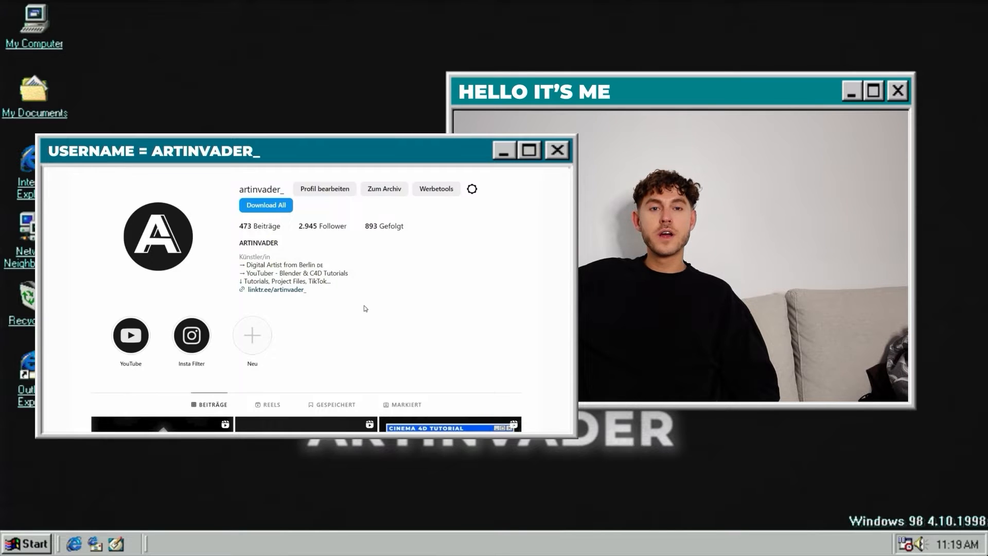
scroll(364, 308, down, 3)
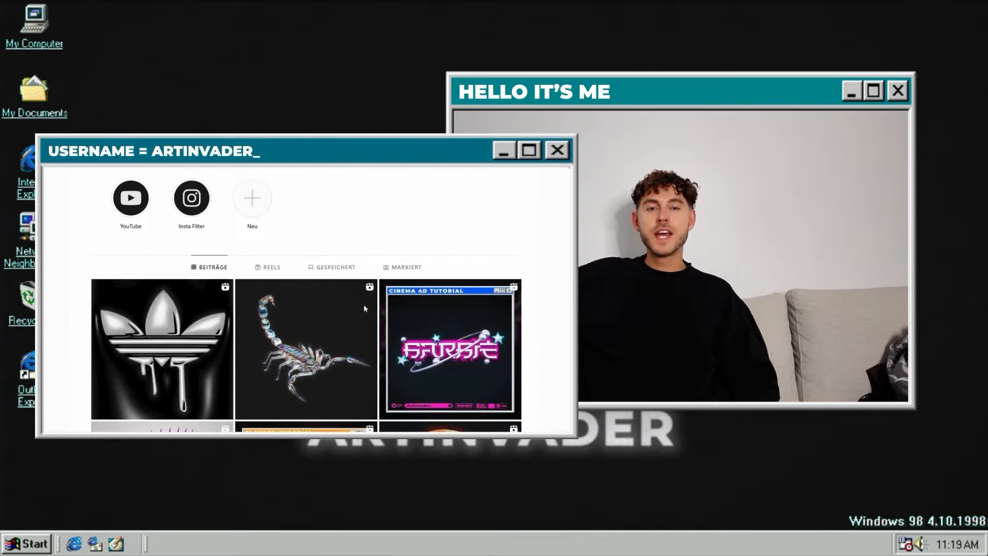
scroll(364, 308, down, 5)
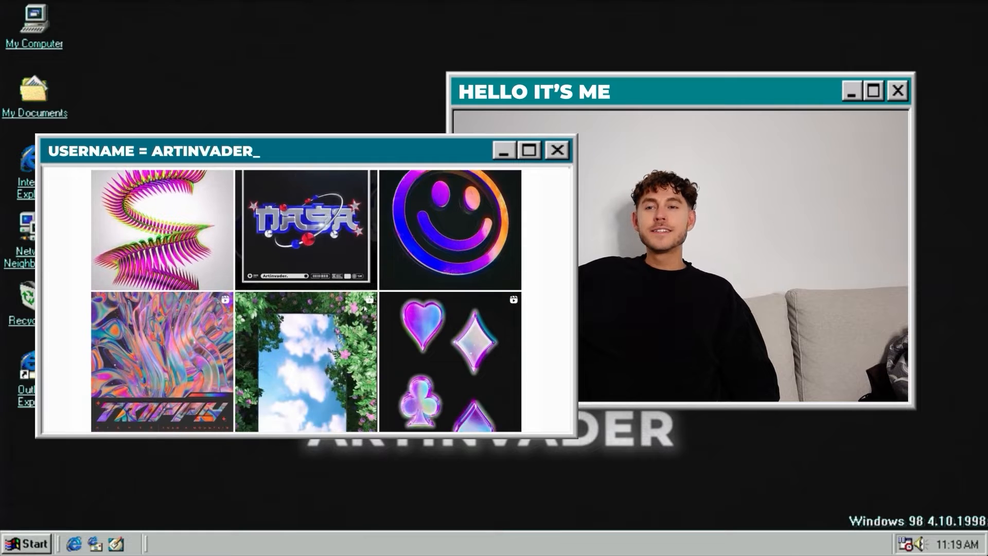
scroll(364, 308, down, 2)
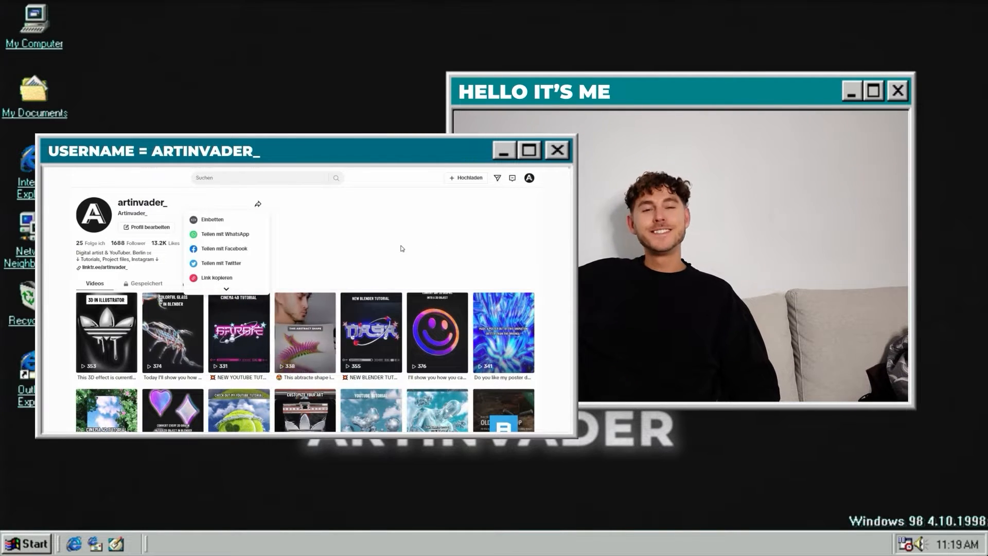
scroll(402, 249, down, 3)
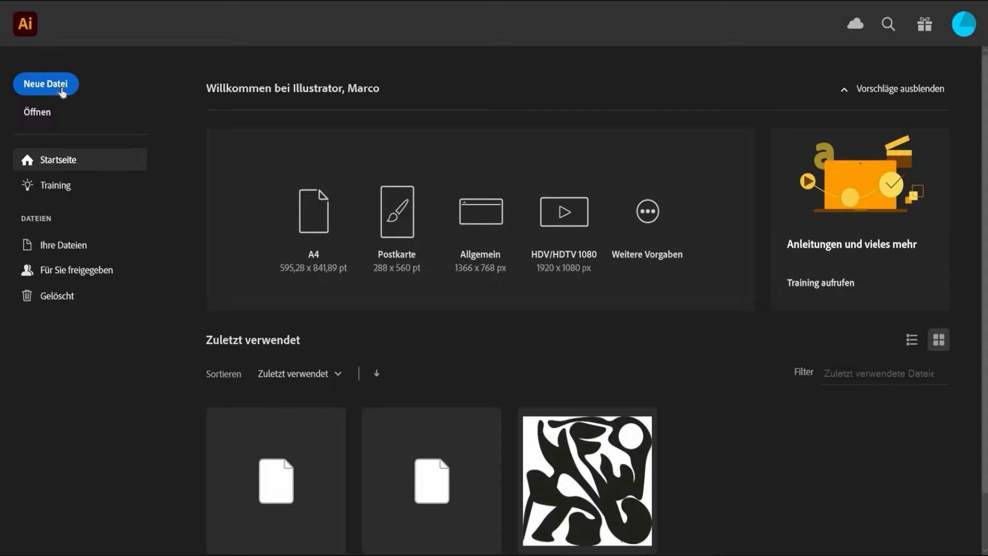
Create a new 1080 × 1080 px document in RGB colour mode in Illustrator.
click(77, 79)
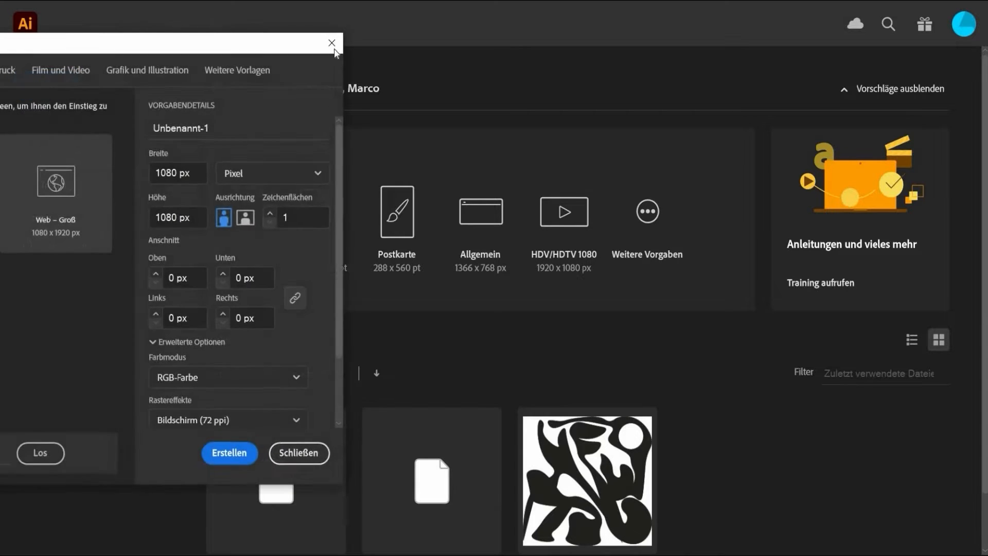
click(598, 449)
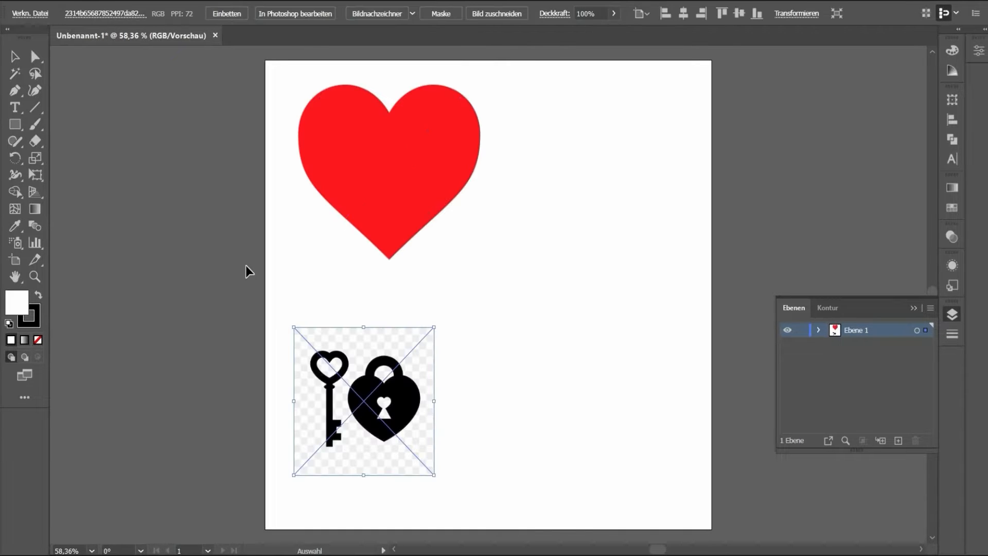
Trace the red heart image into vector artwork and expand the tracing result.
click(249, 271)
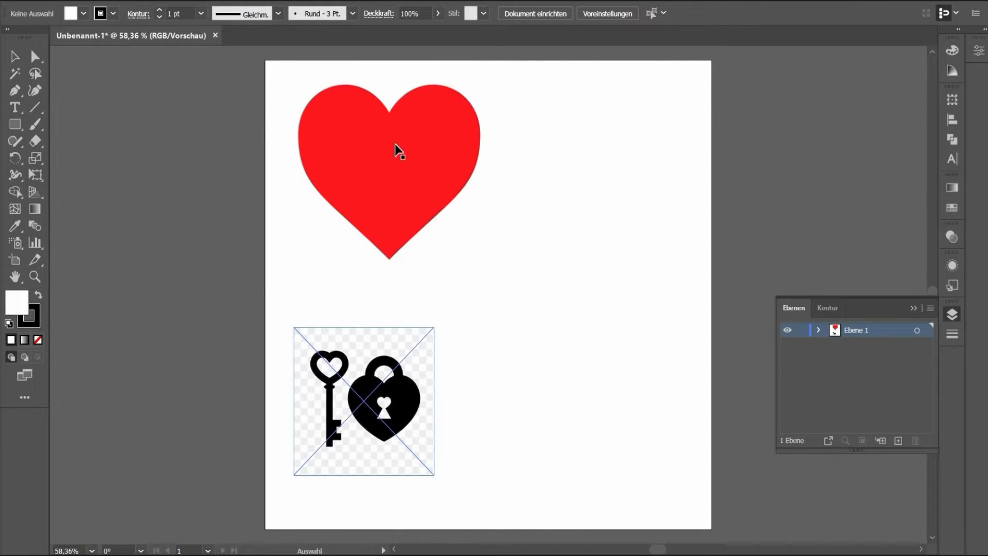
click(341, 177)
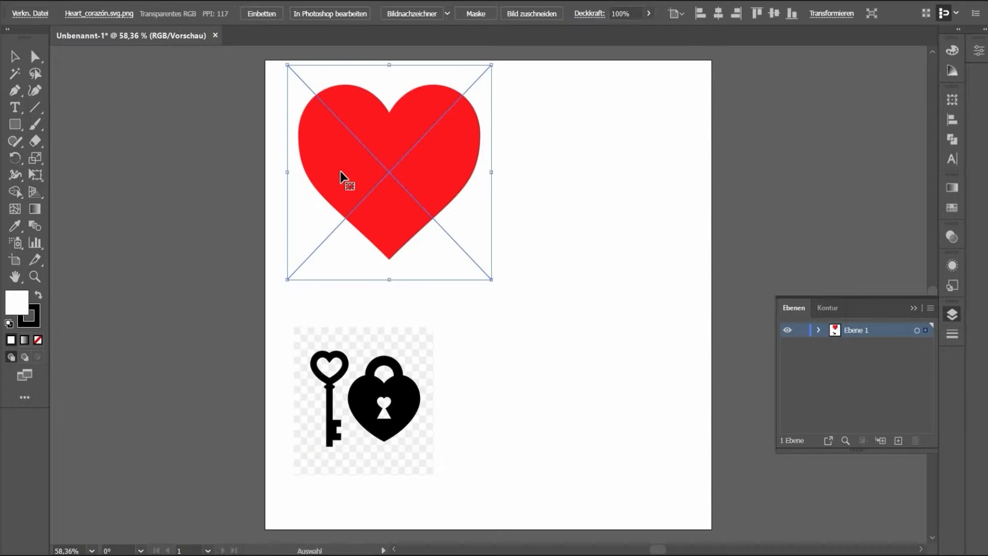
click(399, 21)
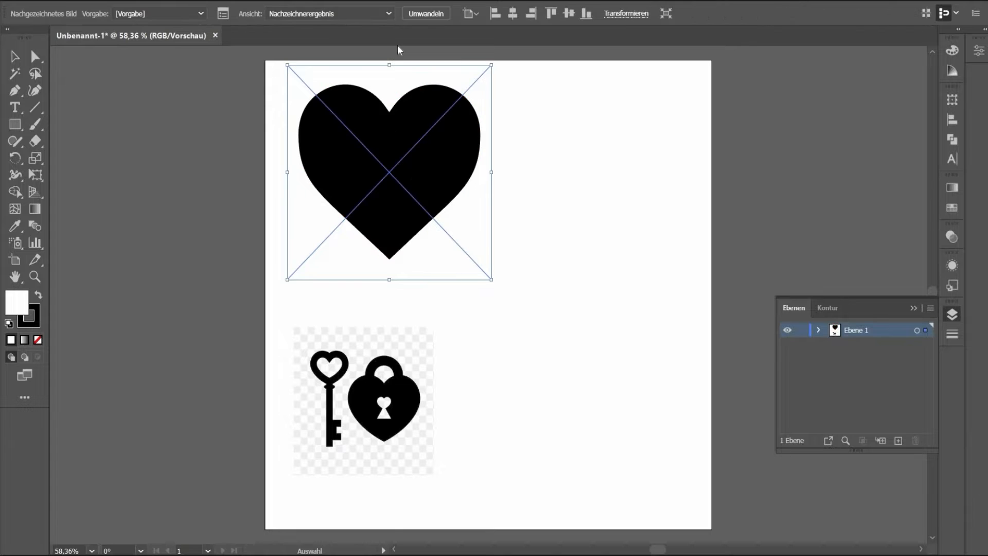
click(424, 15)
Move the expanded heart group with its white background off the artboard's left edge.
click(35, 56)
click(344, 243)
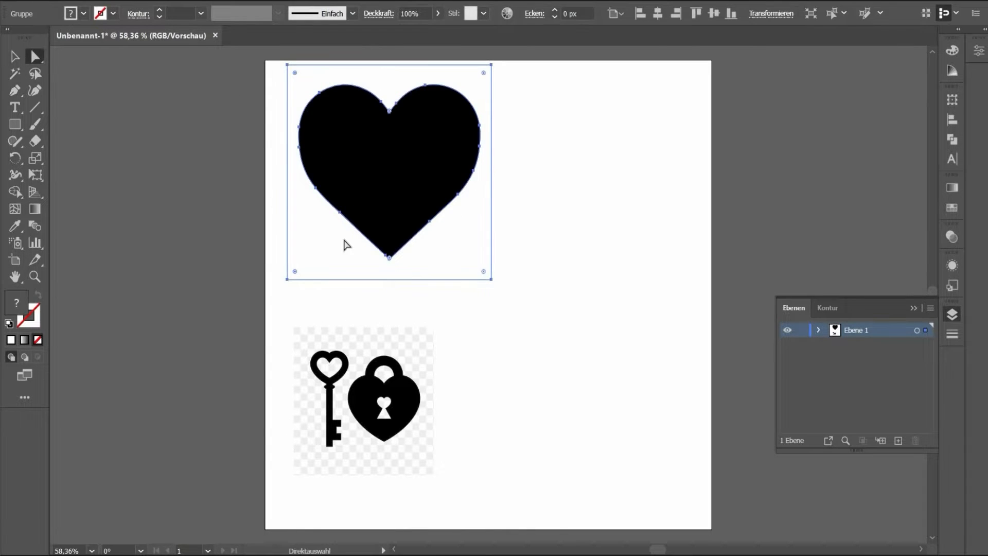
click(11, 60)
drag(341, 153, 120, 204)
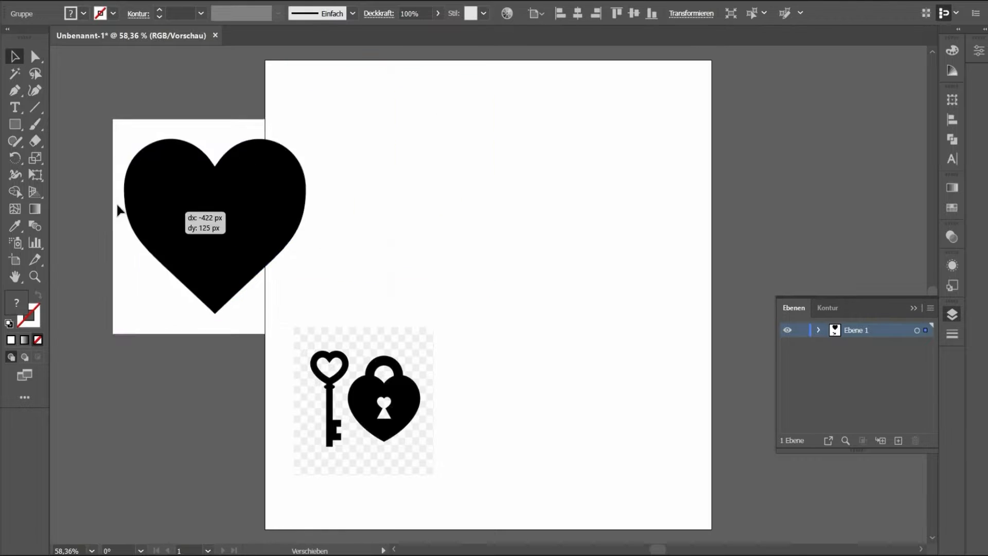
click(154, 387)
Delete the white background behind the traced heart and move the heart back to the artboard's upper left area.
click(33, 58)
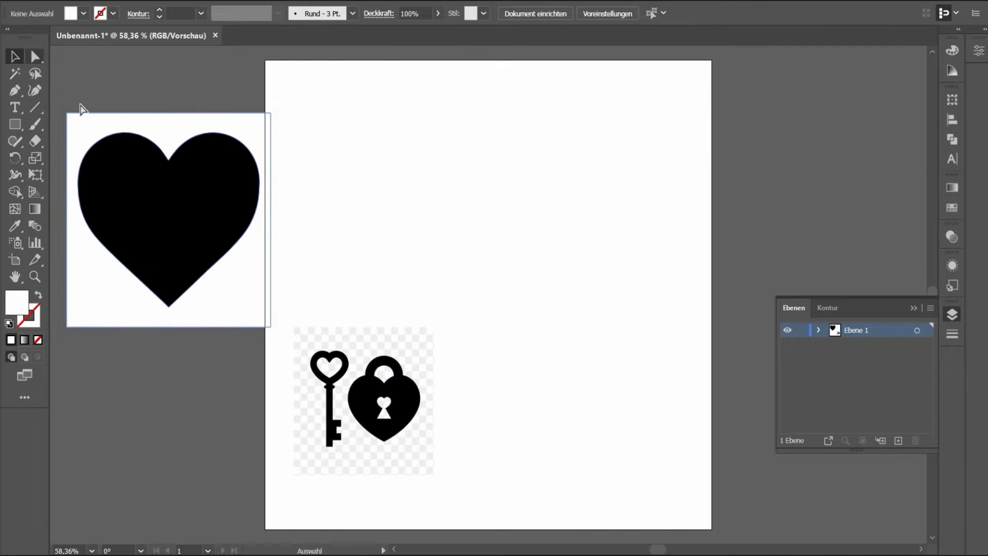
click(148, 129)
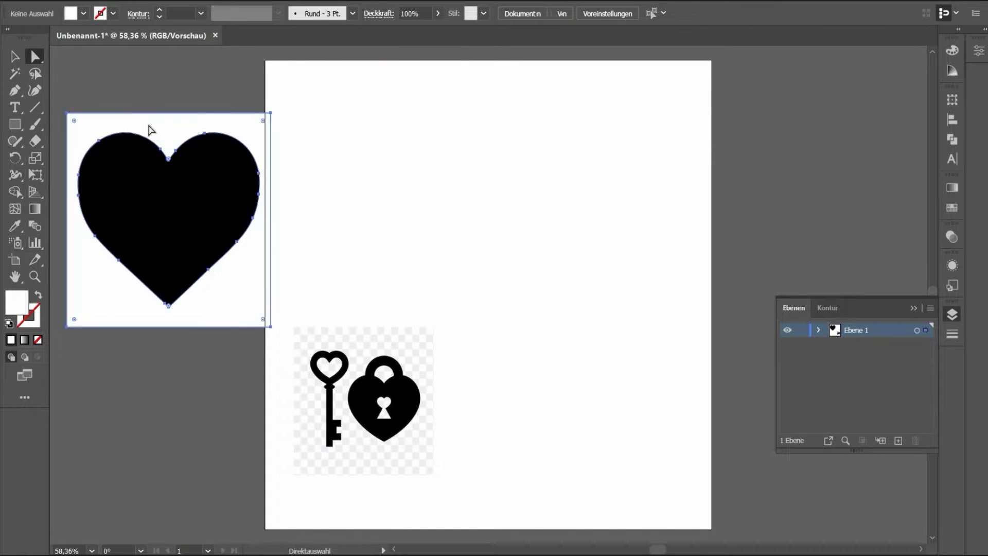
key(Delete)
click(16, 57)
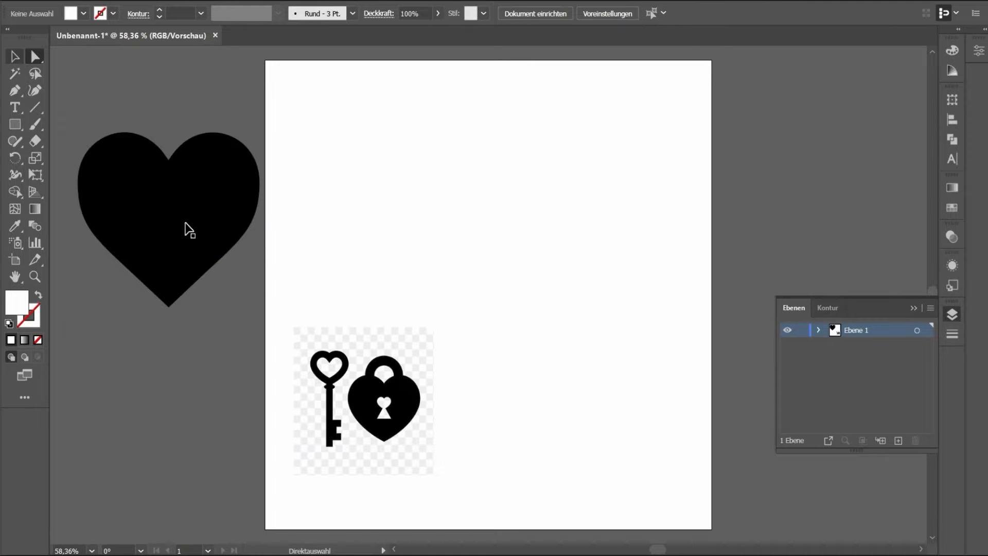
drag(183, 227, 402, 192)
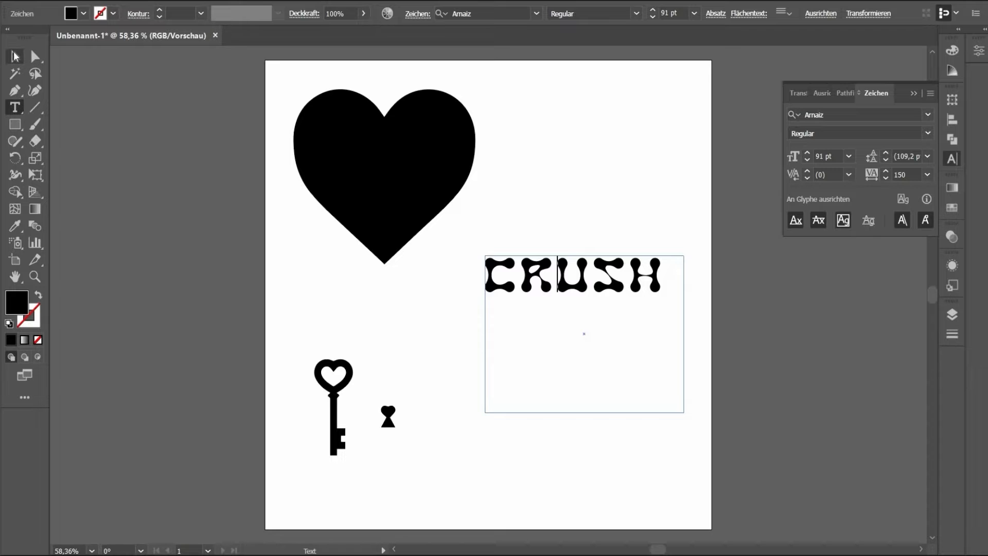
Duplicate the heart to the upper right of the artboard and move the CRUSH text onto the copy.
click(14, 54)
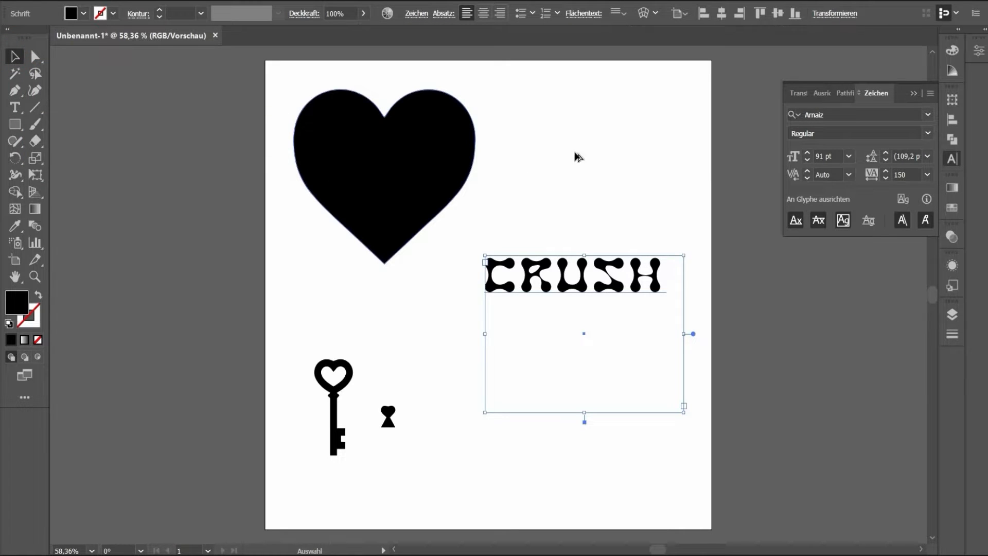
alt+drag(327, 164, 552, 162)
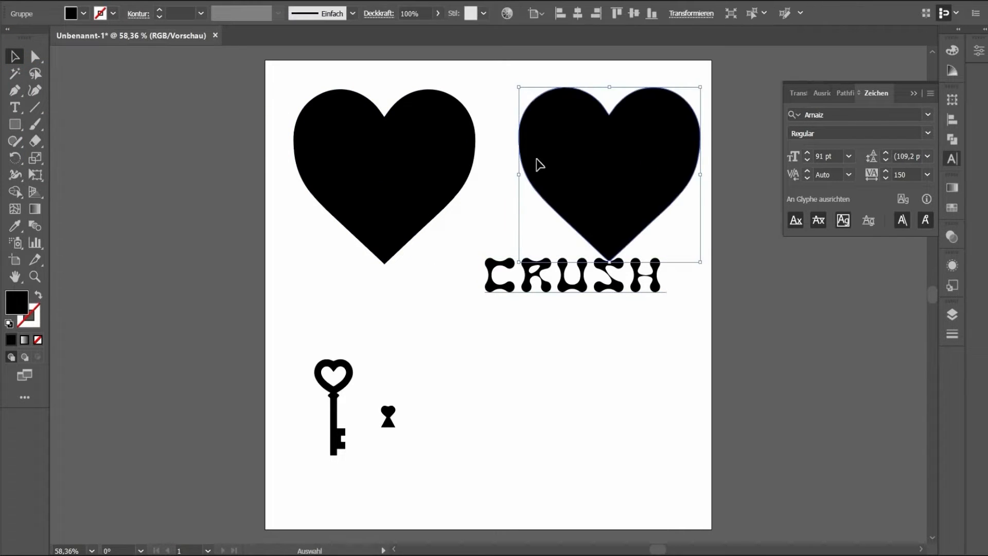
drag(493, 290, 530, 155)
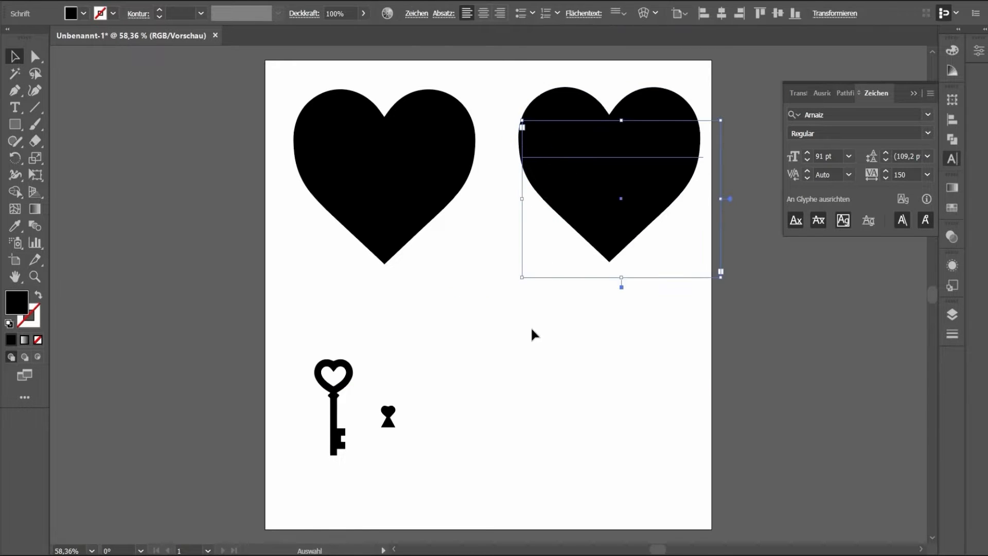
Bring the duplicated heart to the front of the stacking order, above the CRUSH text.
click(563, 109)
right_click(564, 110)
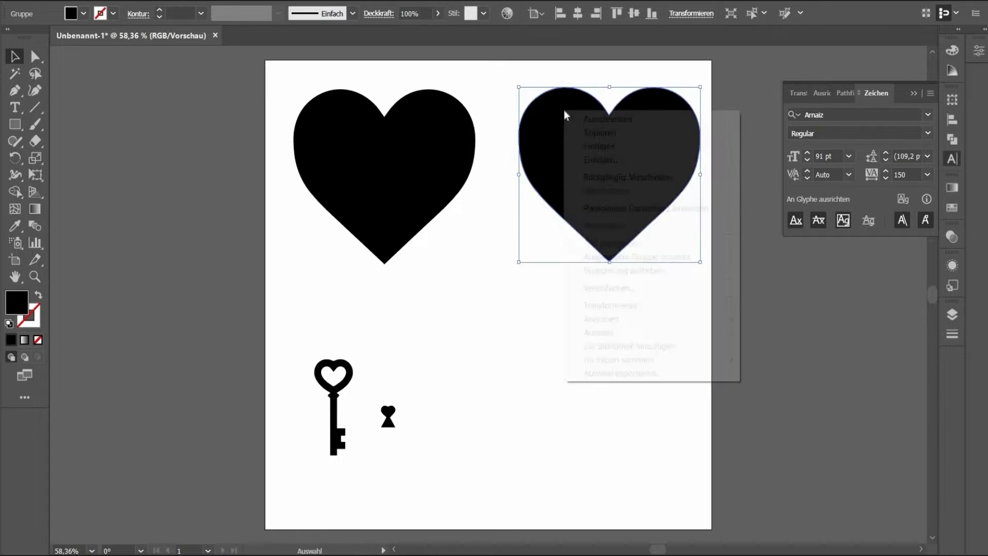
mouse_move(689, 320)
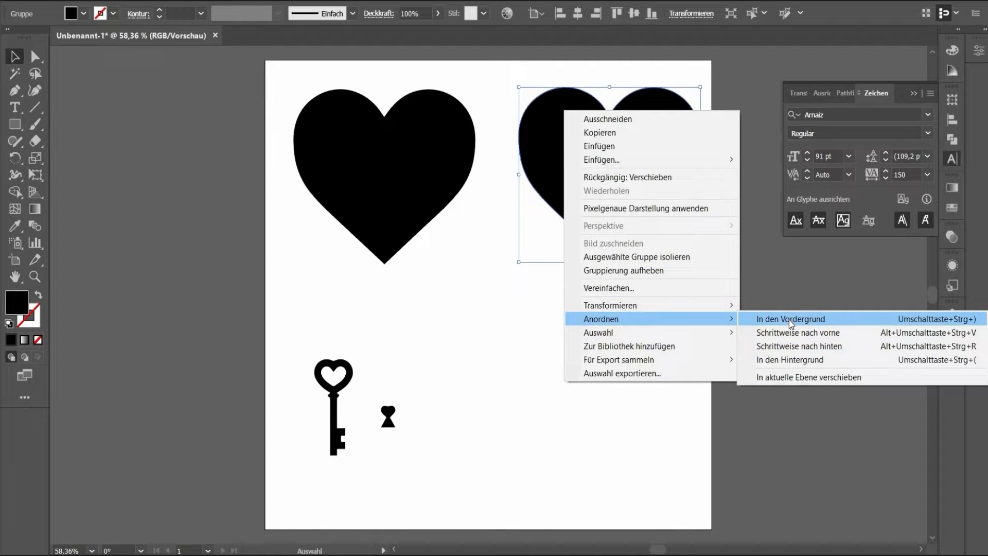
click(783, 320)
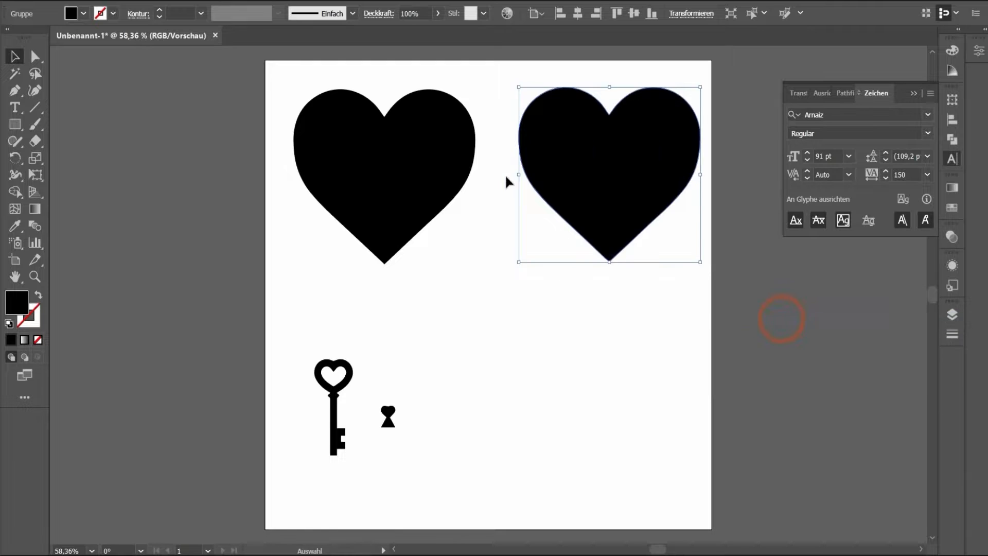
Warp the CRUSH text into the duplicated heart's shape with an envelope distortion made from the top object, and clear the selection.
drag(511, 60, 738, 314)
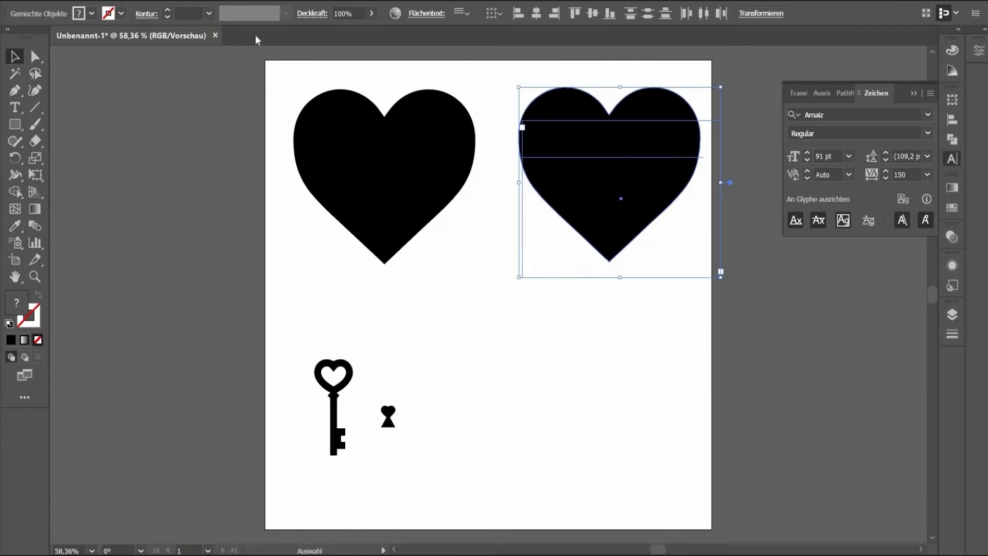
click(146, 9)
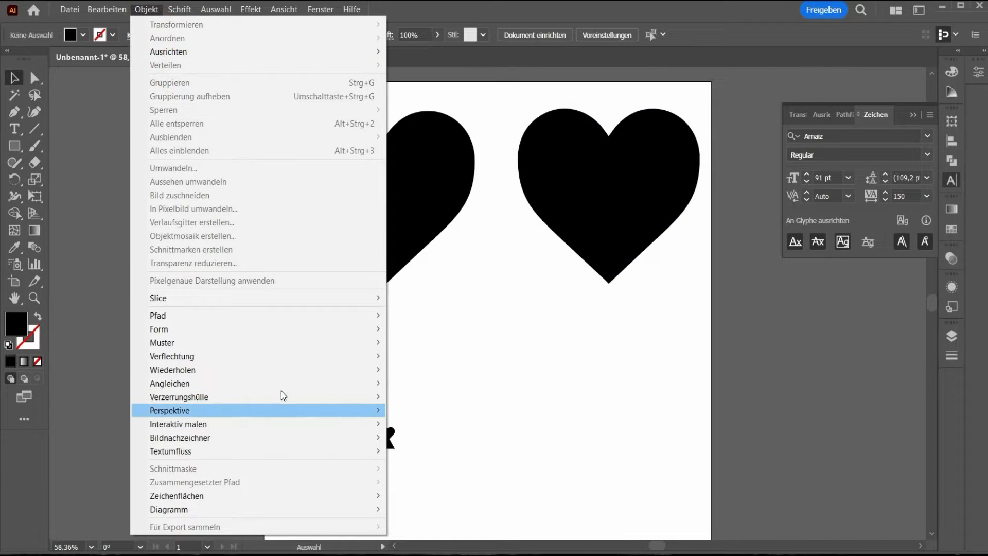
mouse_move(283, 396)
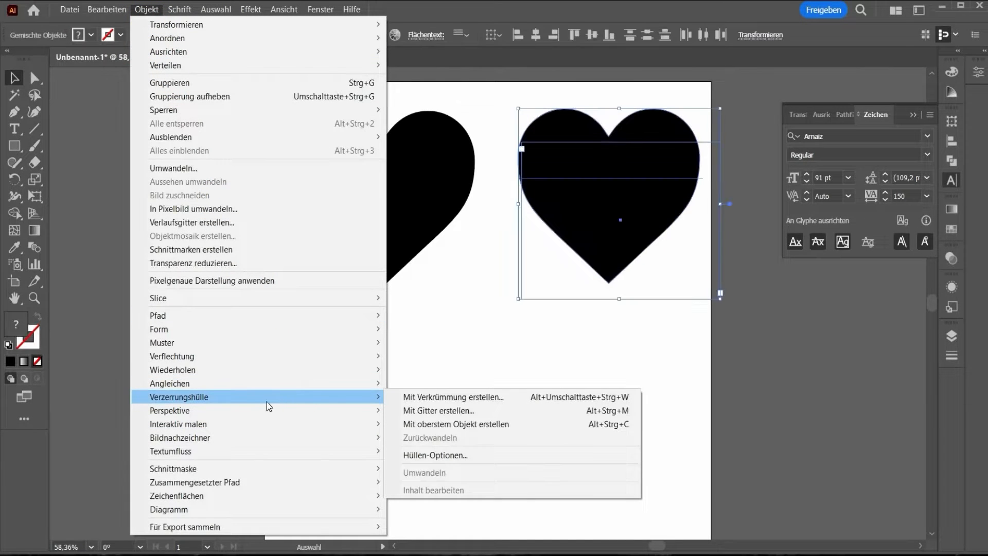
click(447, 429)
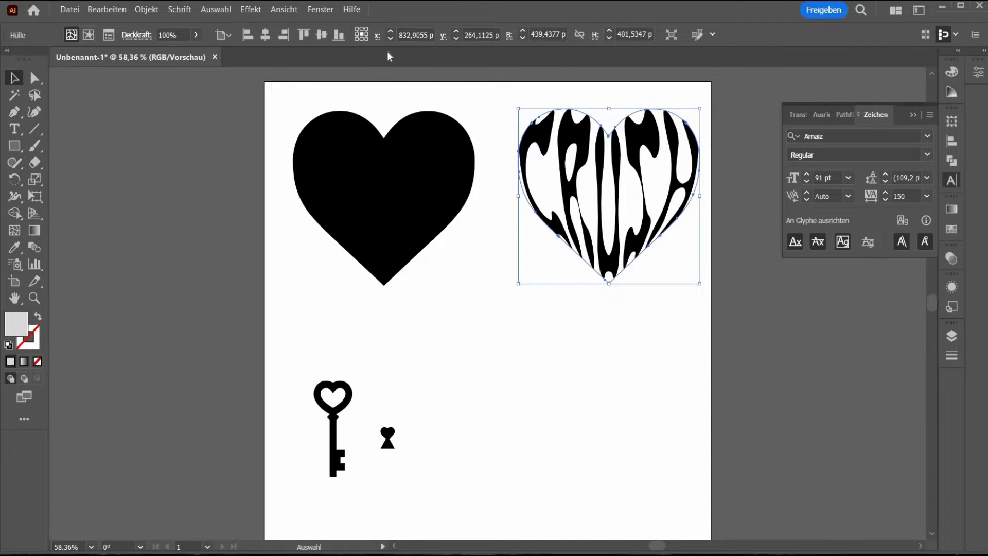
click(669, 95)
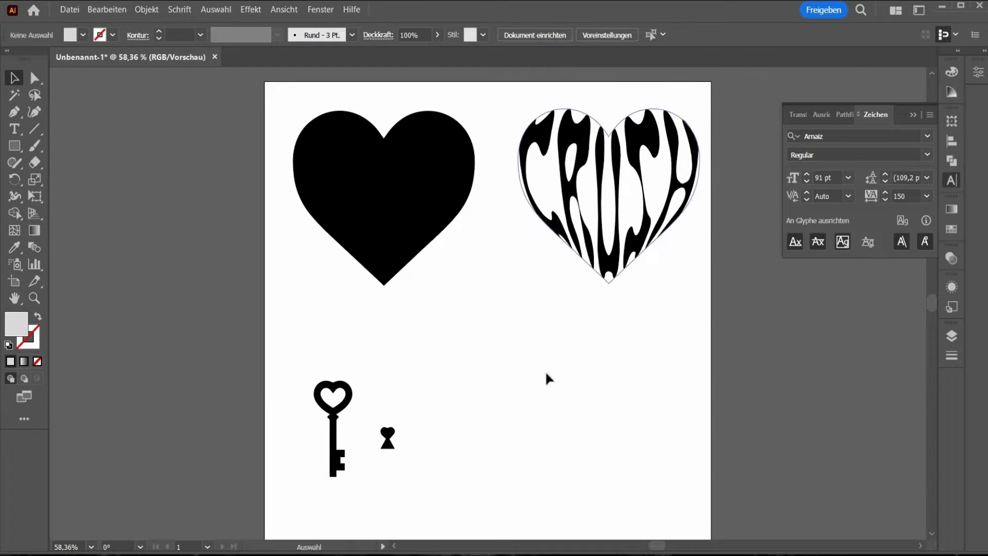
click(568, 340)
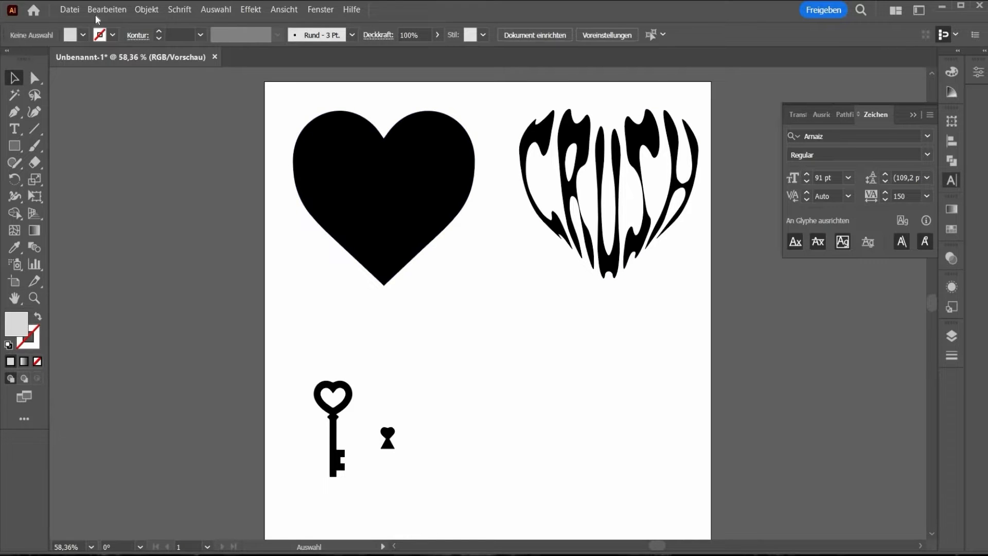
Set up an SVG export of the artwork to the Desktop using all artboards, and open the file name for editing.
click(69, 9)
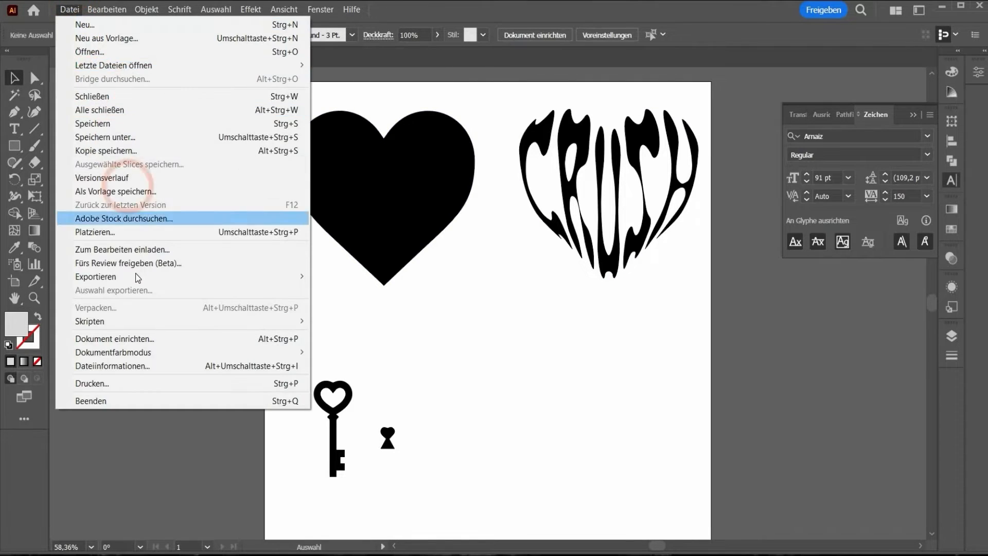
mouse_move(132, 278)
click(346, 290)
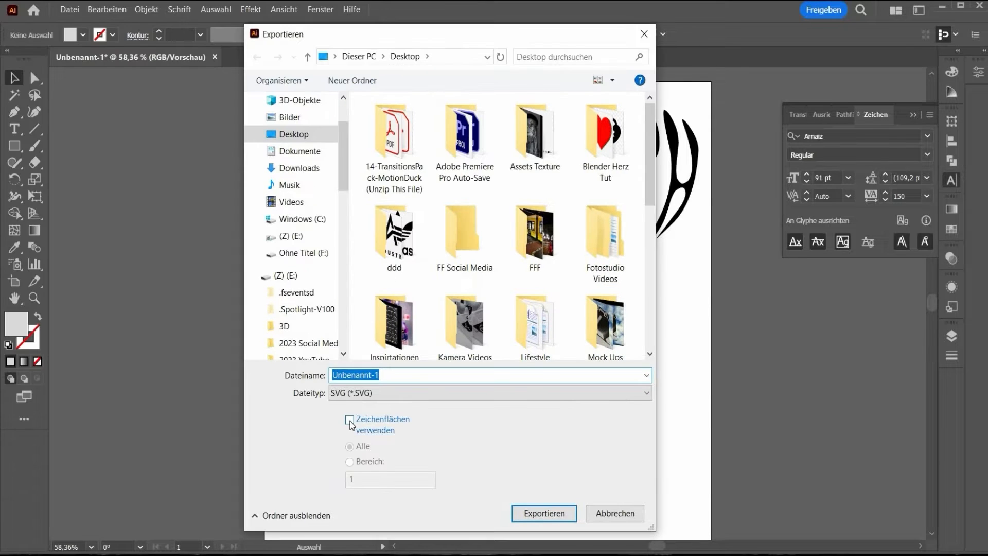
click(350, 420)
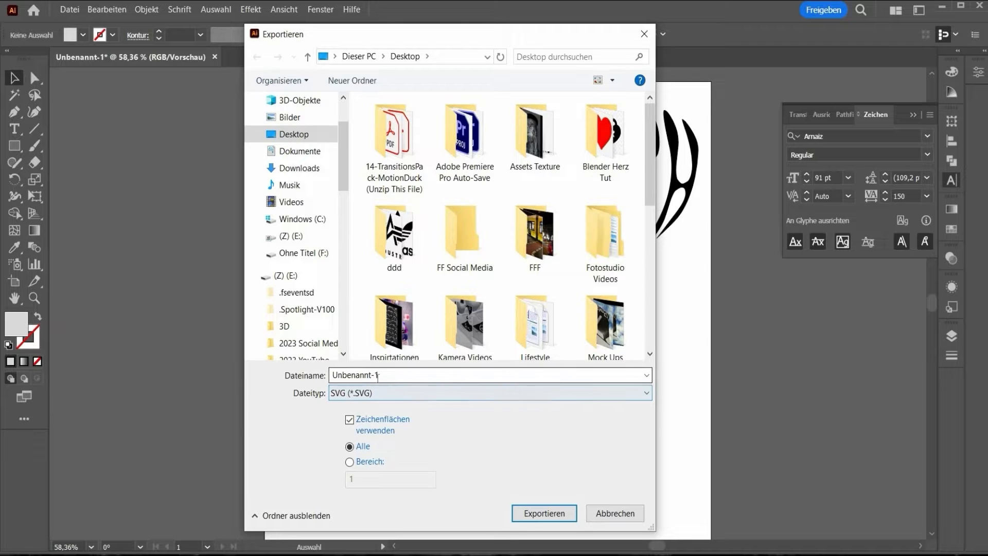
double_click(330, 374)
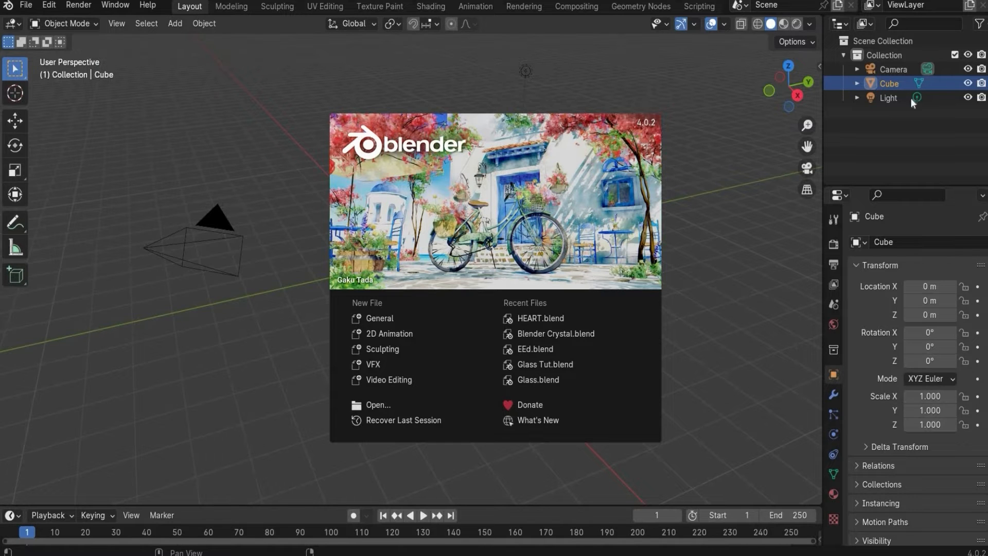
Switch to Blender and clear the default scene by deleting the light, the cube and the camera.
click(890, 98)
click(890, 97)
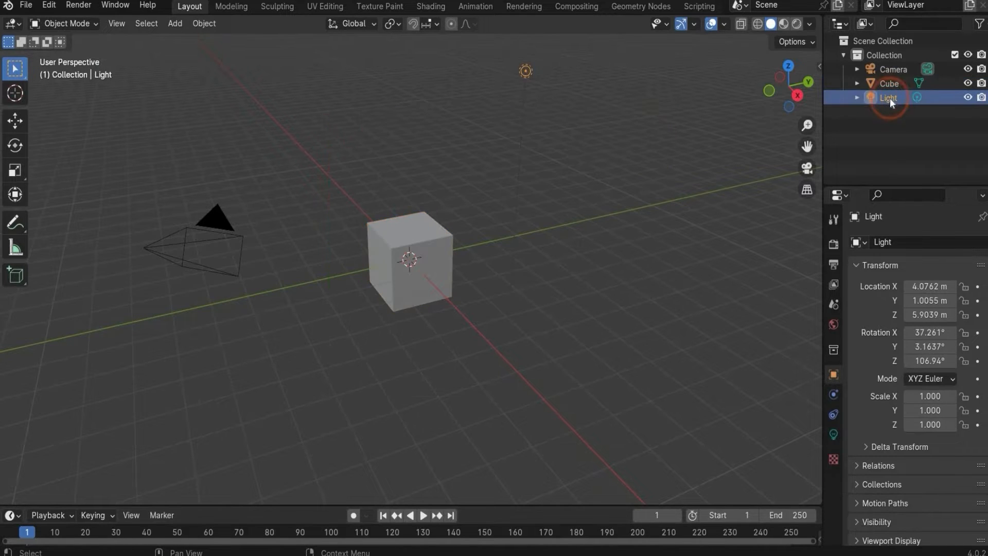
key(Delete)
click(889, 84)
key(Delete)
click(888, 70)
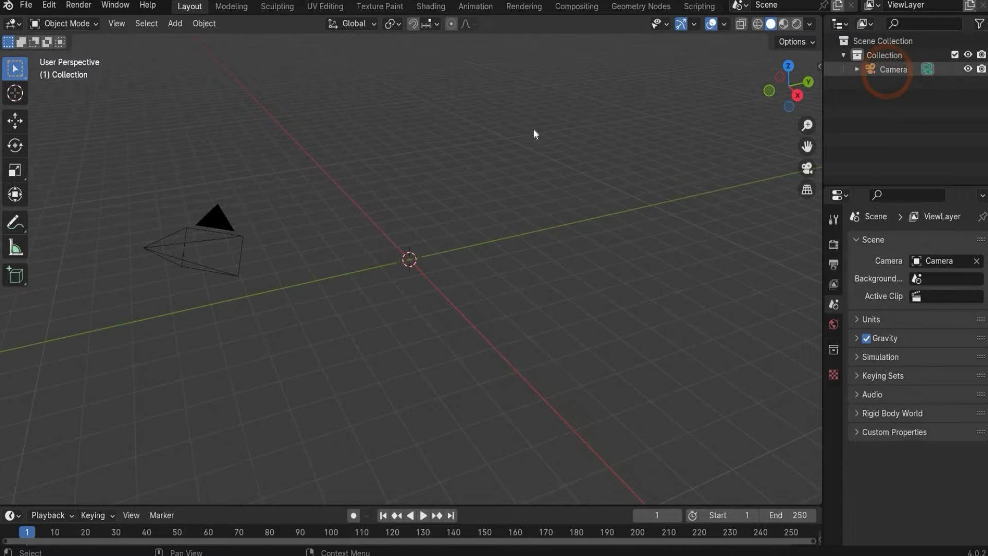
key(Delete)
click(485, 131)
click(381, 213)
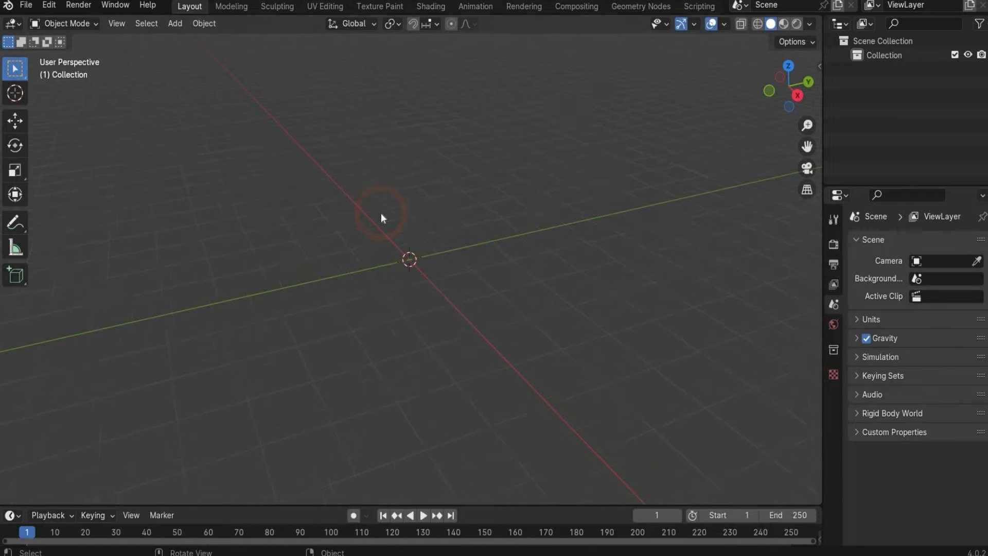
Import the exported SVG artwork with the heart, key, keyhole and warped CRUSH lettering into the empty scene.
click(26, 5)
mouse_move(87, 212)
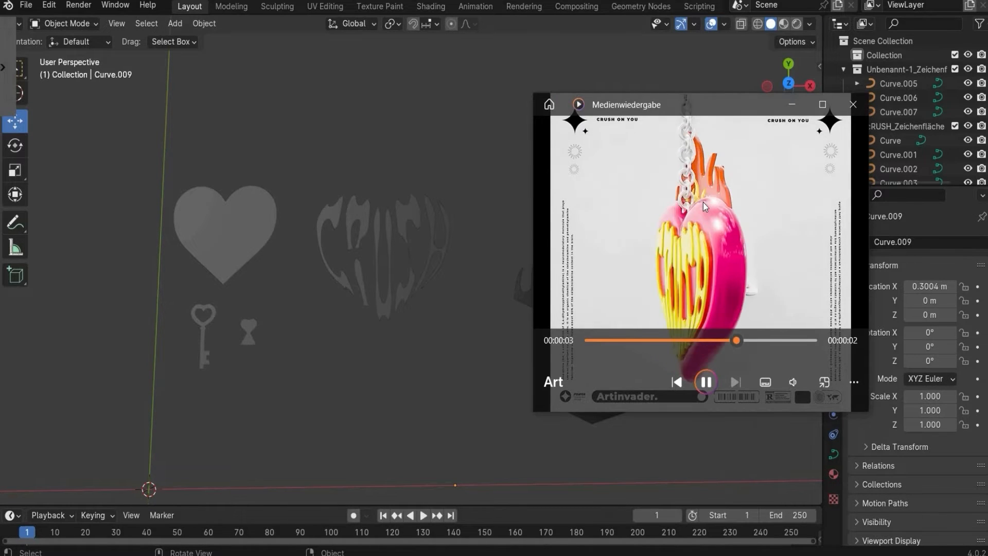
Close the reference video and join all the CRUSH letter curves into one object.
click(854, 104)
scroll(350, 250, up, 3)
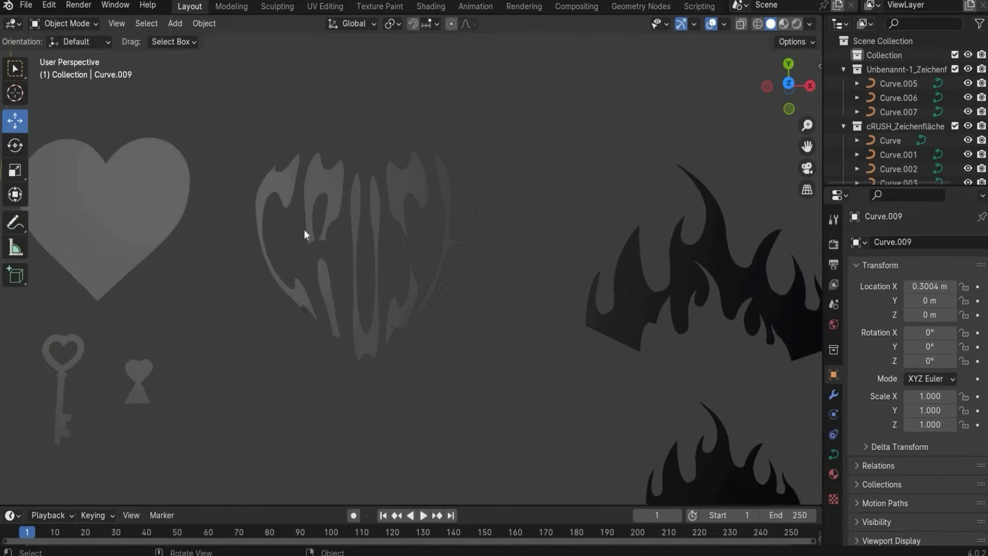
scroll(316, 236, down, 4)
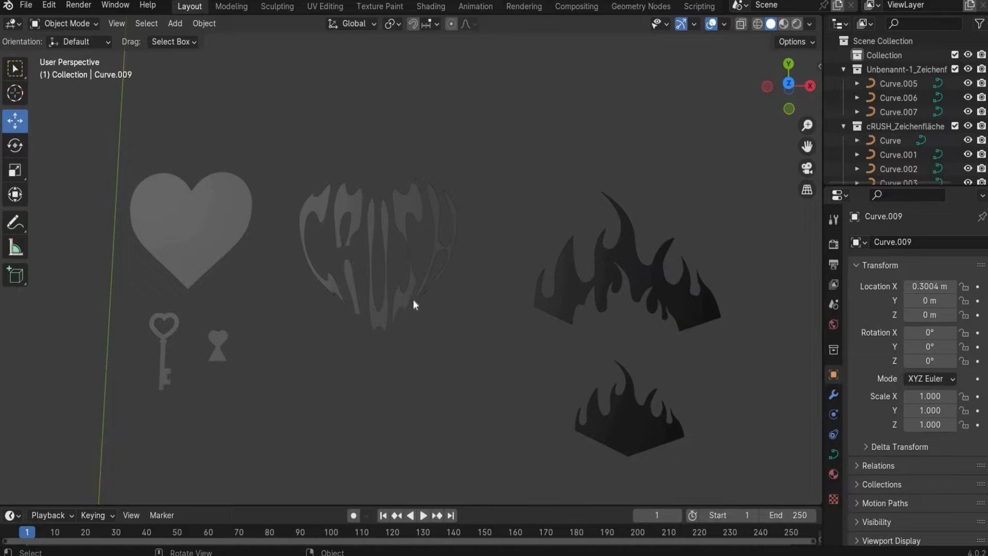
drag(486, 153, 291, 345)
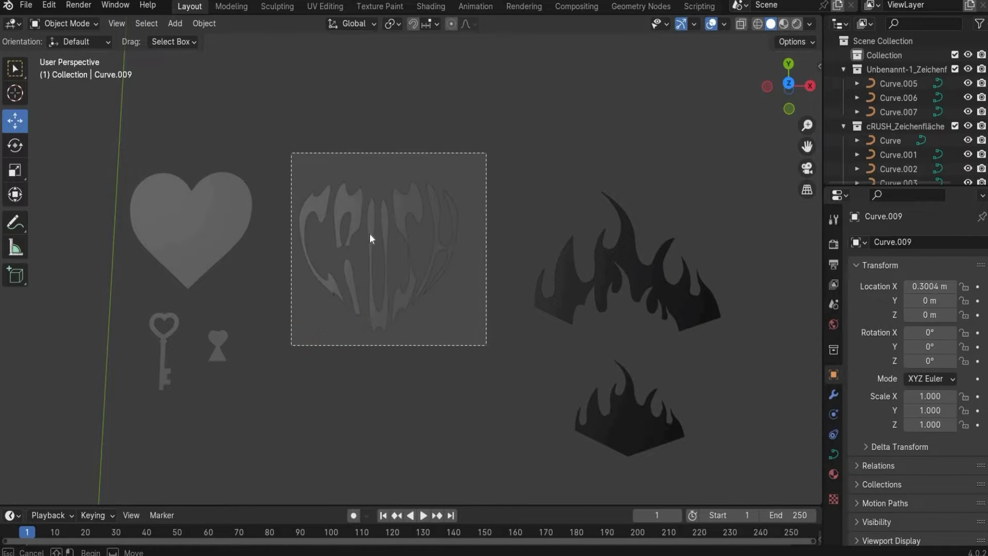
right_click(354, 215)
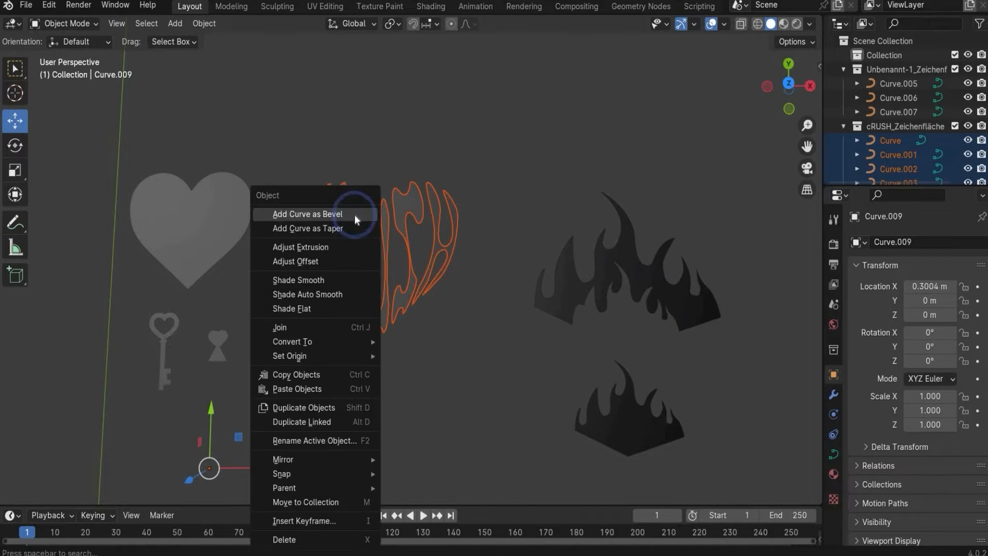
click(319, 327)
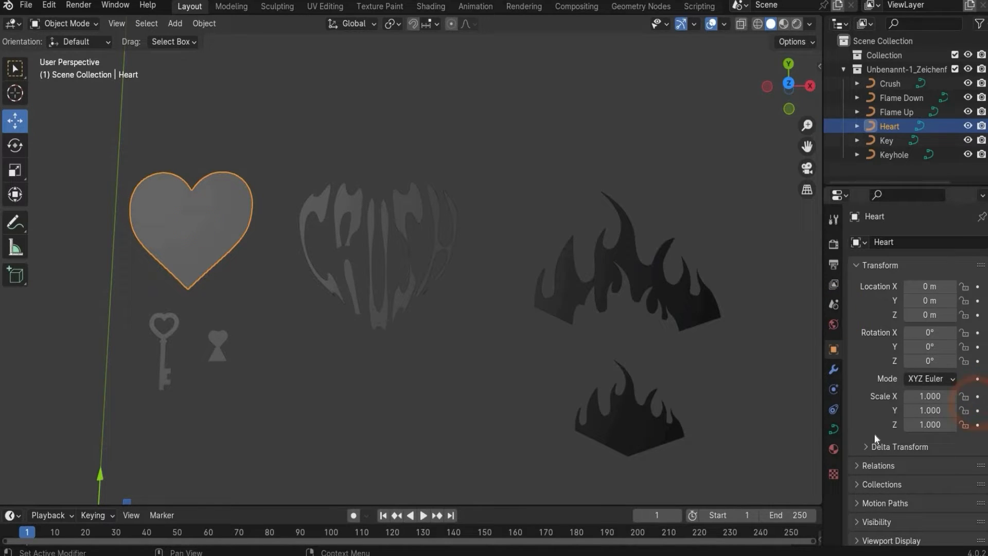
Set both the preview and render resolution of the heart curve to 64.
click(834, 430)
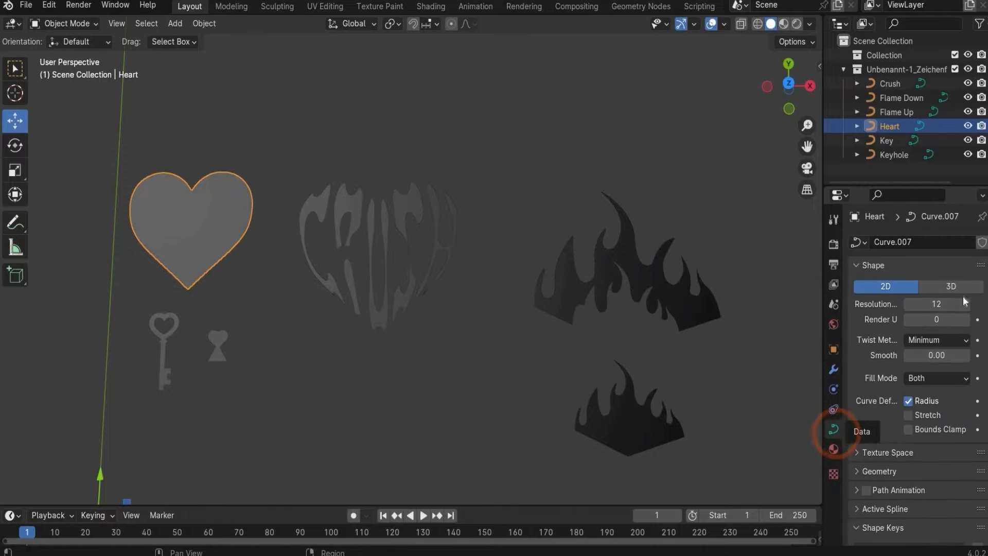
click(945, 304)
text(64)
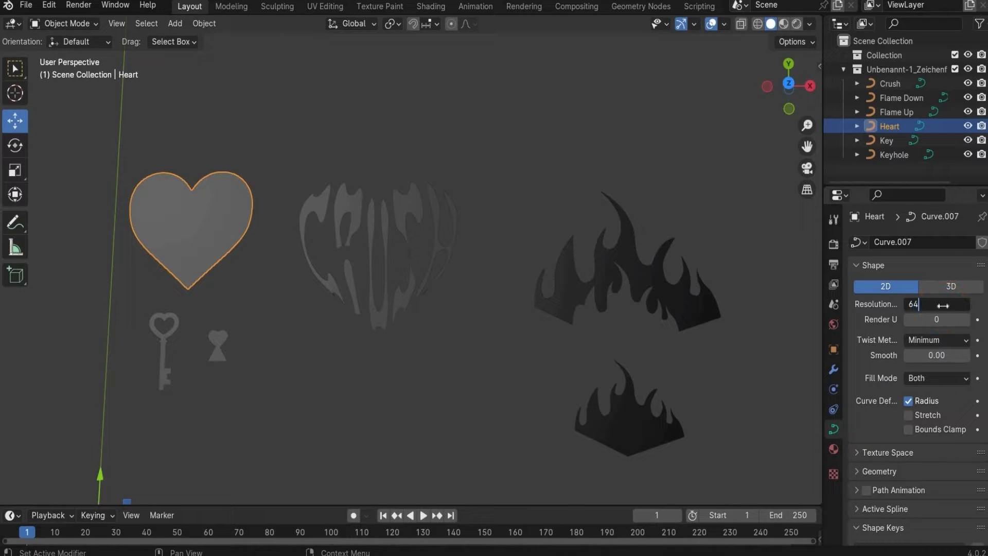
key(Return)
click(944, 318)
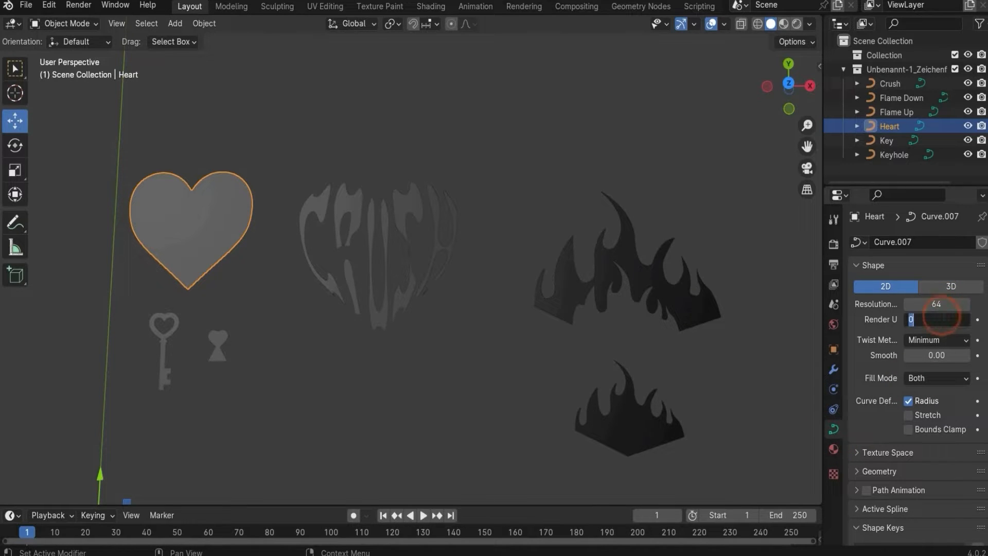
text(64)
key(Return)
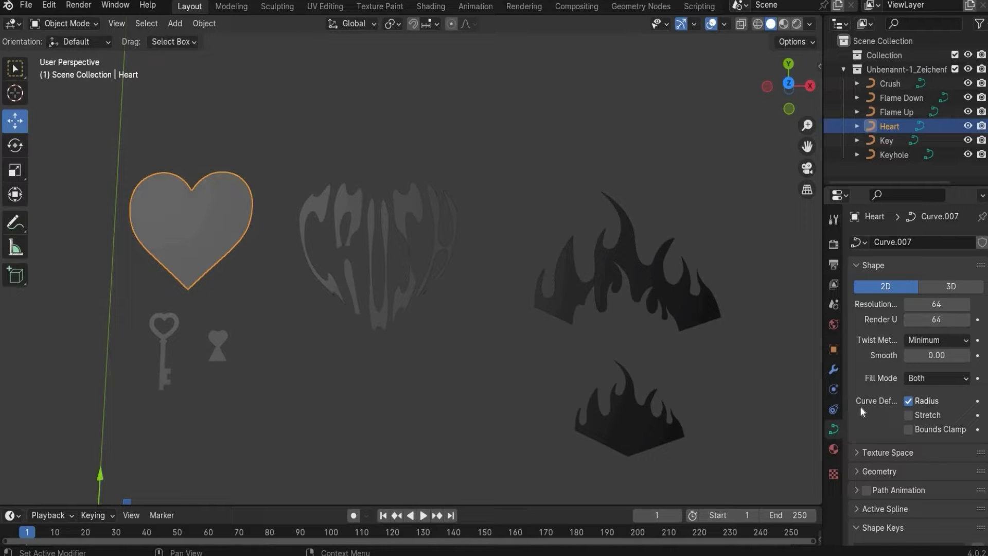
Give the heart curve a round bevel with a depth of 0.01 m and a resolution of 32.
scroll(866, 431, down, 4)
click(856, 386)
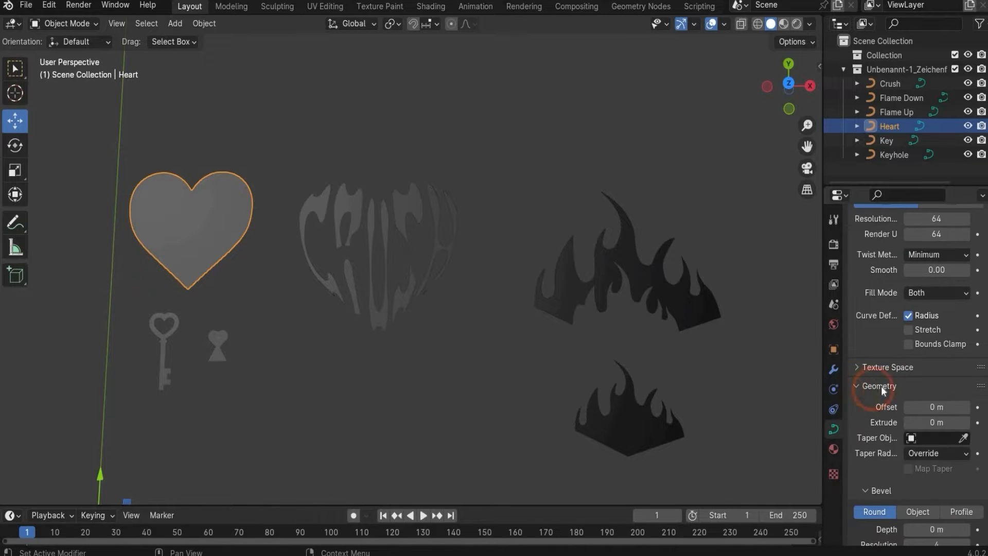
scroll(875, 438, down, 3)
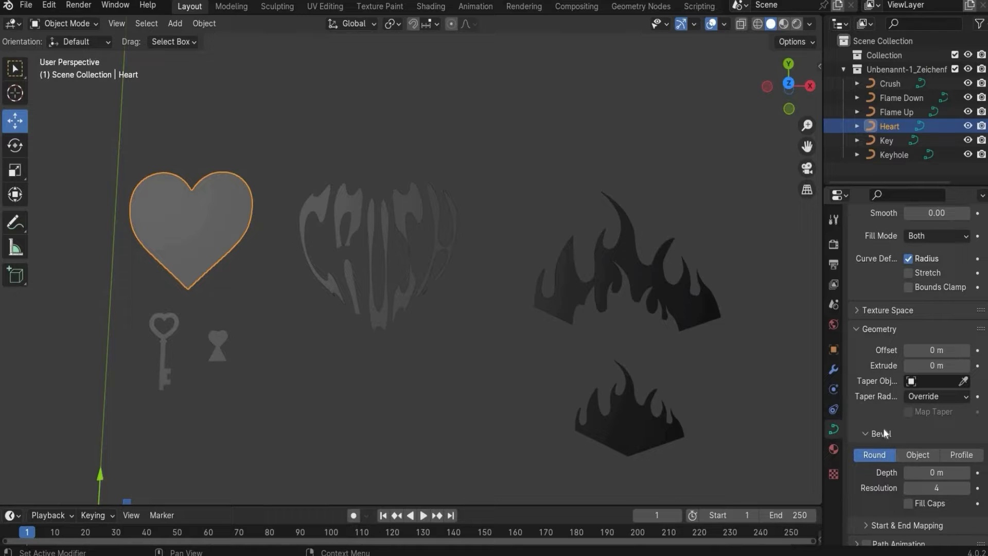
click(929, 473)
text(0.)
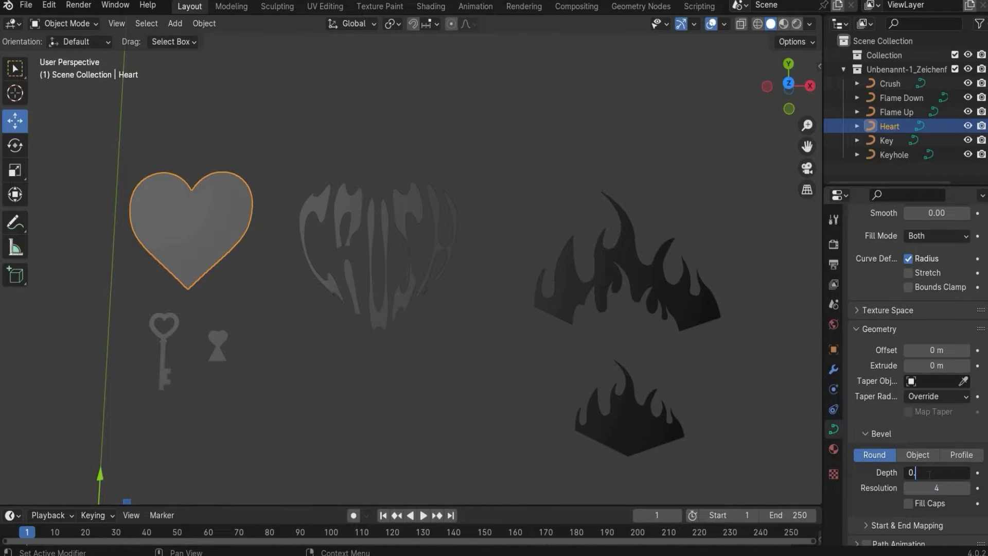
text(01)
key(Return)
click(928, 488)
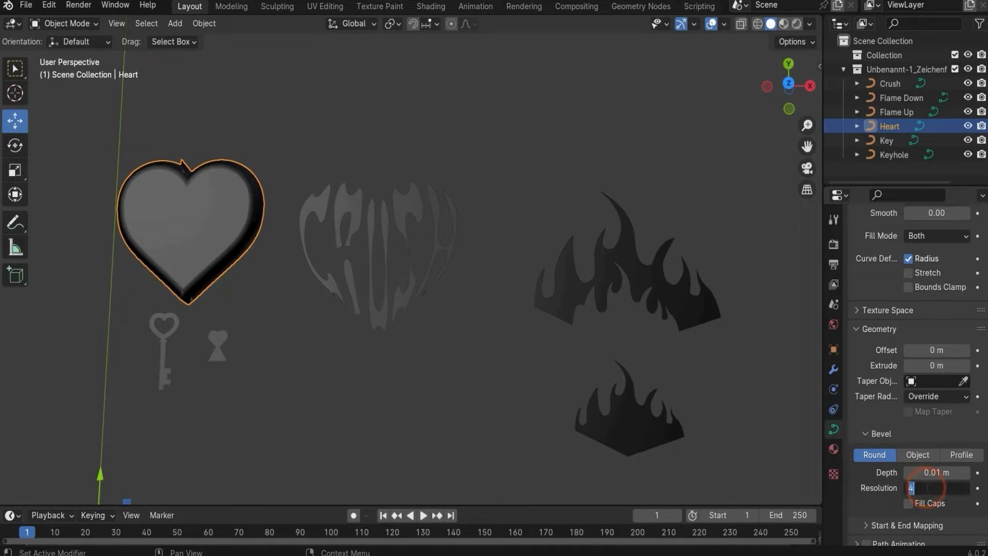
text(35)
key(BackSpace)
text(2)
key(Return)
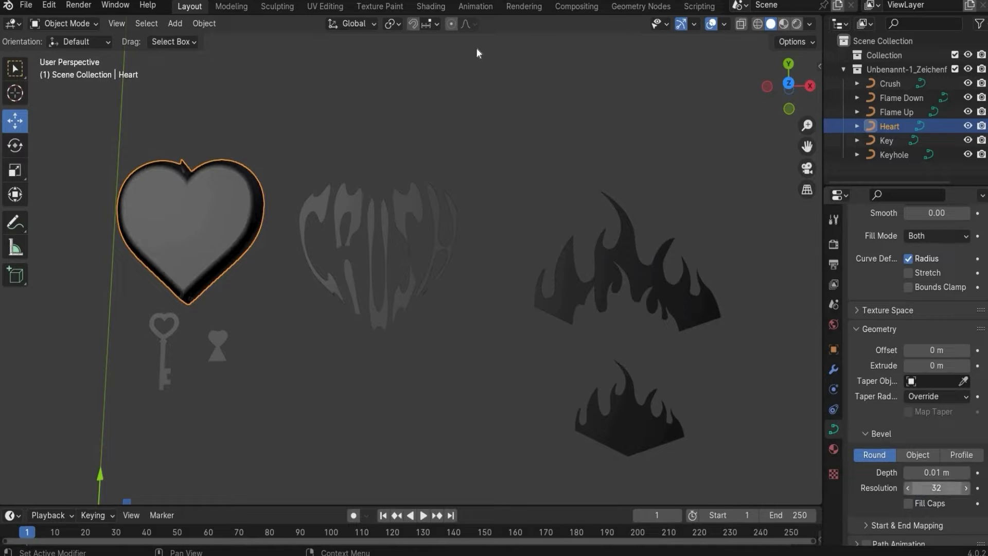
Select the joined CRUSH lettering curve.
scroll(104, 124, up, 2)
scroll(124, 139, down, 1)
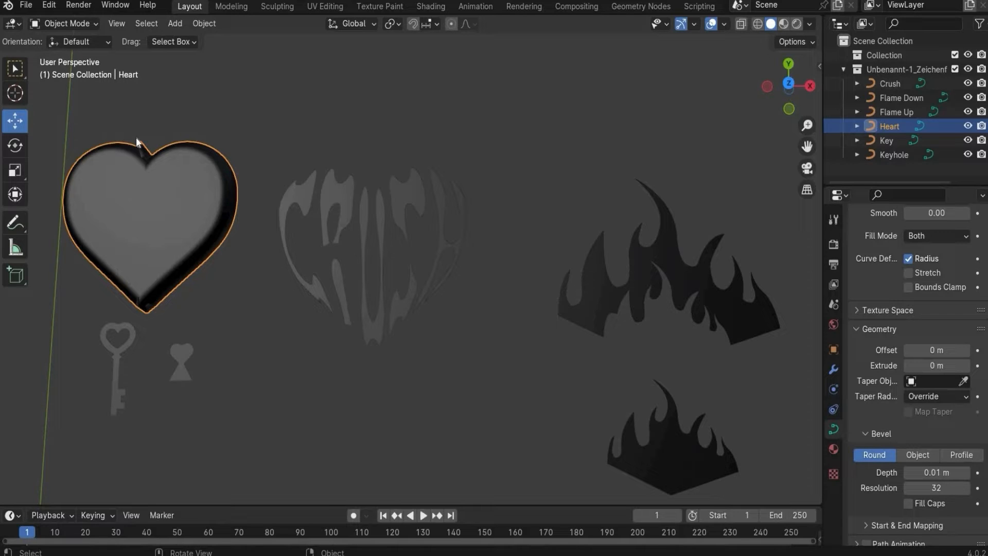
click(346, 198)
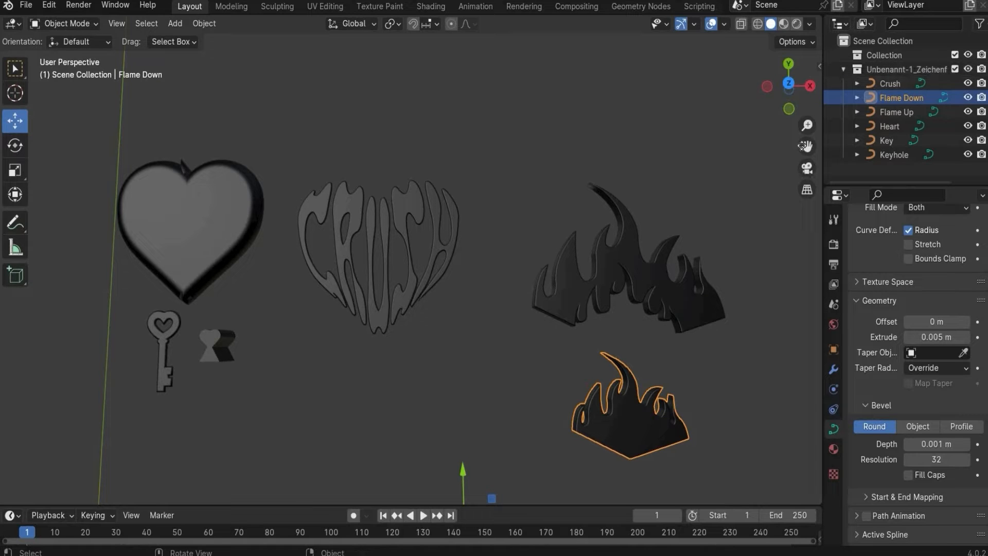
Select the beveled heart curve and enter Edit Mode to access its control points.
drag(806, 146, 174, 161)
scroll(175, 175, up, 2)
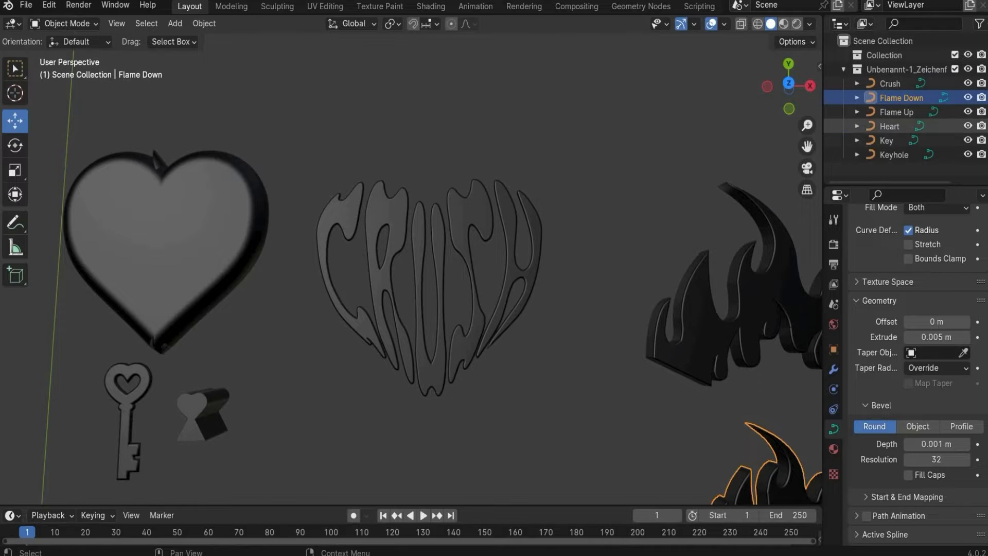
drag(807, 146, 301, 163)
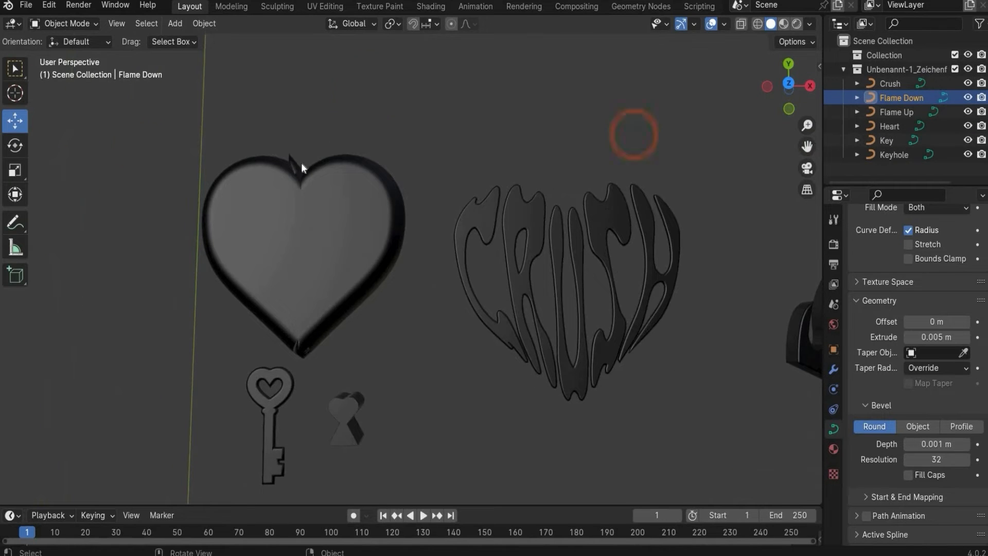
click(334, 209)
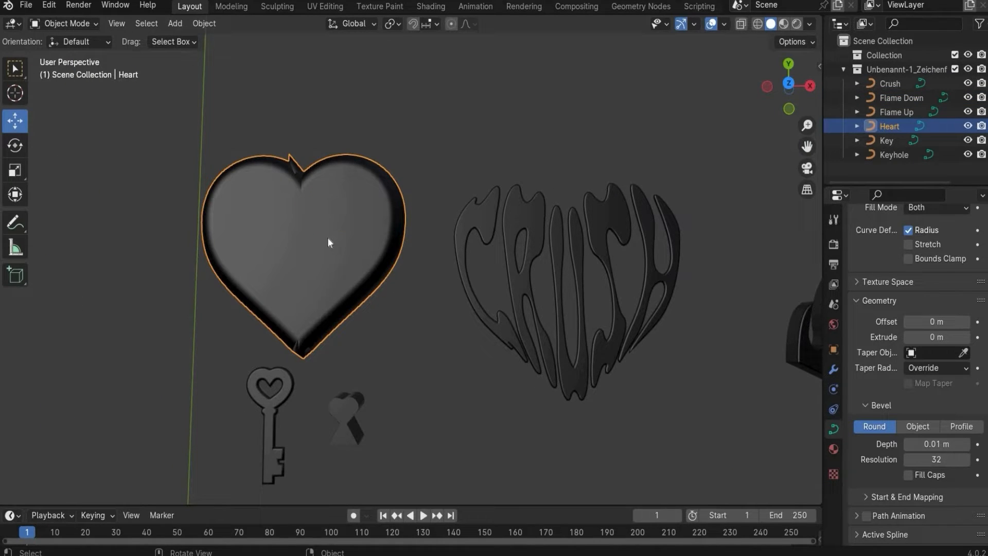
click(73, 23)
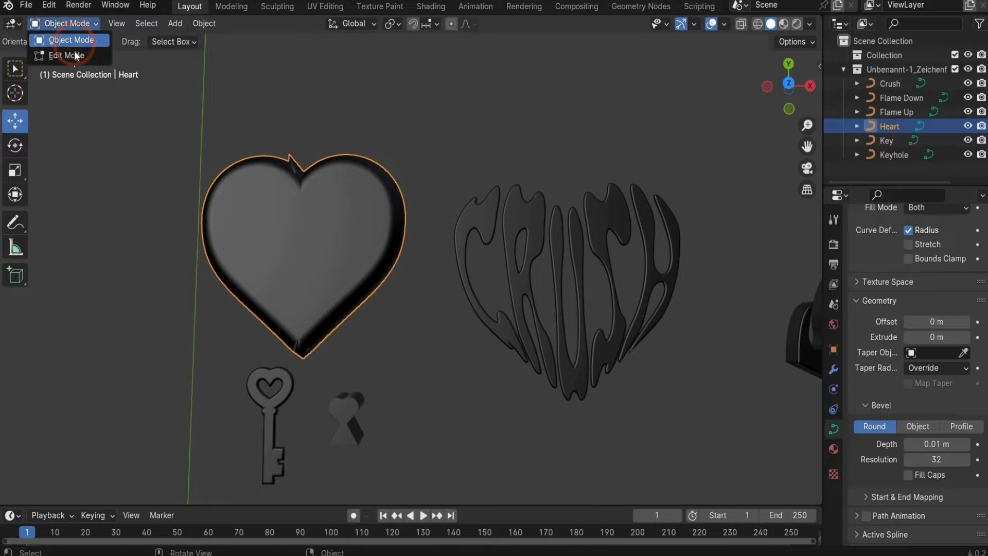
key(Tab)
Lower the control point at the heart's upper notch by about 0.0045 m along Y, and return to Object Mode.
scroll(235, 153, up, 3)
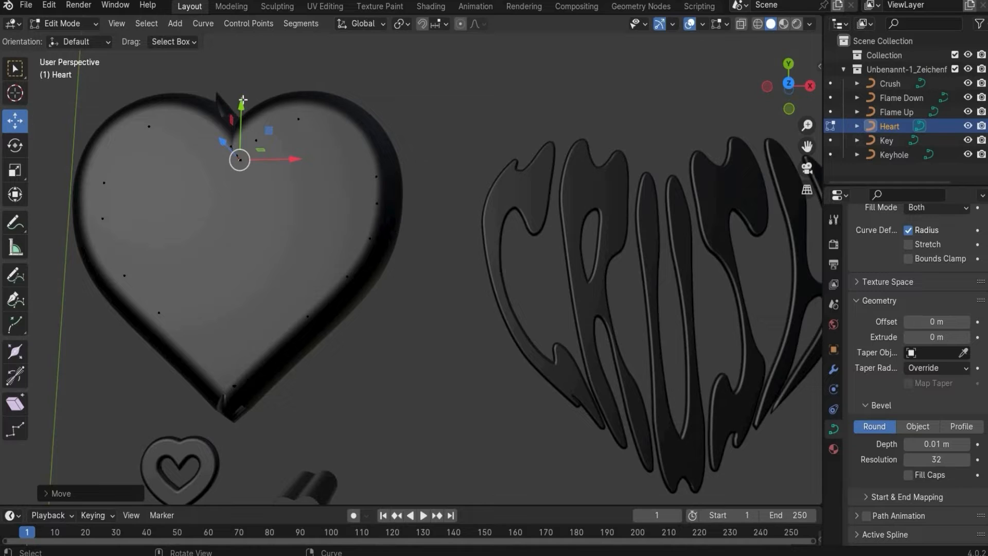
drag(244, 106, 247, 118)
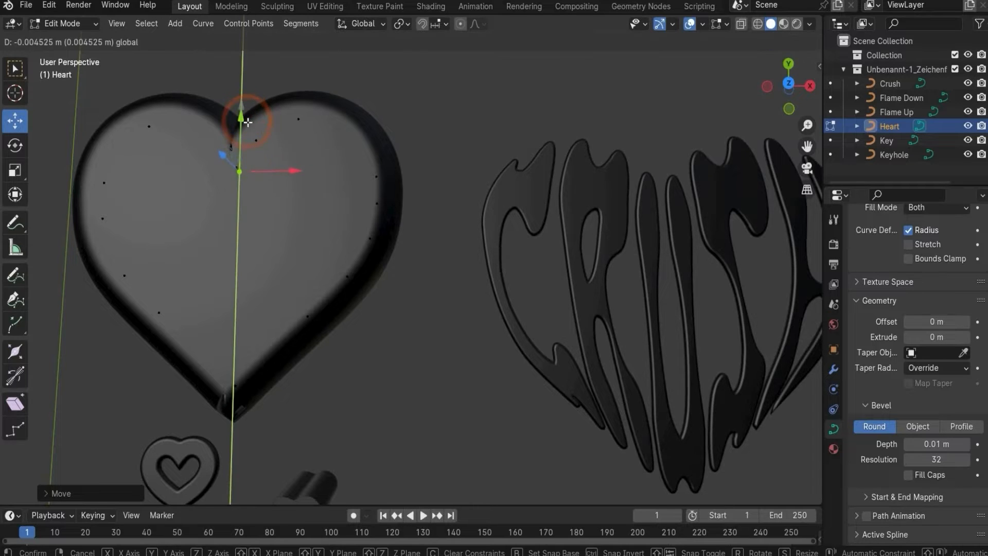
click(500, 110)
click(217, 122)
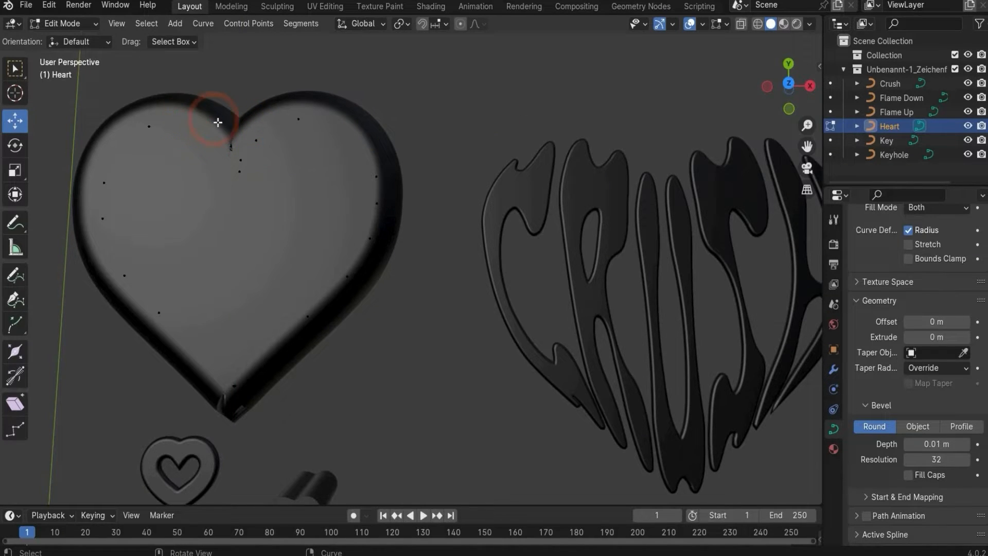
scroll(217, 122, down, 1)
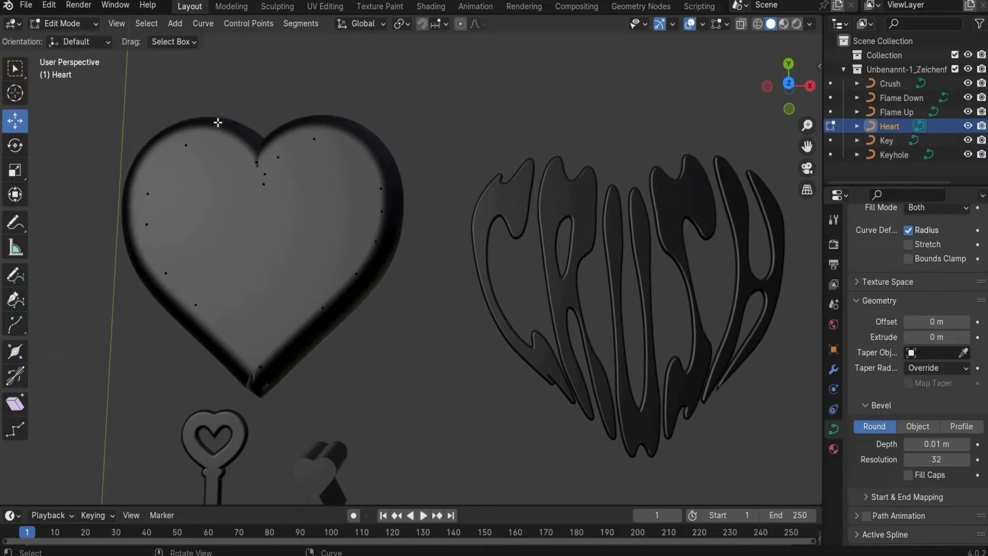
click(55, 23)
click(66, 39)
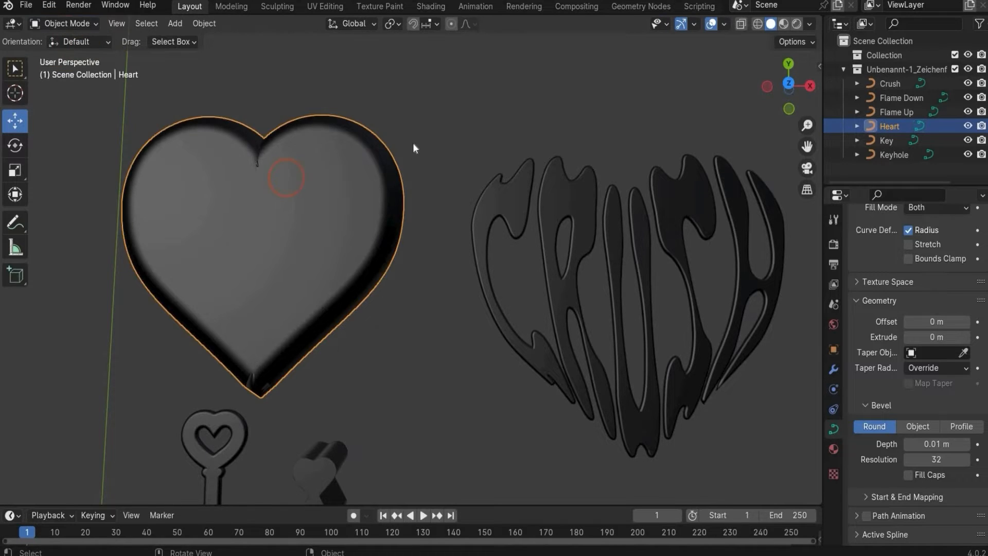
Show the transform values in the viewport and set the CRUSH lettering's origin to its center of mass (surface).
scroll(412, 144, down, 2)
click(816, 67)
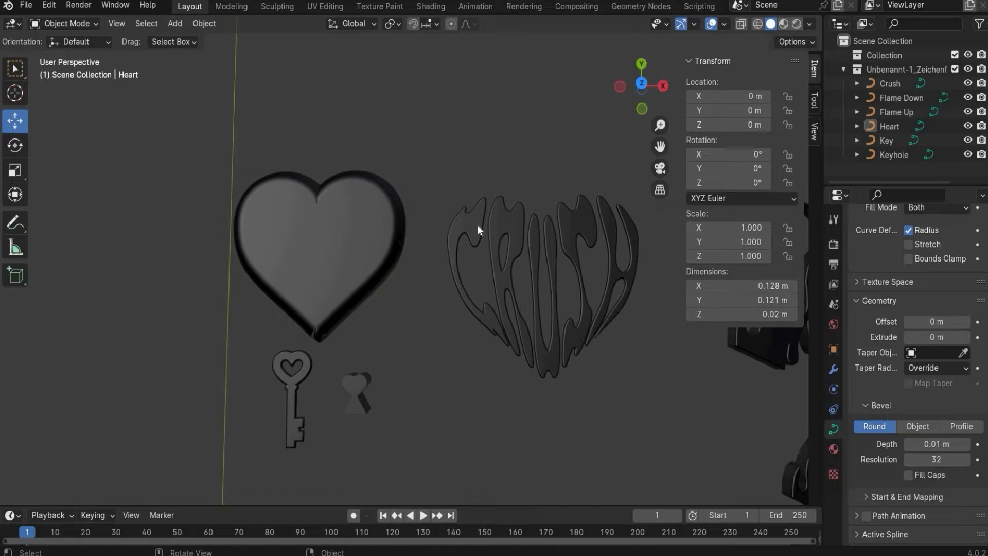
scroll(730, 366, down, 1)
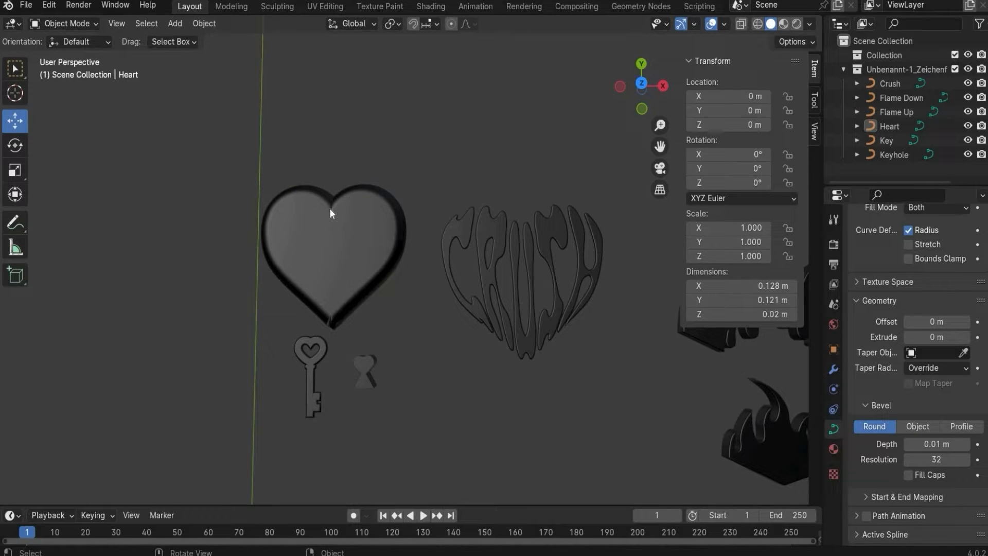
click(510, 255)
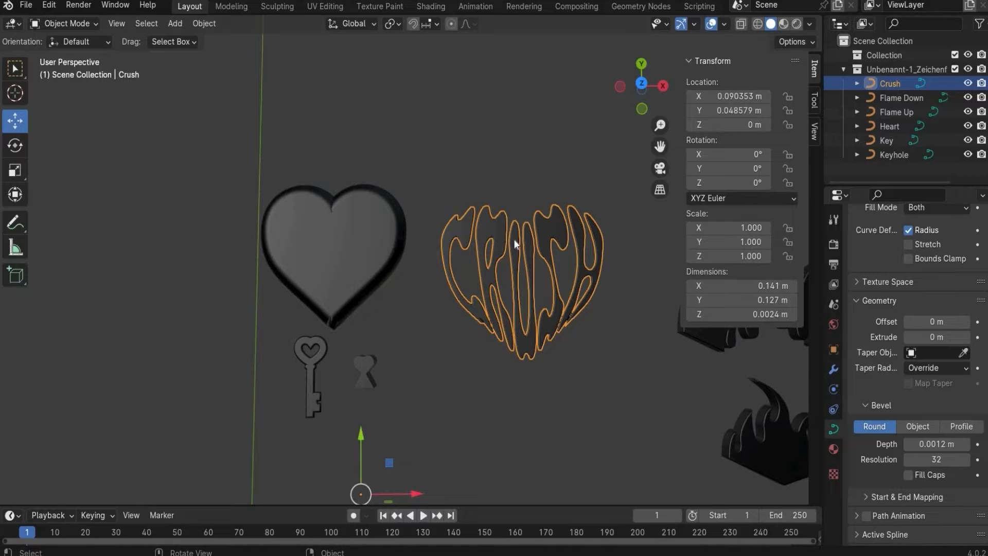
right_click(513, 240)
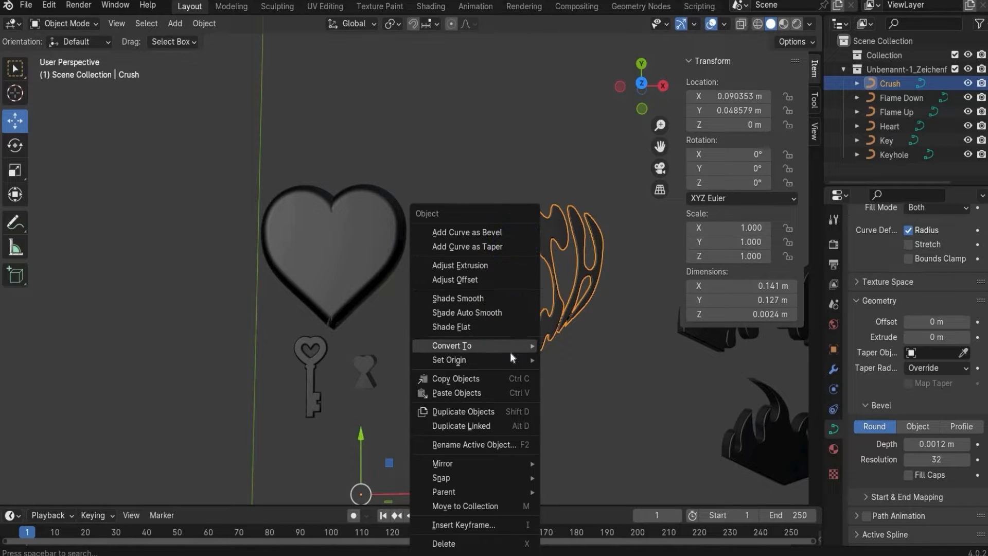
mouse_move(510, 354)
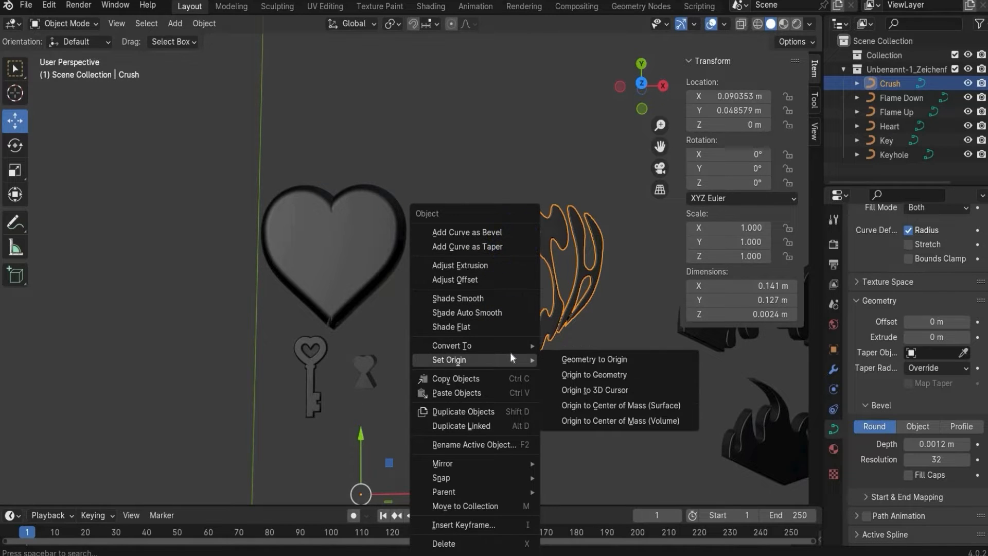
click(599, 410)
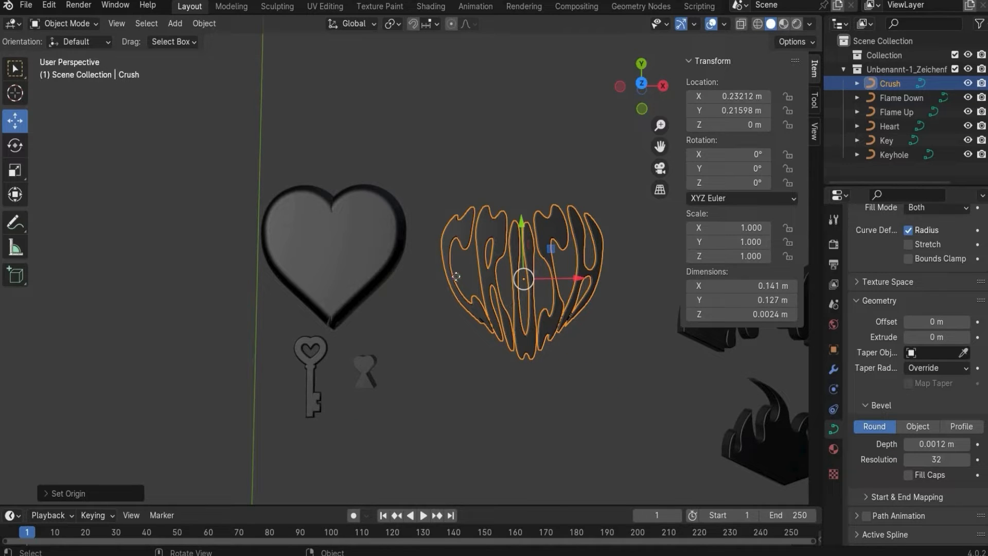
Place the CRUSH lettering on the heart's front face, scaled to 0.7, 0.7 and 1.4 in X, Y and Z, and clear the selection.
drag(576, 279, 489, 190)
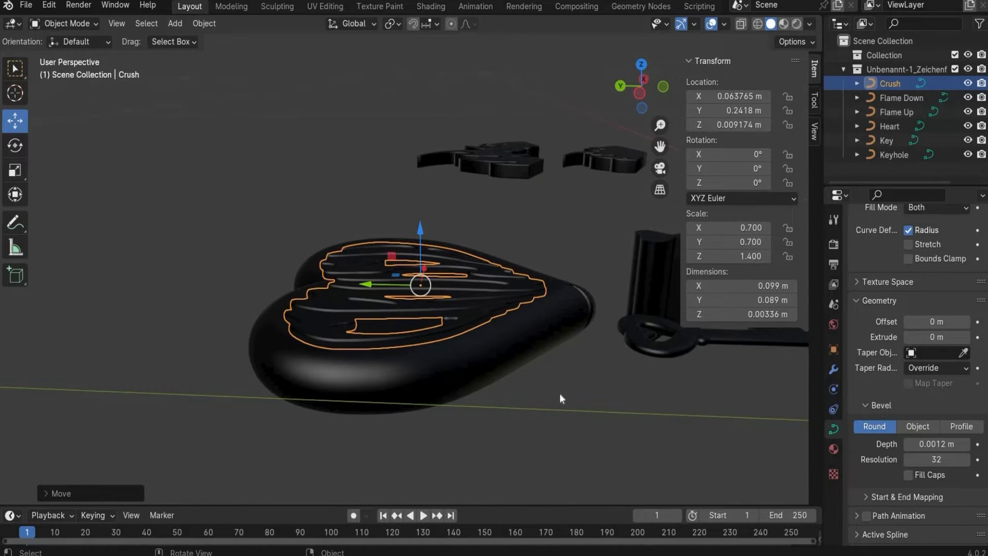
scroll(576, 312, up, 2)
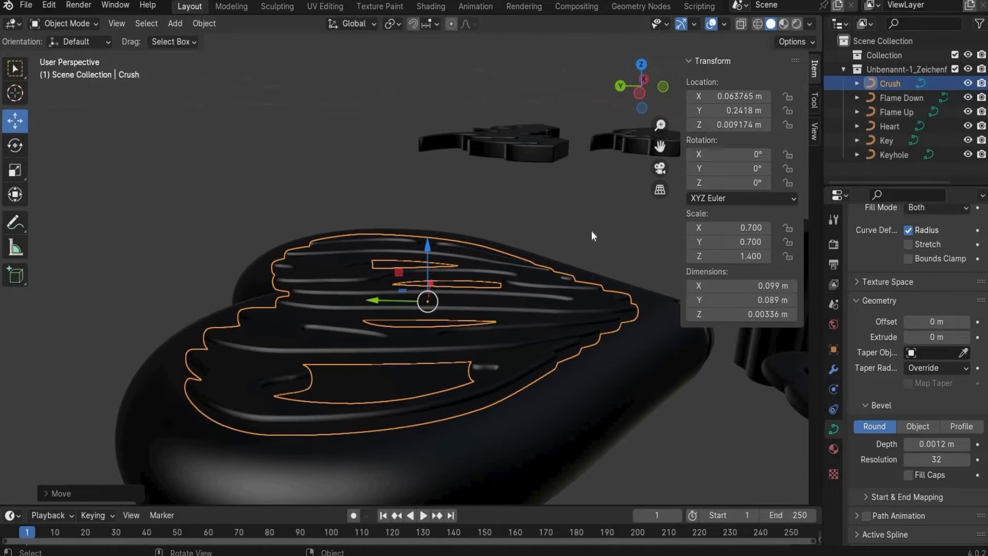
click(592, 375)
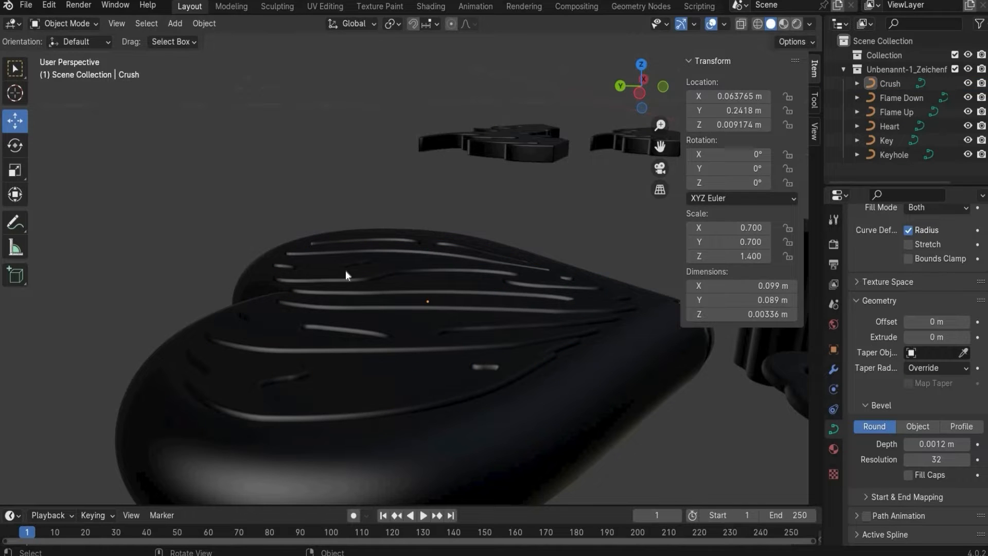
scroll(345, 270, down, 4)
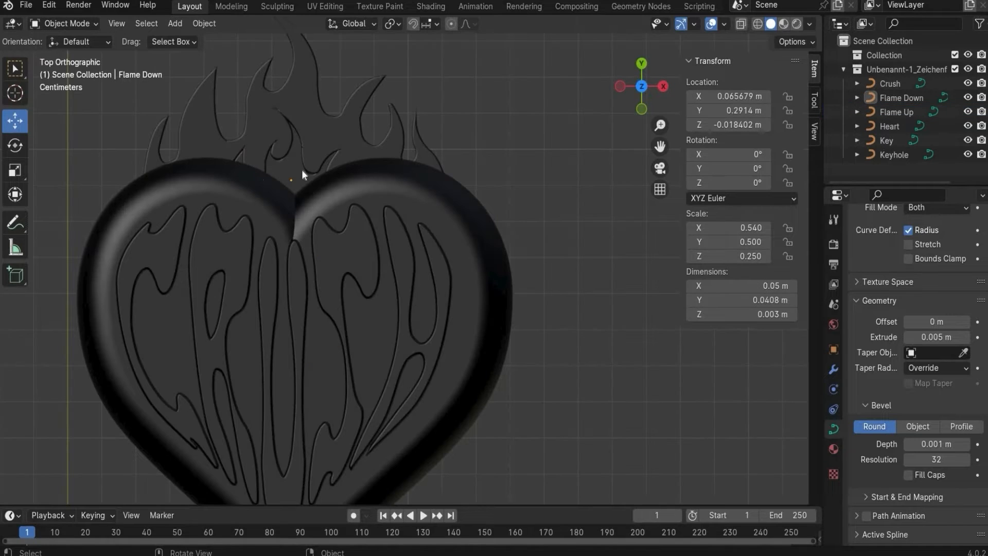
Inspect the small lower flame's transform values, clear the selection, and check the finished heart in the reference video.
click(301, 170)
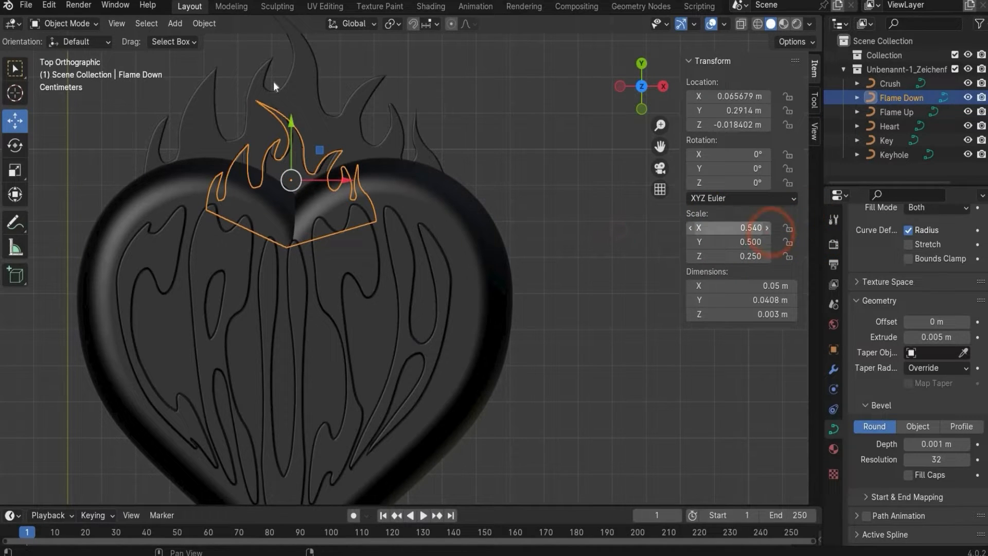
click(448, 165)
scroll(397, 140, down, 5)
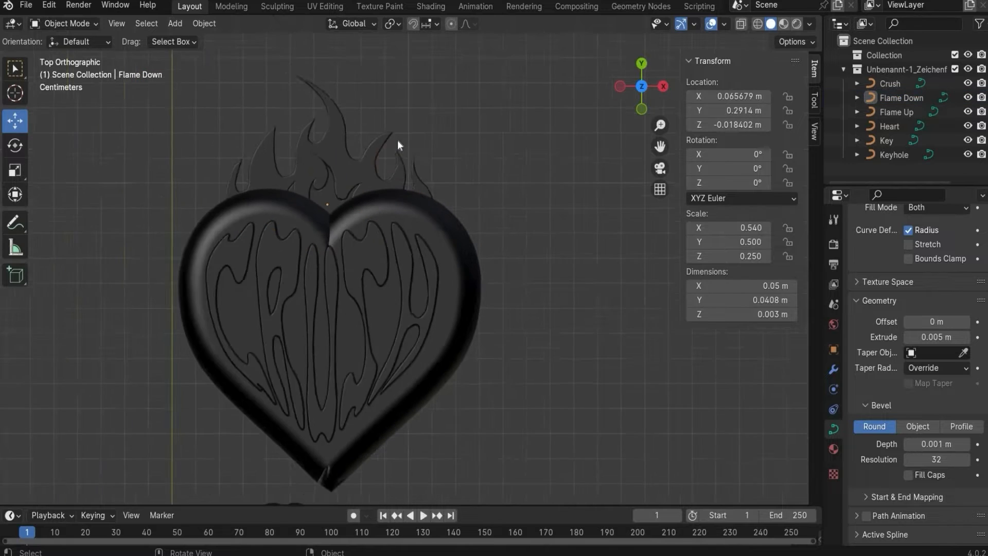
key(alt+Tab)
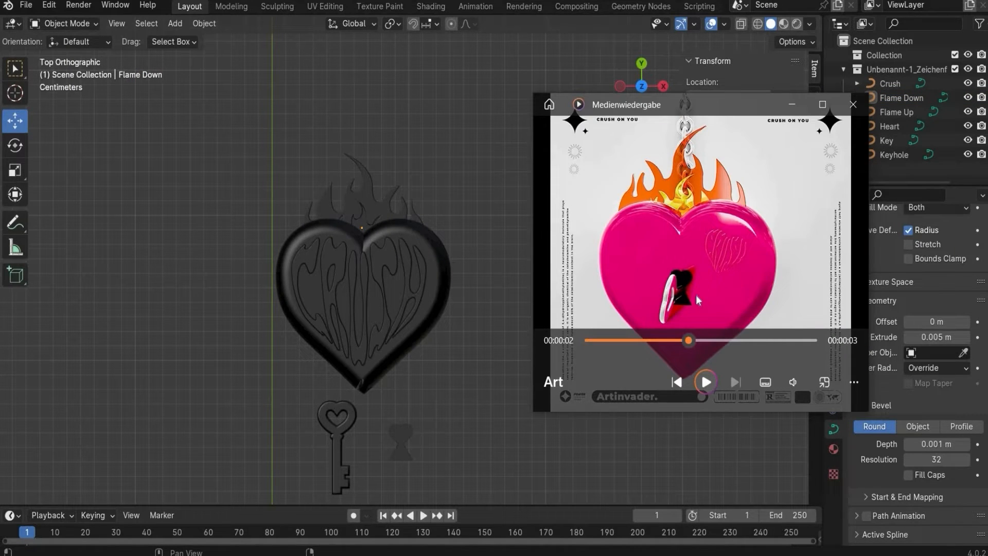
click(792, 104)
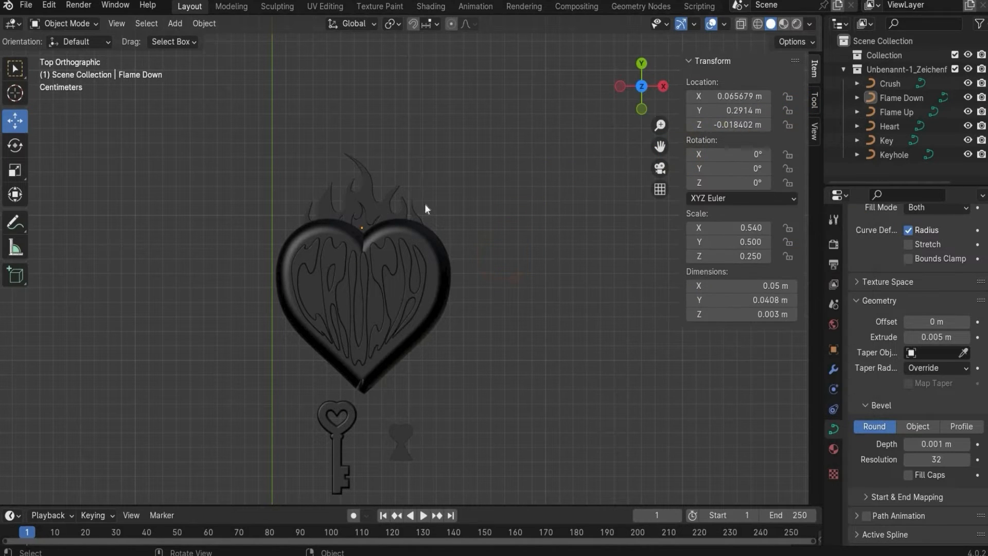
Add a Remesh modifier to the heart.
click(441, 286)
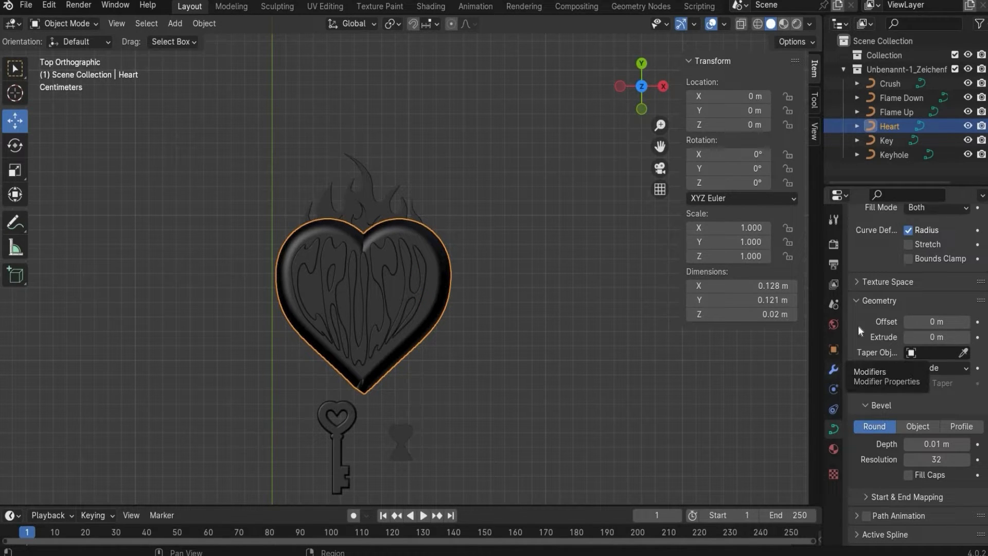
click(834, 369)
click(866, 246)
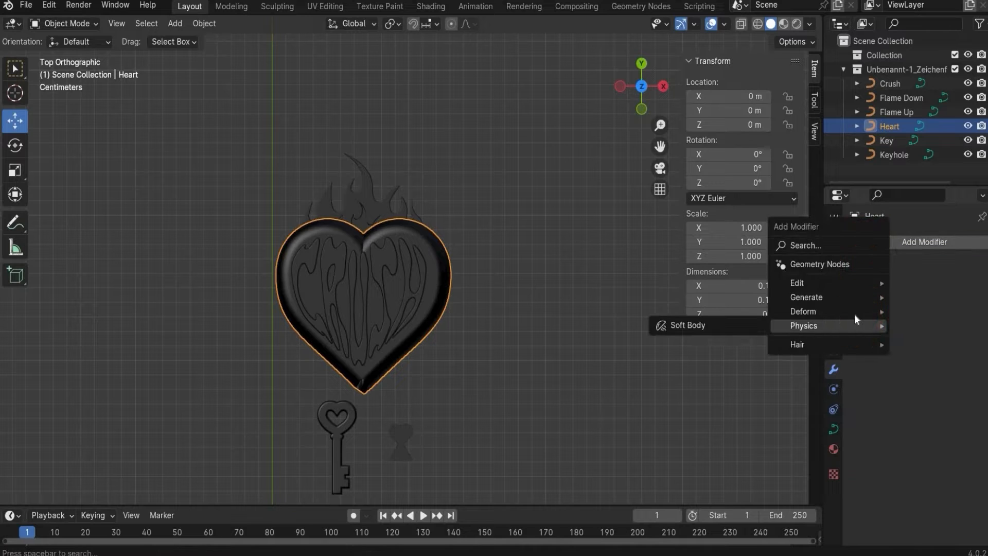
mouse_move(854, 314)
mouse_move(823, 297)
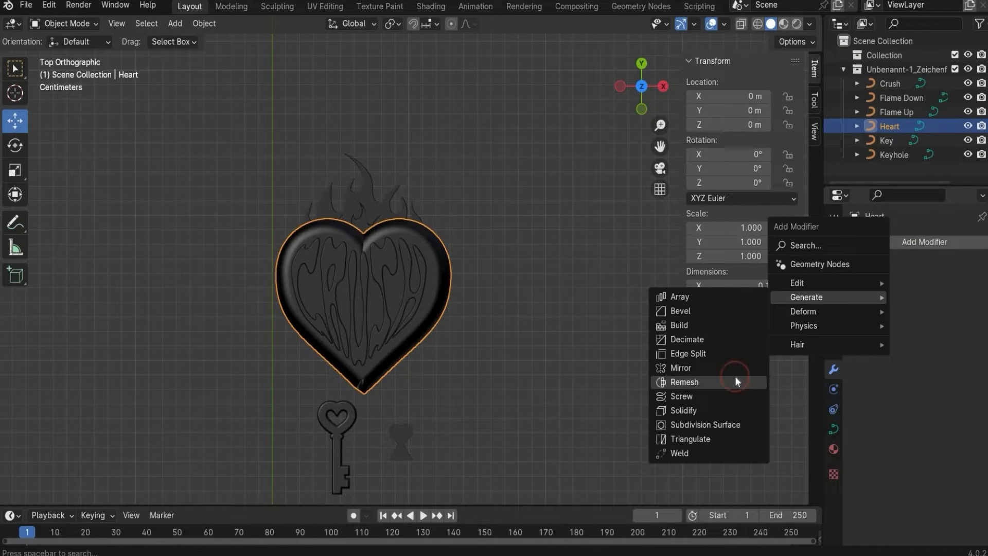
click(736, 381)
Set the heart's Remesh voxel size to 0.001 m and turn on smooth shading.
click(908, 304)
click(908, 304)
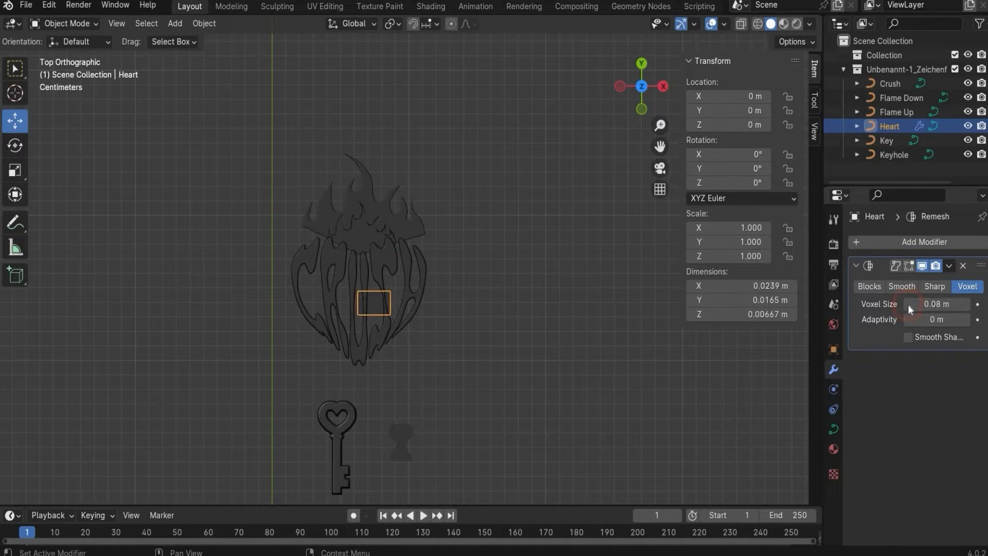
click(908, 304)
drag(914, 304, 908, 305)
click(925, 304)
click(925, 304)
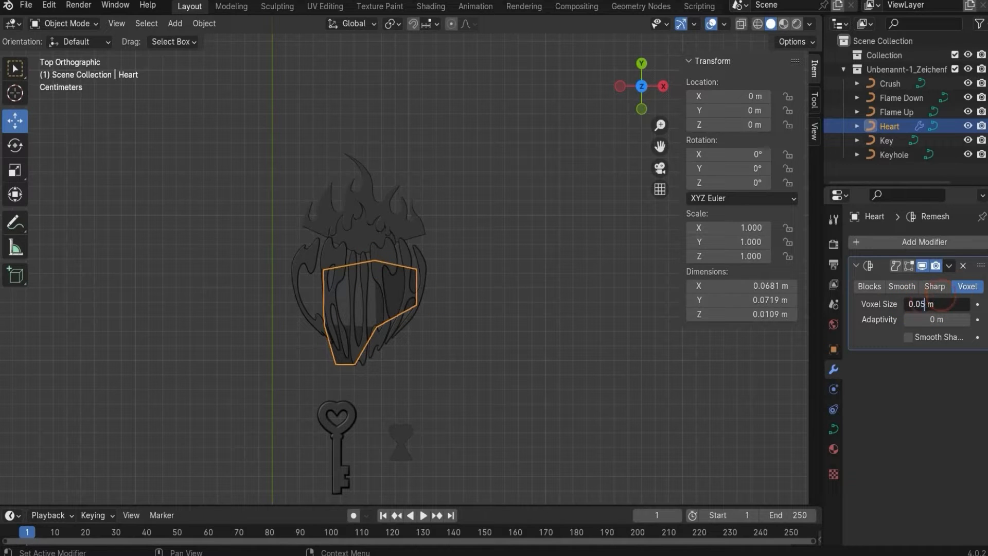
key(BackSpace)
text(01)
key(Return)
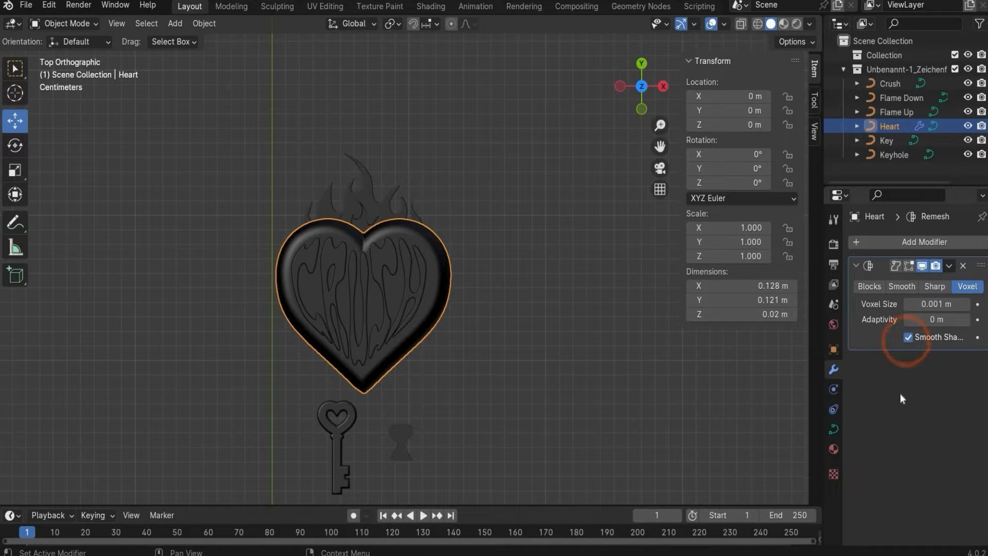
Convert the remeshed heart curve to a mesh.
scroll(375, 228, up, 1)
scroll(374, 230, up, 2)
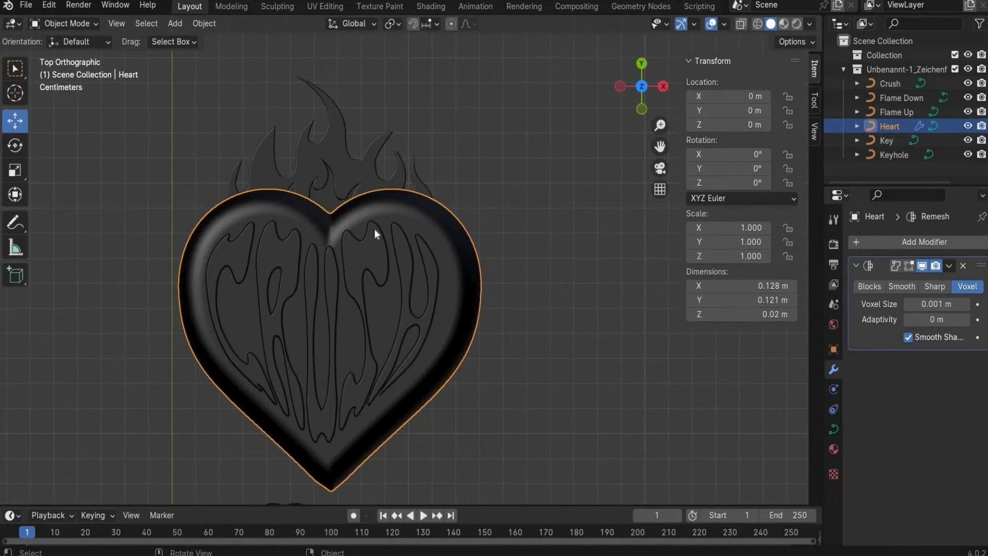
scroll(374, 230, down, 2)
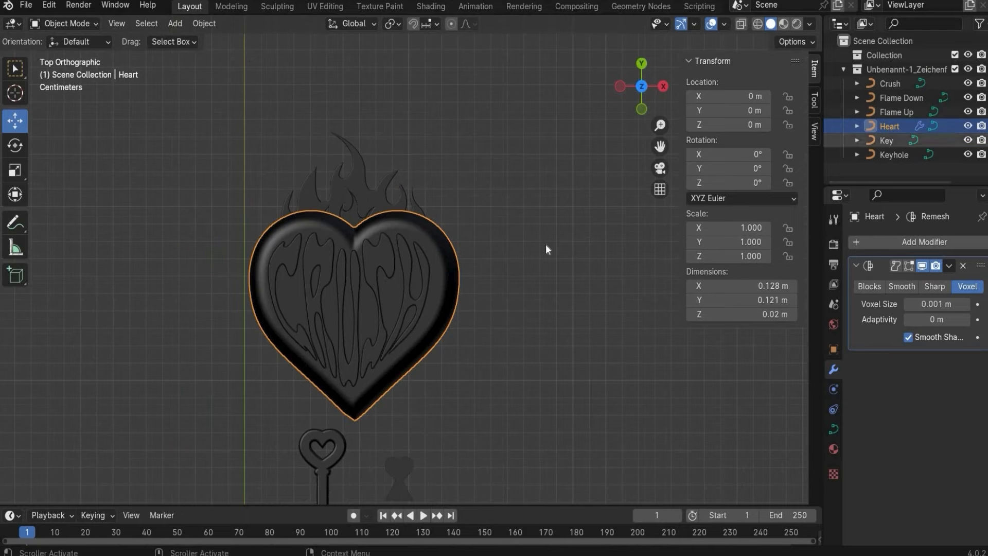
right_click(418, 223)
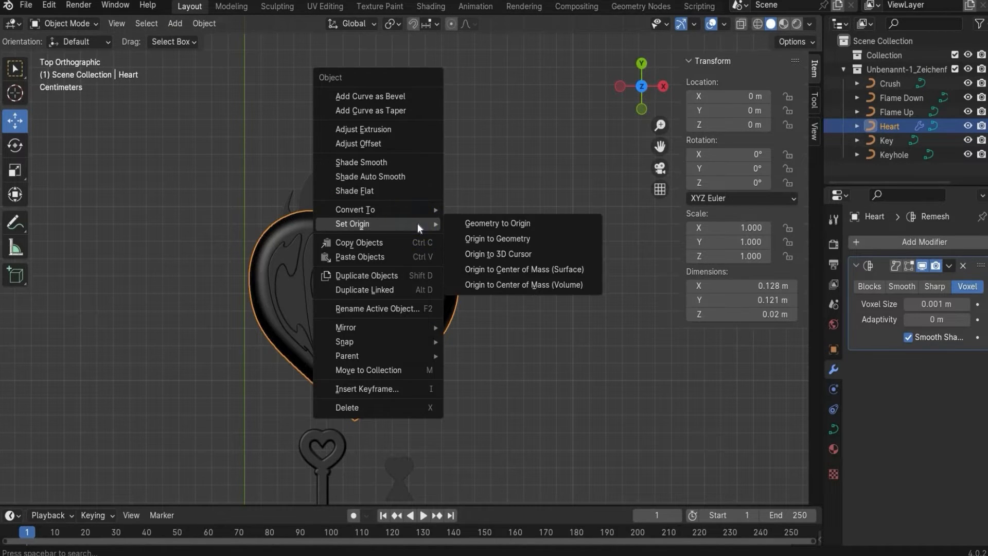
mouse_move(421, 208)
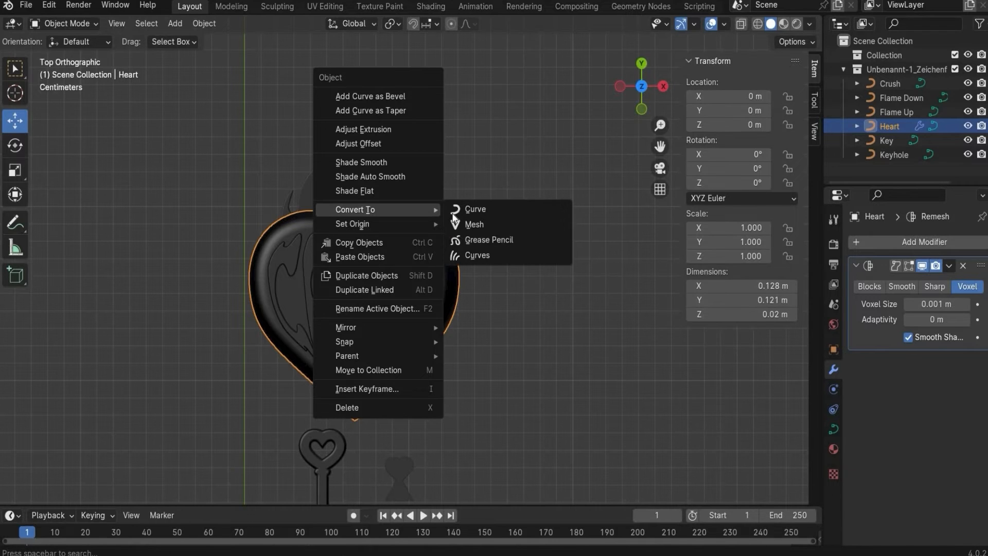
click(495, 223)
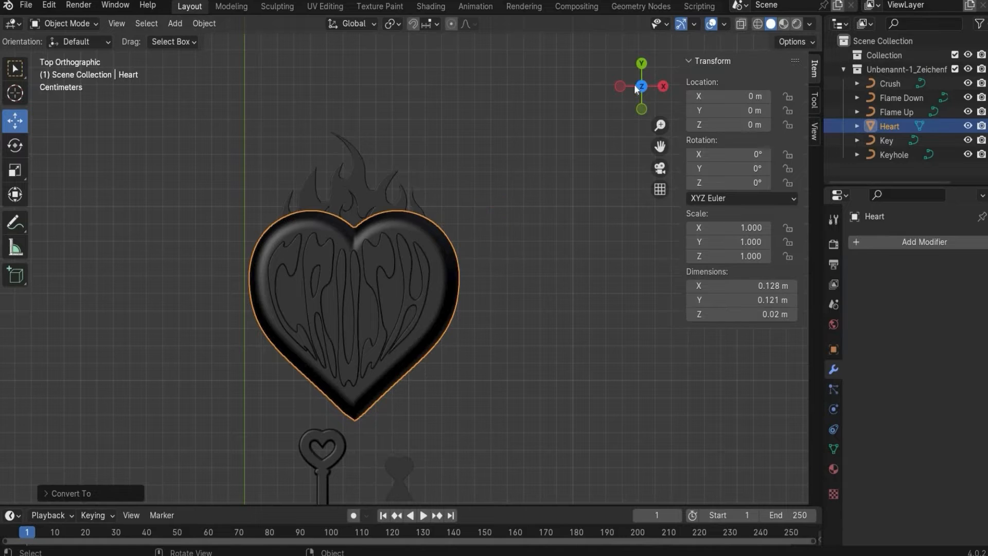
View the heart from its plain back side and add a Boolean modifier to it.
middle_drag(496, 223, 471, 323)
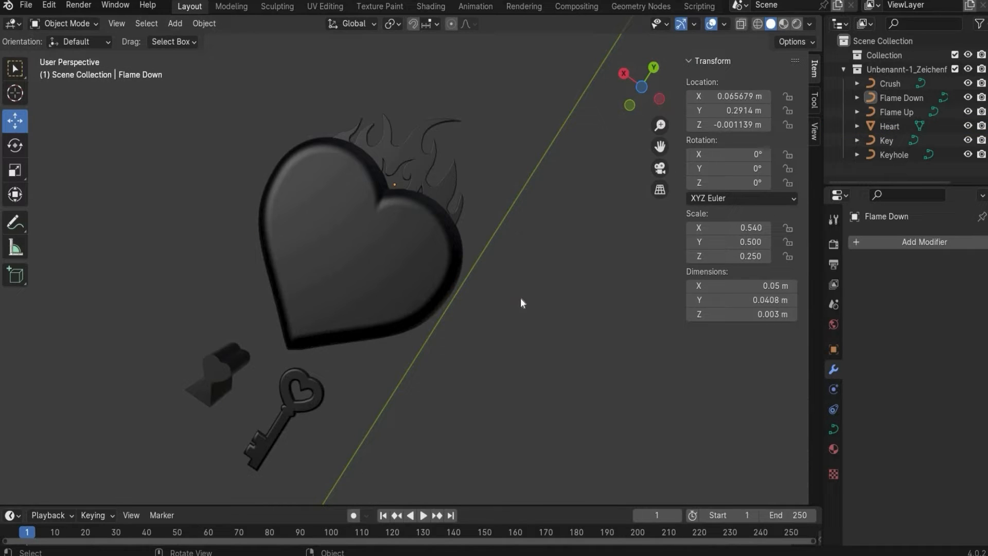
click(349, 255)
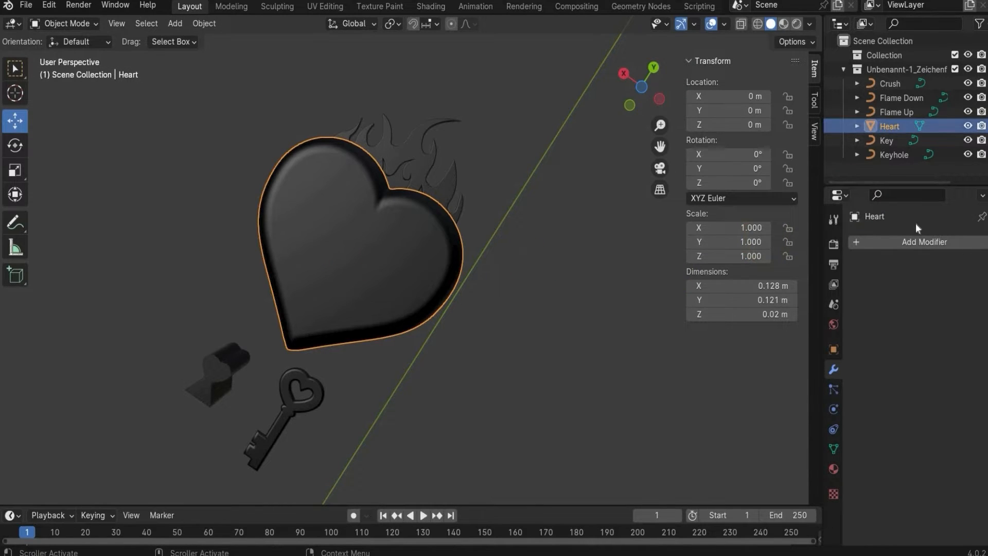
click(853, 242)
mouse_move(854, 242)
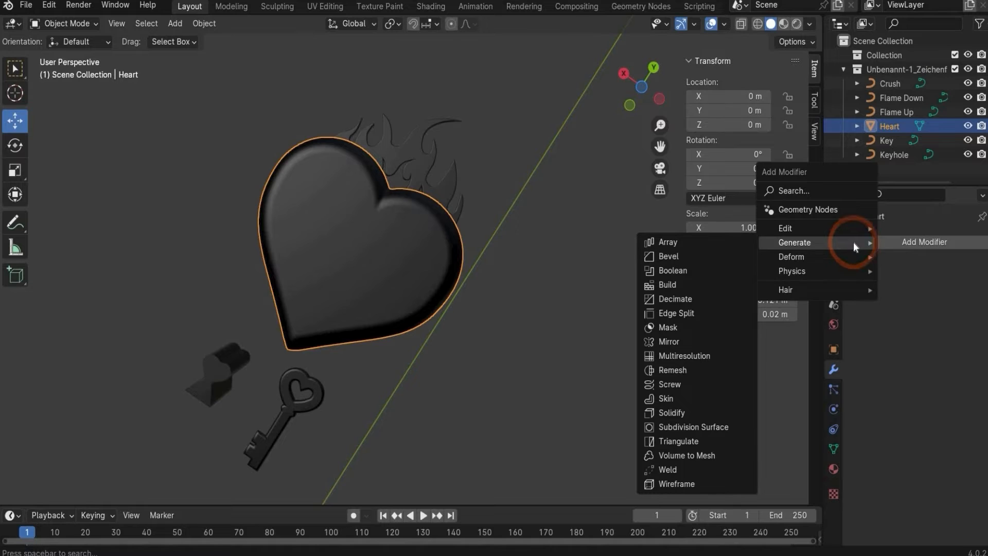
click(699, 270)
click(891, 401)
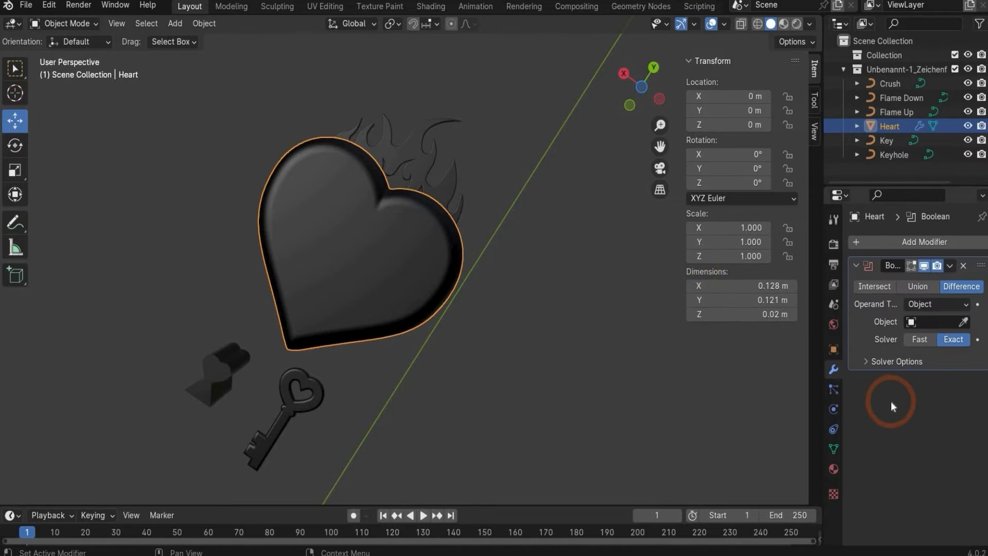
Set the keyhole's origin to its center of mass (surface).
click(217, 379)
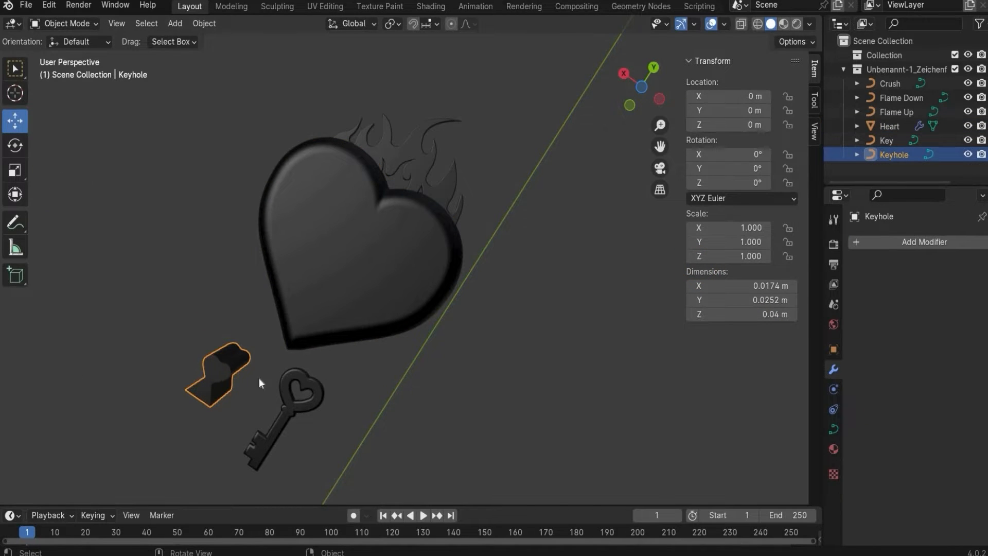
right_click(170, 360)
mouse_move(206, 360)
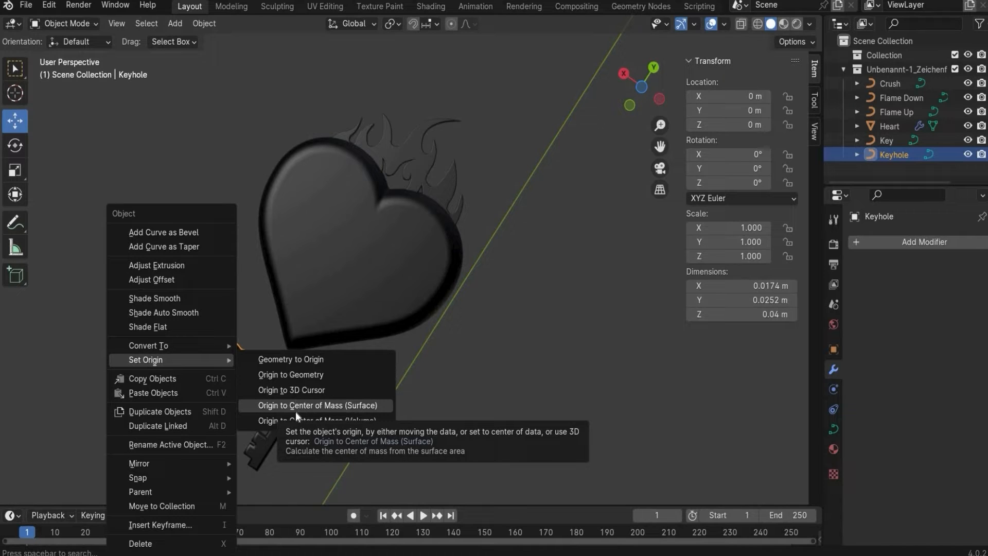
click(295, 410)
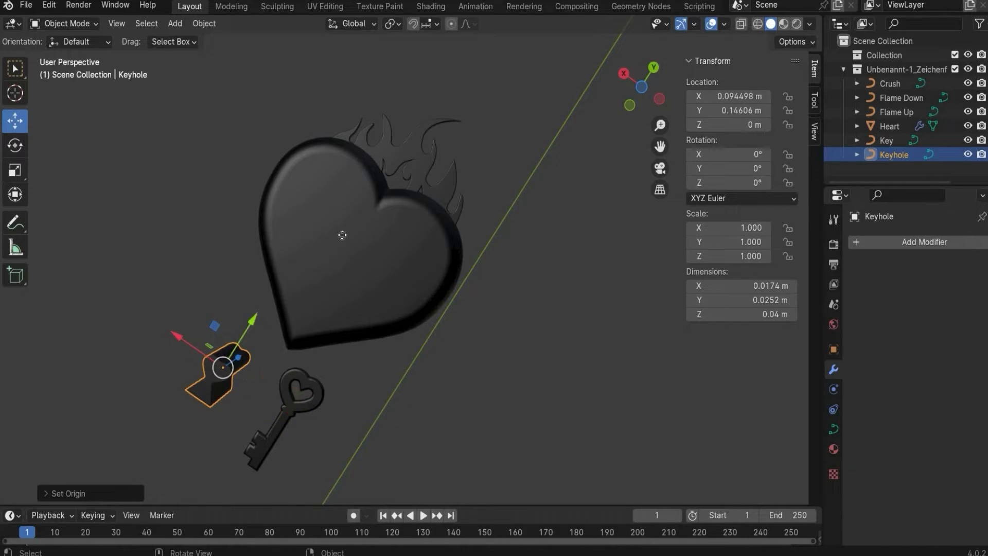
Move the keyhole into the middle of the heart, at about X 0.07208 m and Y 0.24638 m.
drag(342, 235, 364, 207)
drag(270, 208, 309, 216)
drag(371, 204, 378, 198)
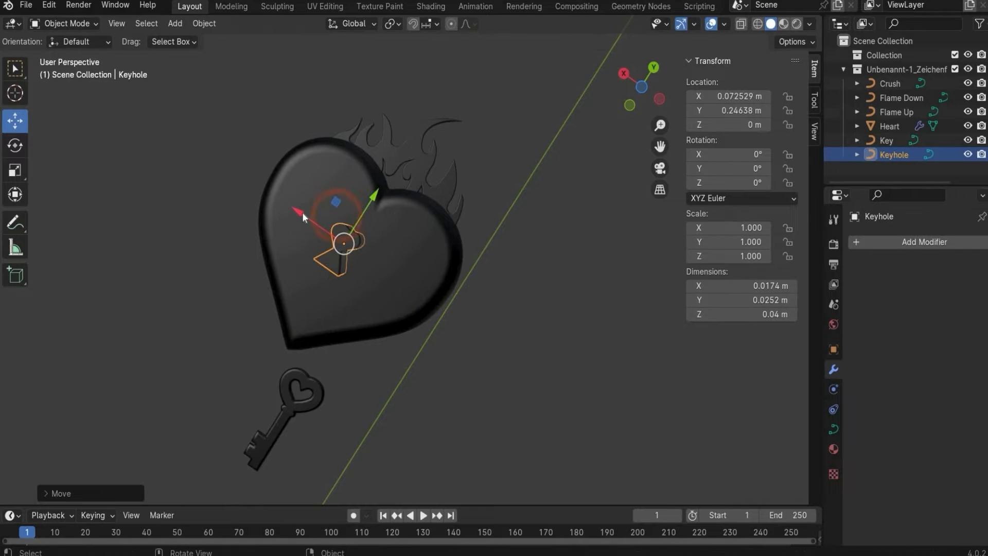
drag(301, 212, 307, 214)
Try to assign the keyhole curve as the object of the heart's Boolean modifier.
click(385, 305)
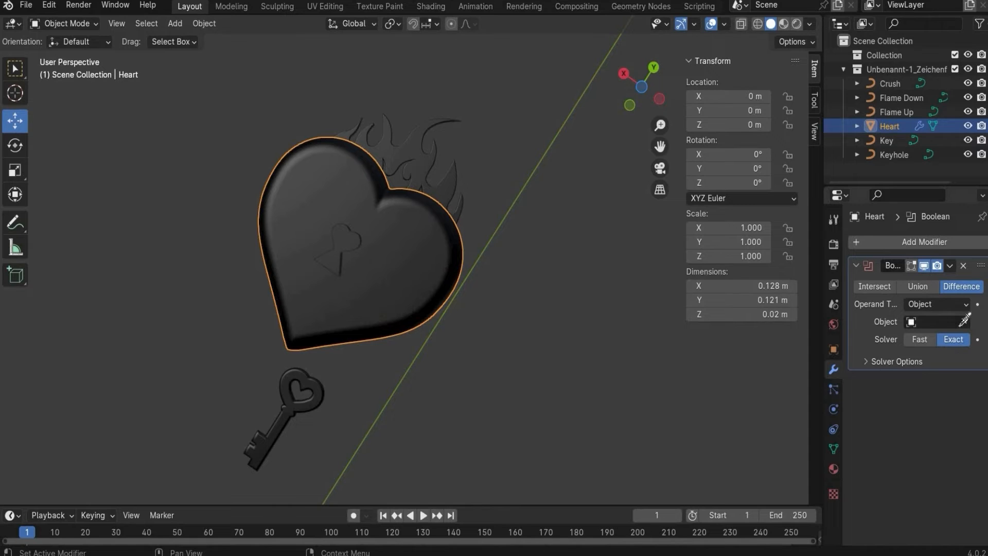
click(964, 321)
click(346, 239)
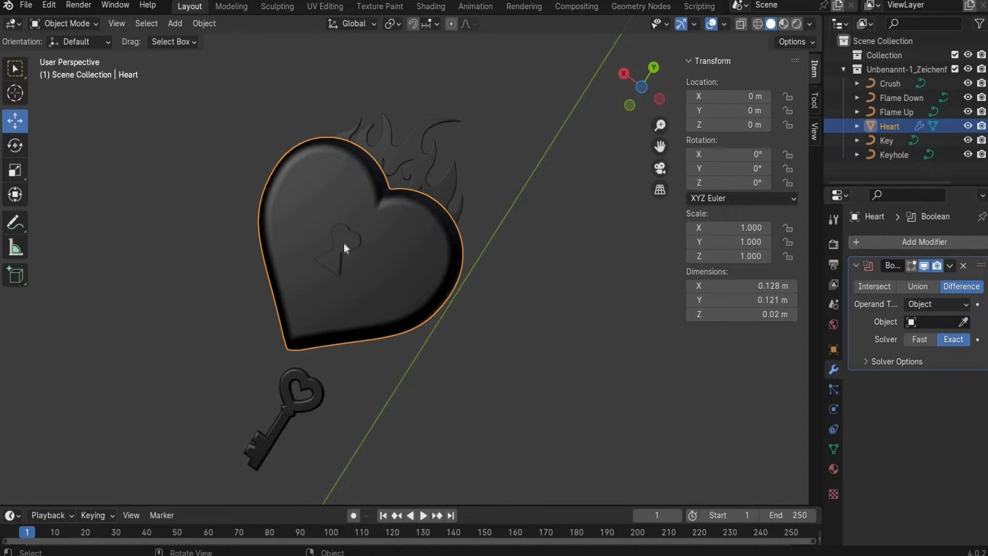
Convert the keyhole curve to a mesh.
click(344, 243)
right_click(344, 242)
mouse_move(343, 243)
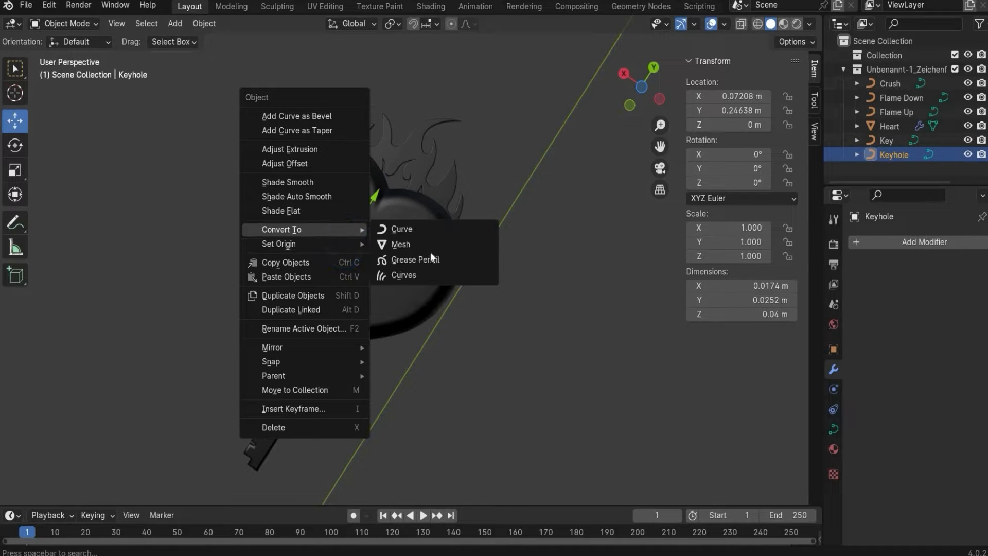
click(415, 245)
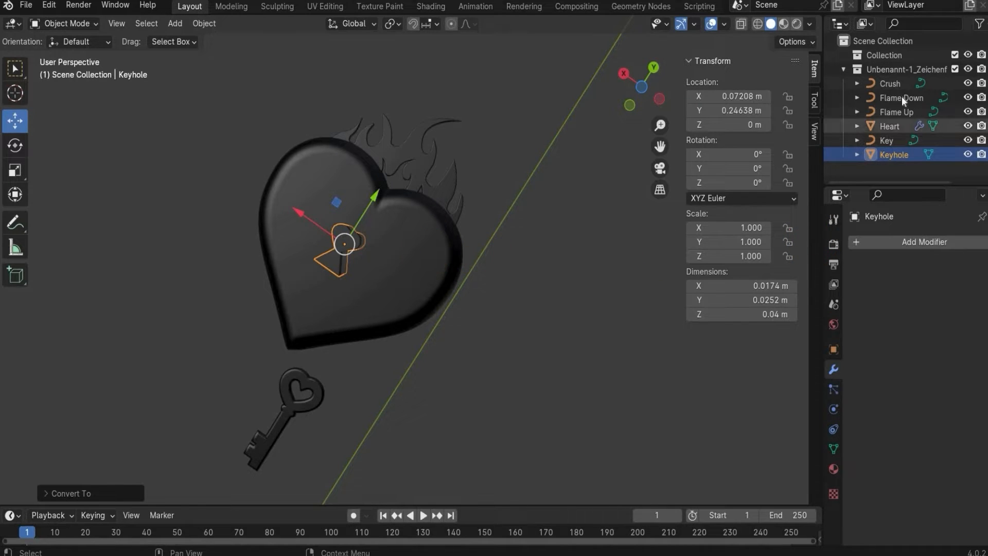
Set the keyhole mesh as the cutting object of the heart's Boolean Difference modifier.
click(463, 234)
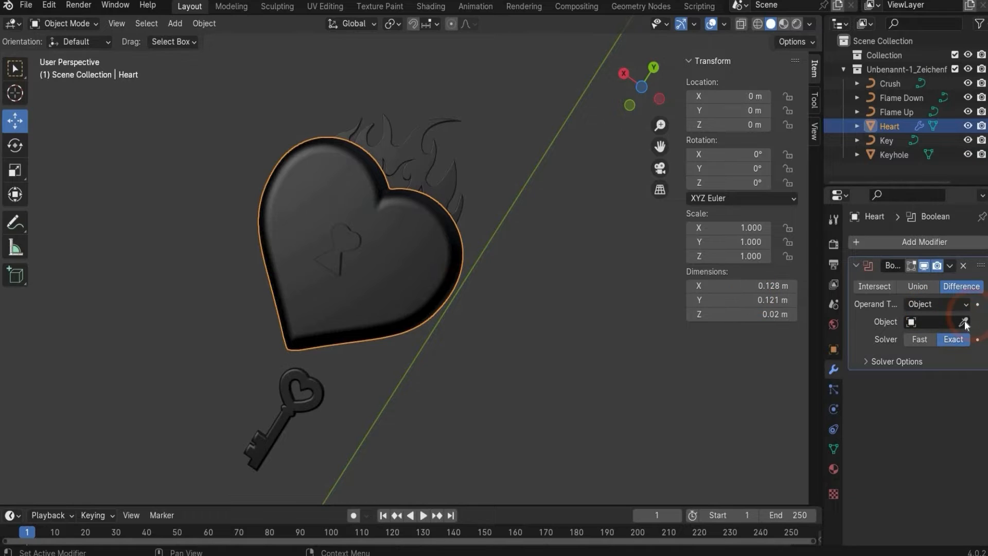
click(963, 322)
click(348, 239)
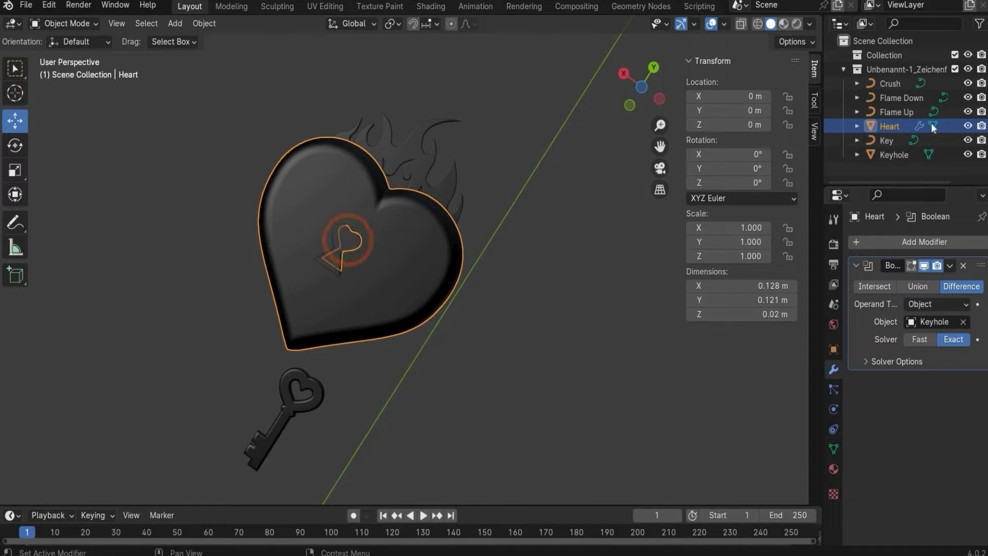
Hide the keyhole cutter in the viewport and in renders, and inspect the cut from the heart's back, front and side.
click(968, 154)
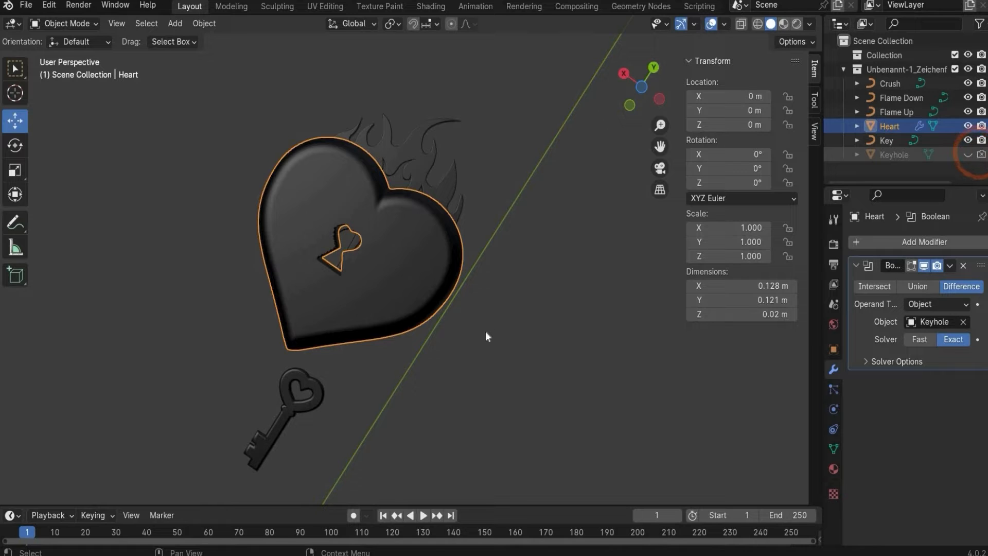
click(470, 352)
scroll(260, 246, up, 2)
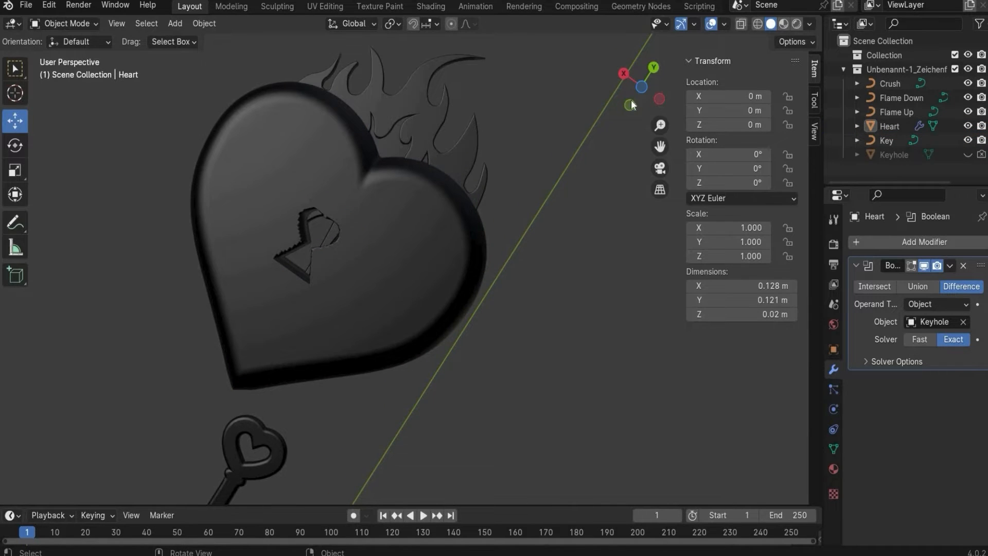
drag(632, 105, 661, 126)
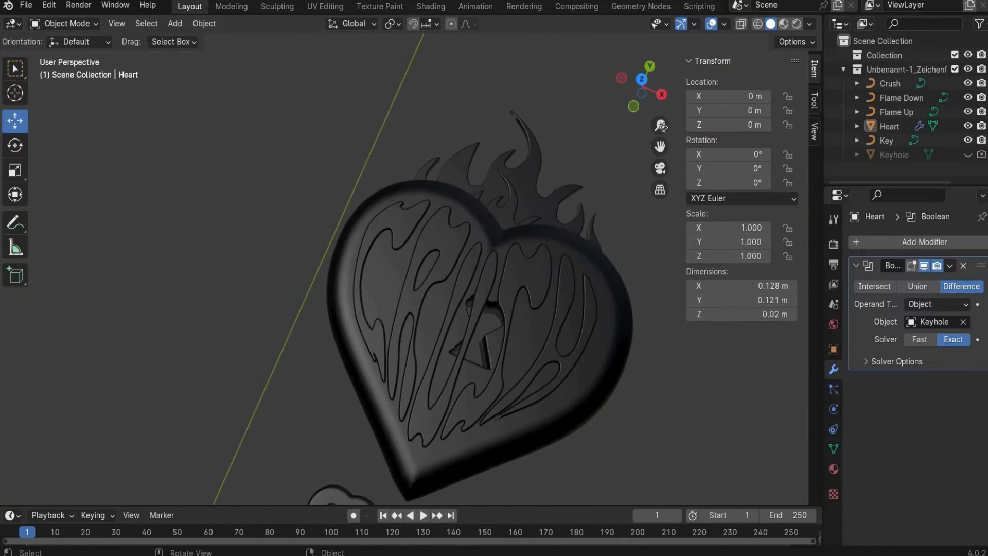
drag(638, 83, 895, 82)
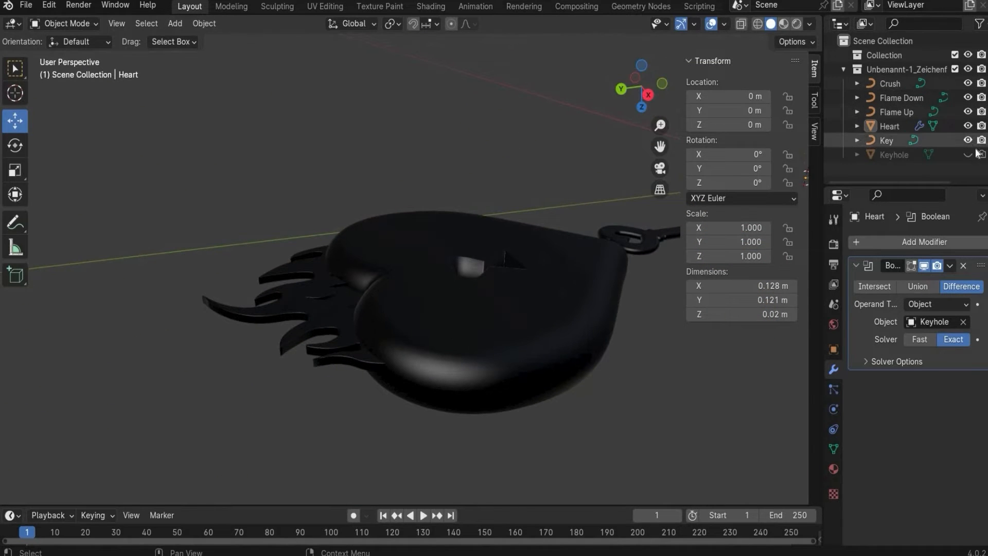
Show the keyhole cutter in the viewport again and move it along Z to about -0.0263 m.
click(968, 155)
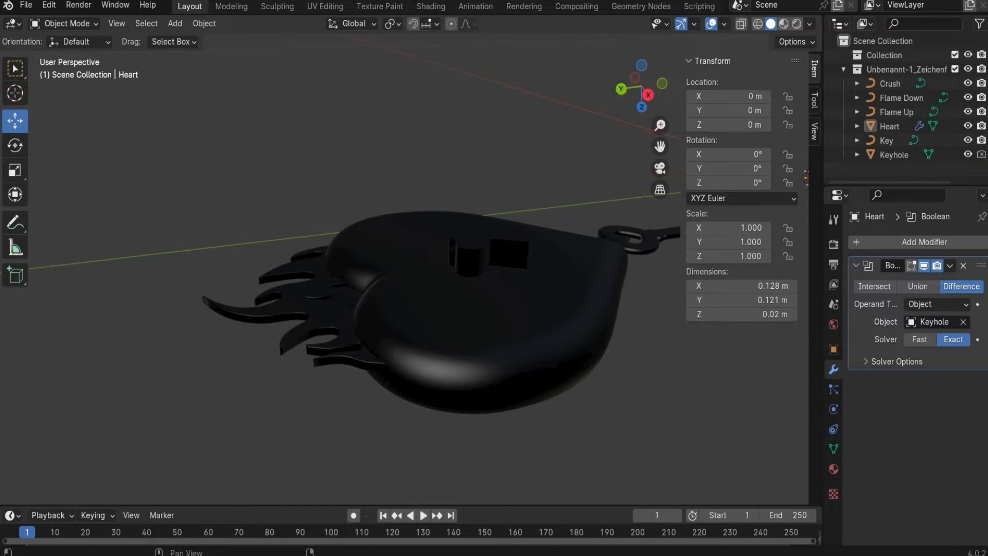
drag(660, 147, 505, 167)
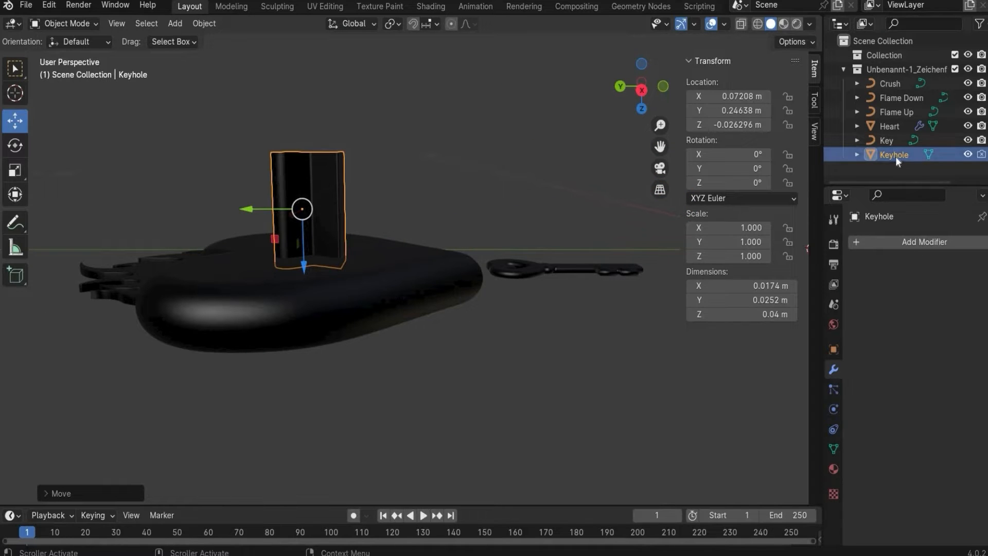
Hide the keyhole cutter in the viewport and paste a copy of it in place.
click(968, 155)
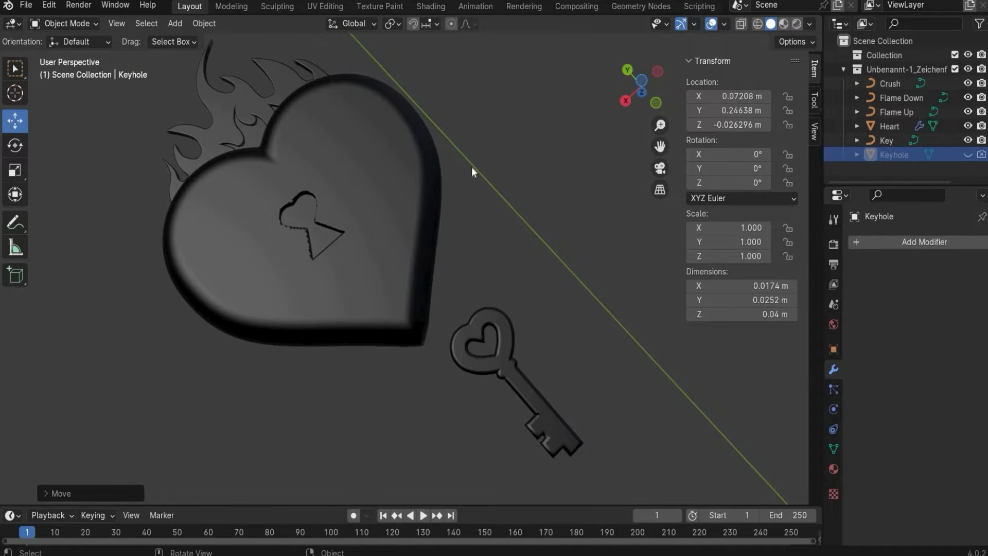
click(293, 212)
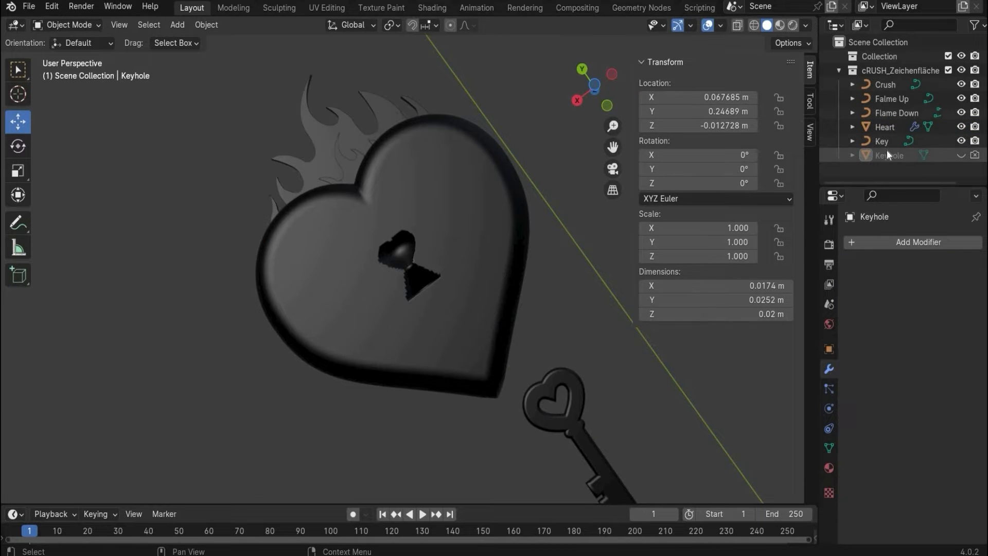
click(880, 154)
key(ctrl+c)
key(ctrl+v)
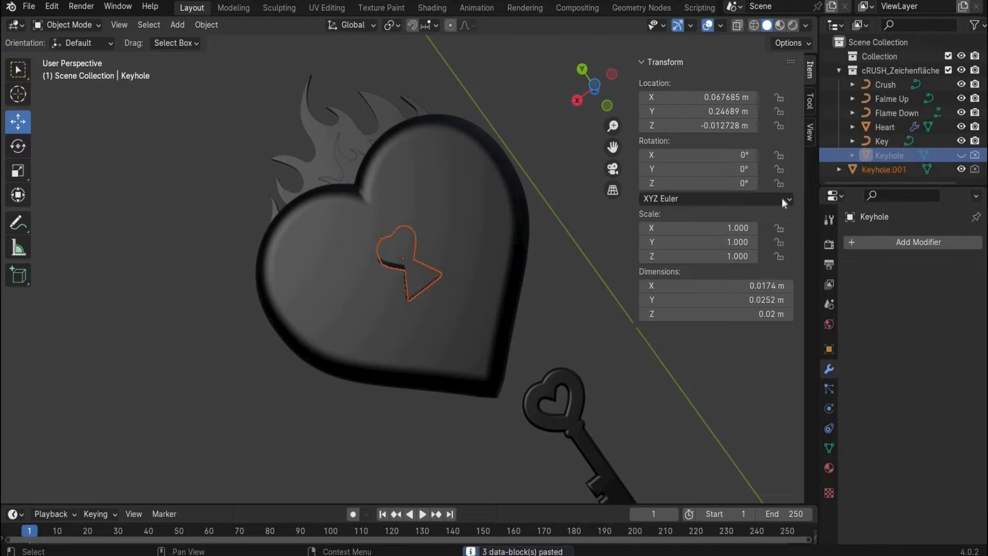
Scale the keyhole copy down along Z.
drag(595, 86, 88, 219)
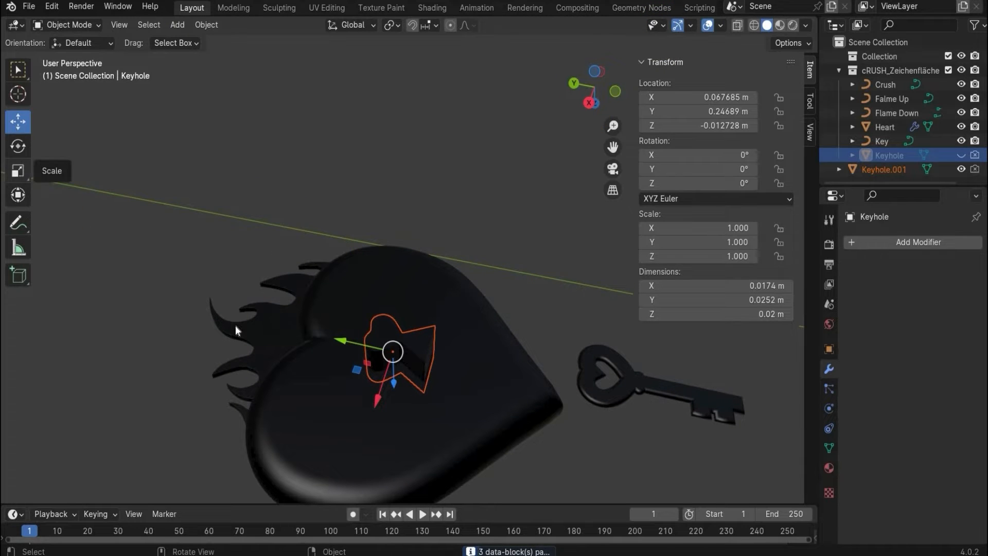
click(20, 171)
drag(394, 383, 394, 364)
scroll(499, 211, up, 2)
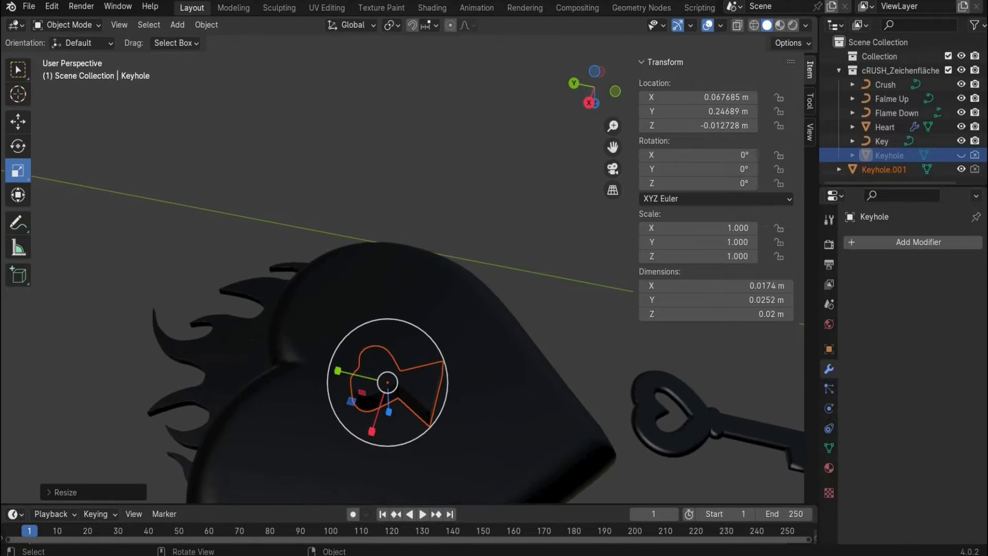
Move the keyhole copy along Z into the heart's cutout and check the fit from the heart's back.
drag(569, 102, 14, 133)
click(18, 123)
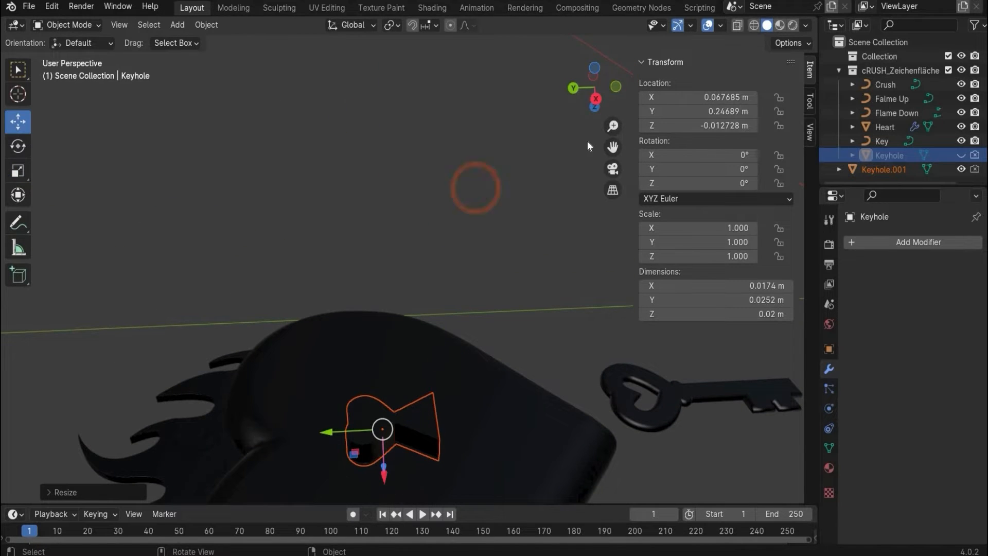
drag(611, 150, 619, 63)
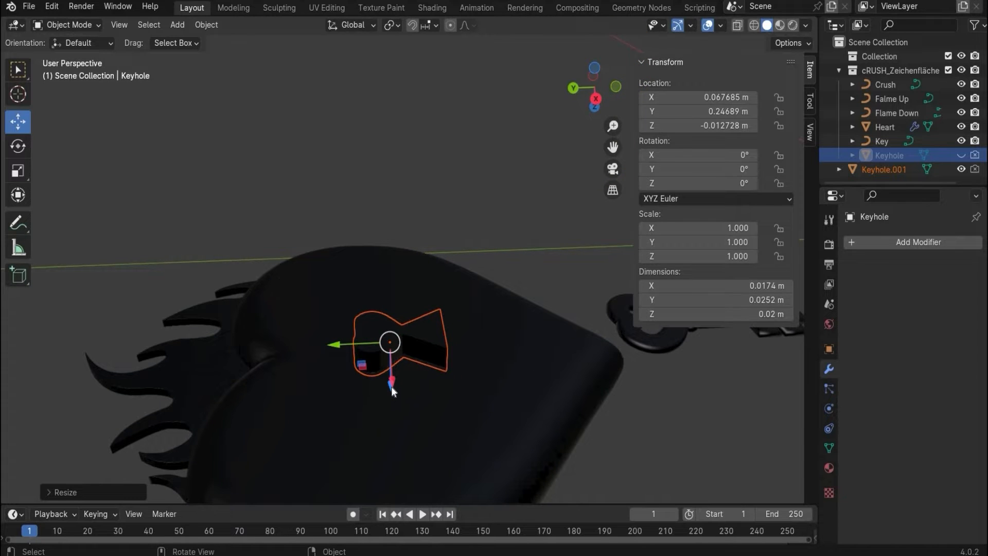
drag(391, 387, 403, 415)
click(401, 373)
scroll(388, 348, up, 2)
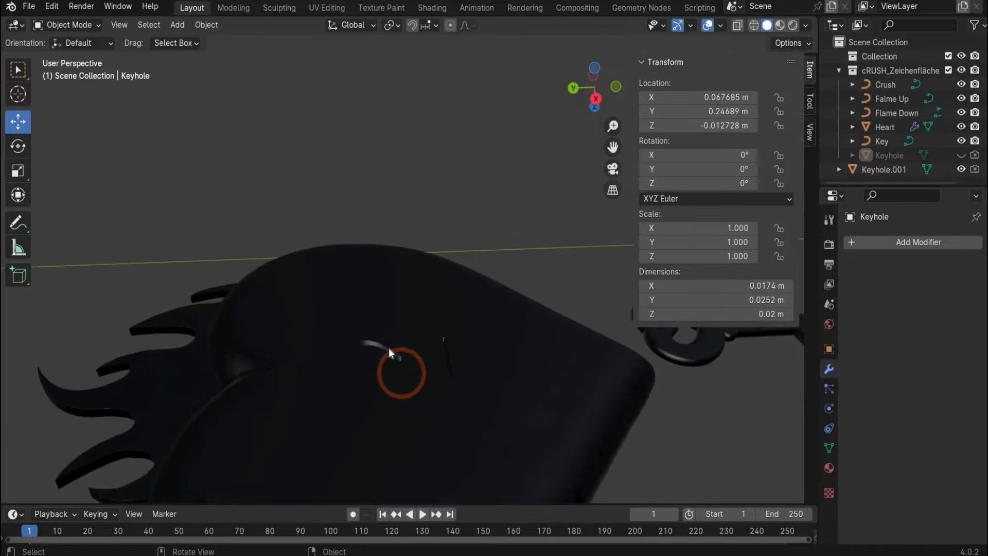
scroll(508, 175, down, 4)
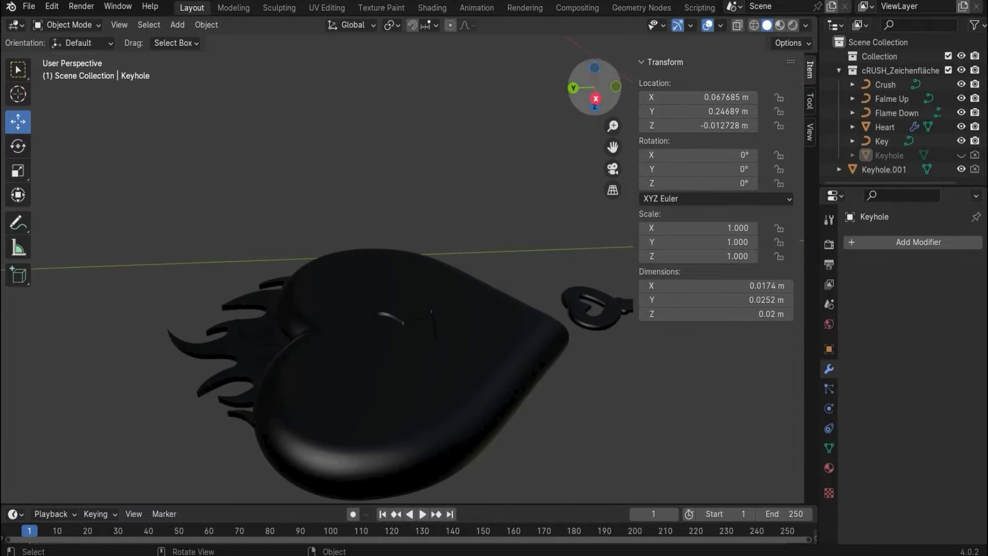
drag(590, 107, 466, 207)
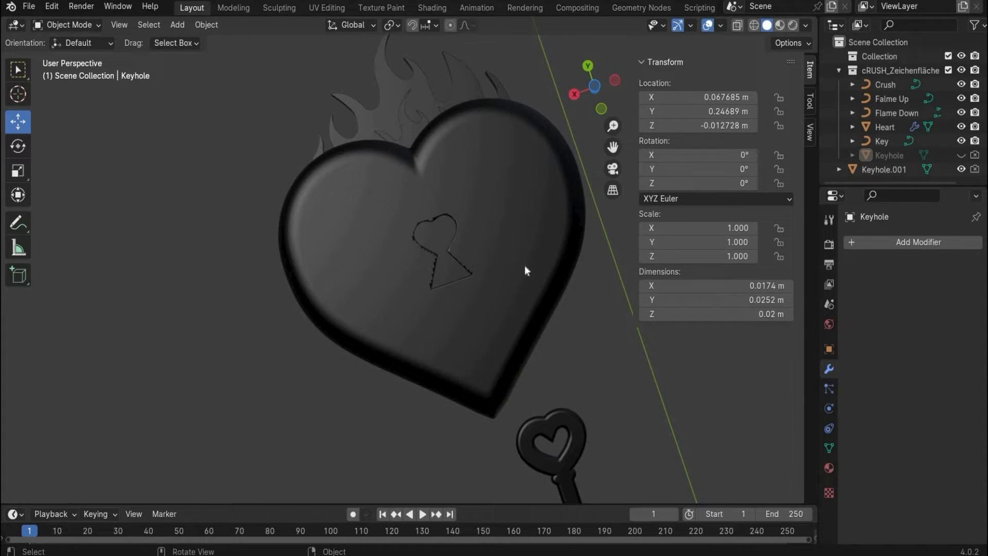
scroll(501, 249, down, 1)
scroll(517, 359, down, 2)
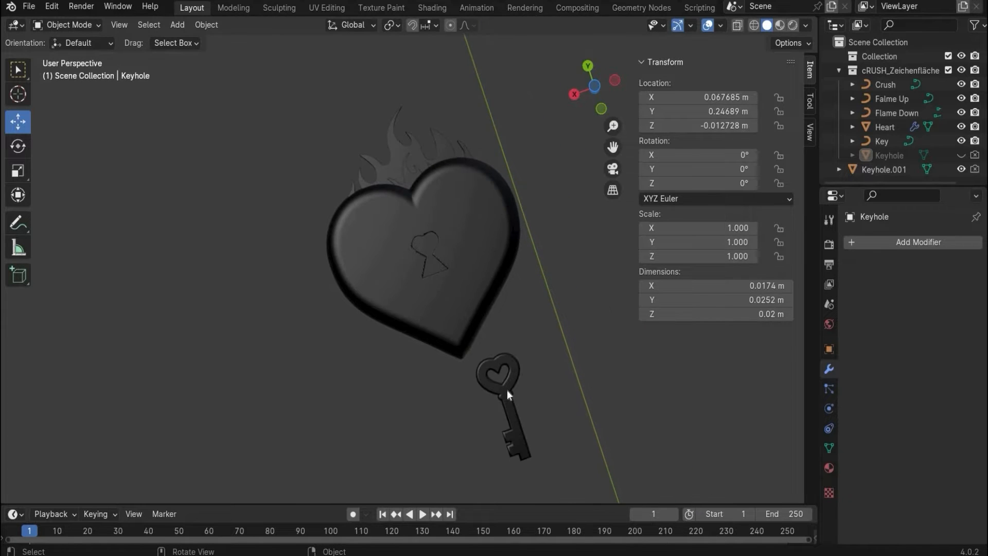
Stand the key upright in the keyhole with rotation X -90° and Z 270°, and scale its length to 0.906.
click(507, 390)
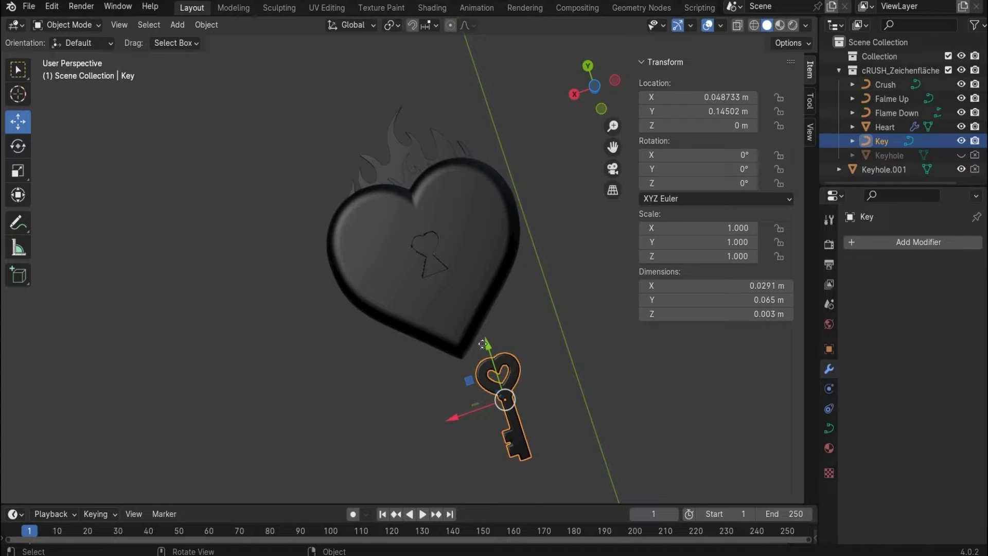
drag(483, 344, 422, 194)
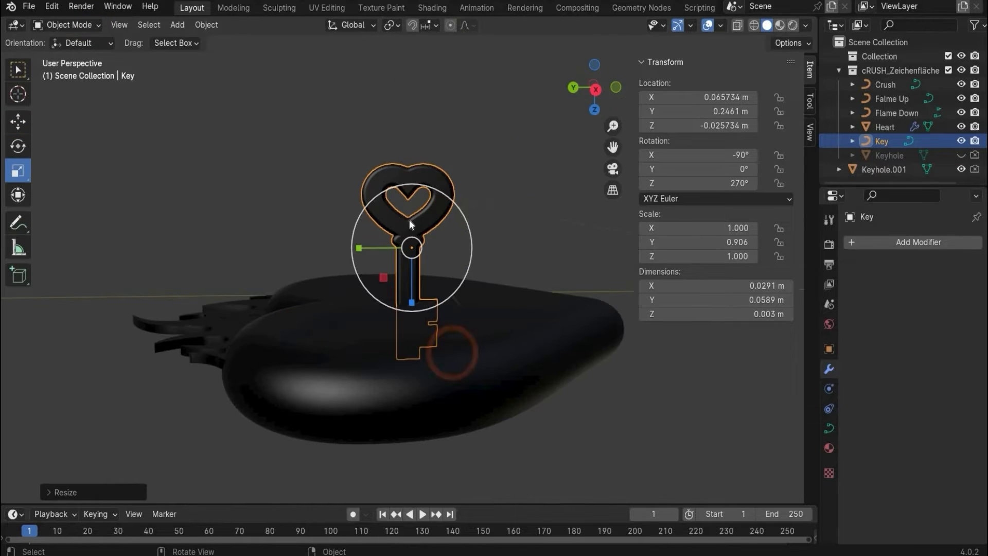
click(481, 278)
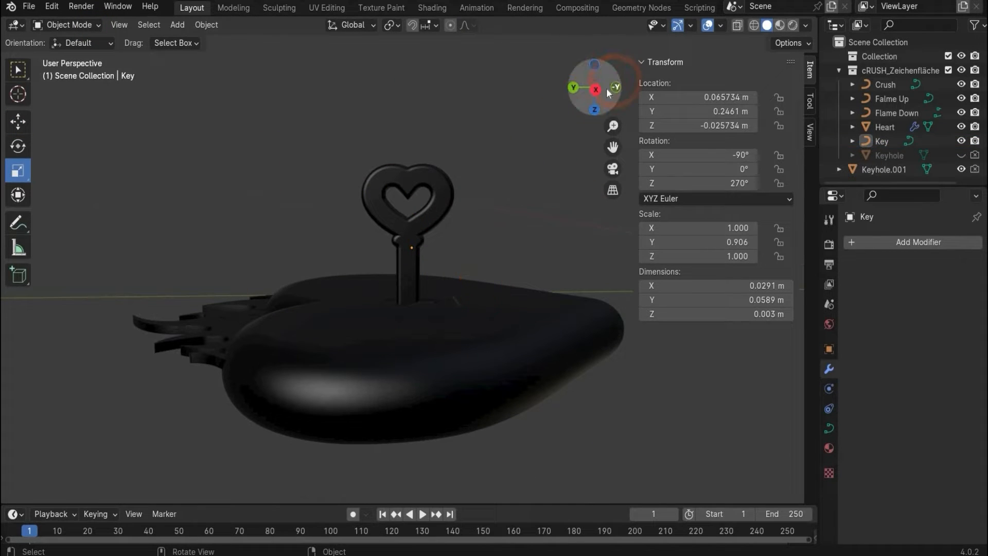
Switch to the media player and check the key's position in the finished heart animation.
mouse_move(605, 88)
mouse_down()
mouse_move(591, 67)
mouse_move(770, 433)
mouse_move(583, 100)
mouse_move(504, 192)
mouse_move(523, 214)
mouse_move(599, 98)
mouse_move(590, 98)
mouse_up()
key(alt+Tab)
click(705, 384)
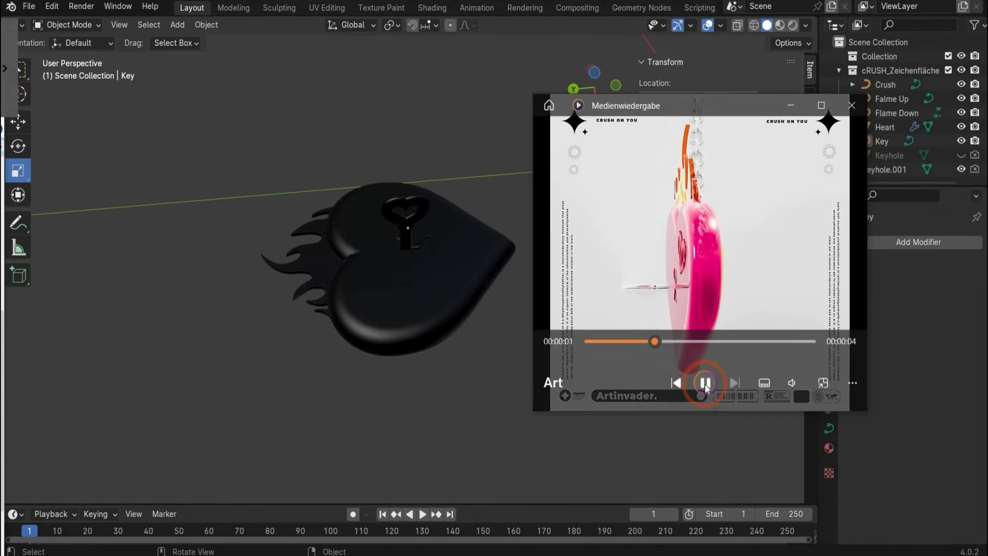
click(749, 282)
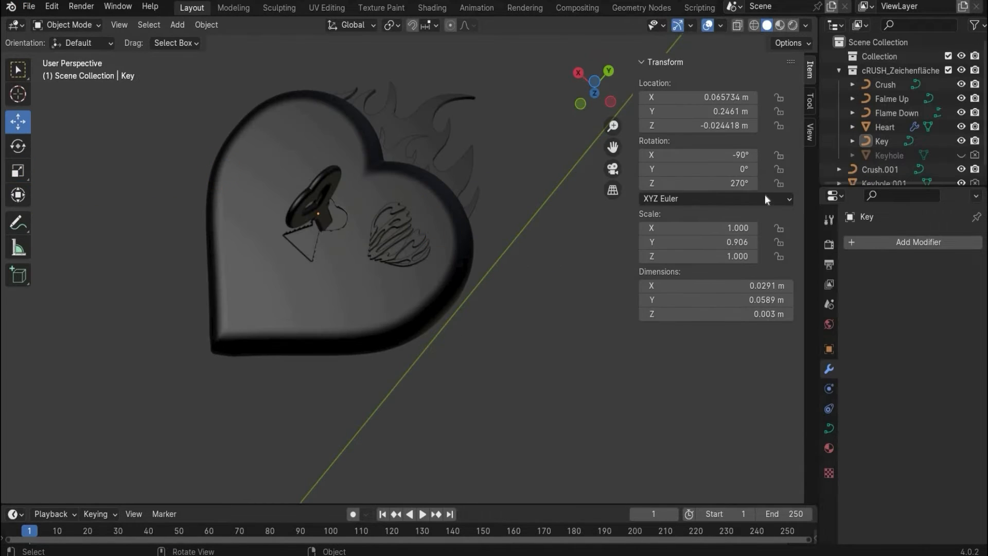
Select the small CRUSH lettering copy beside the keyhole and examine its placement from the heart's back and front.
click(394, 224)
scroll(542, 140, down, 2)
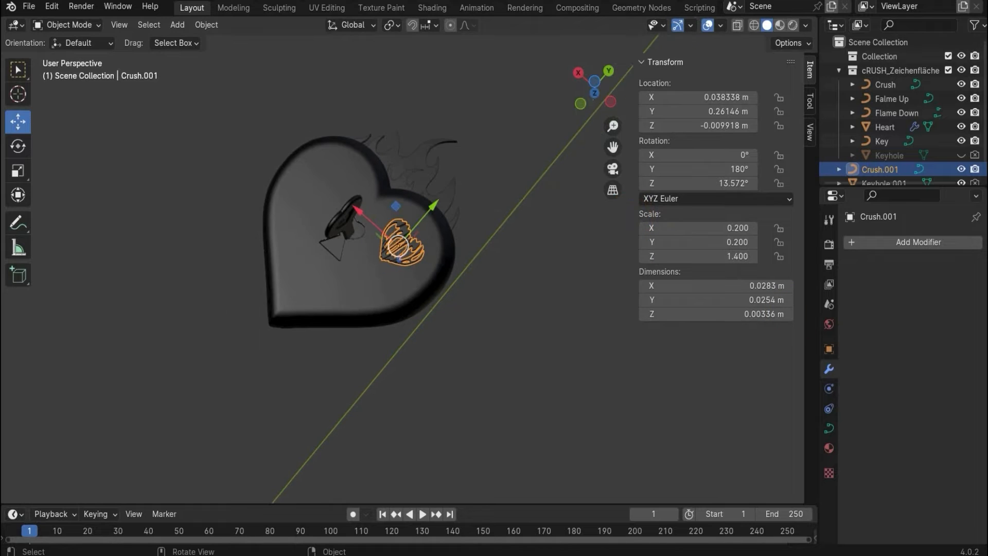
drag(595, 83, 576, 100)
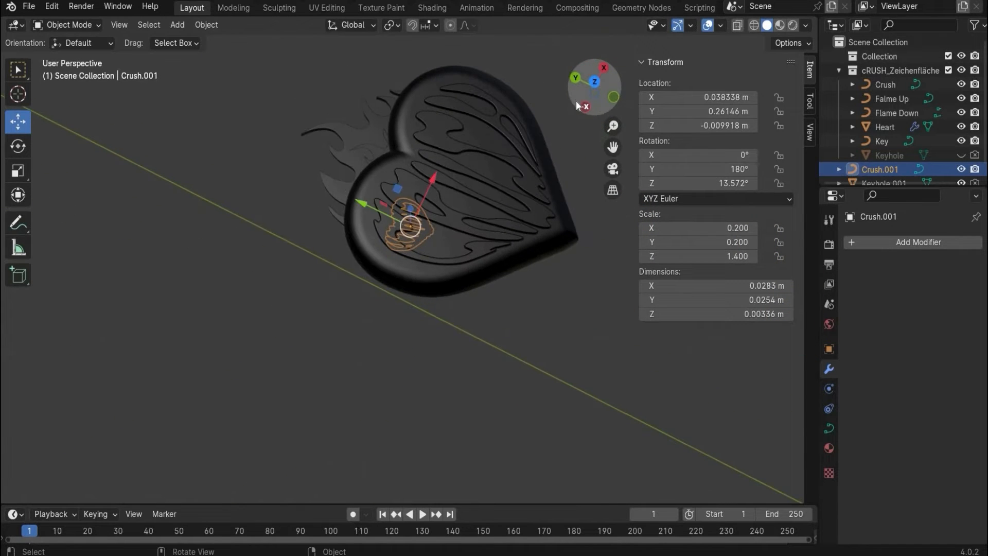
Add a torus scaled to 0.005 and place it at the notch between the heart's lobes in top view.
key(KP_7)
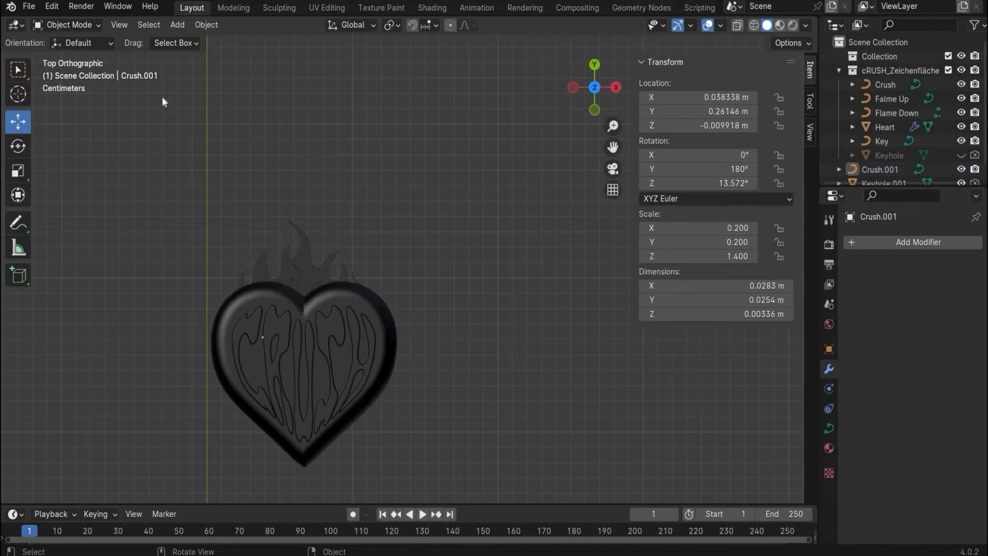
click(175, 24)
mouse_move(243, 42)
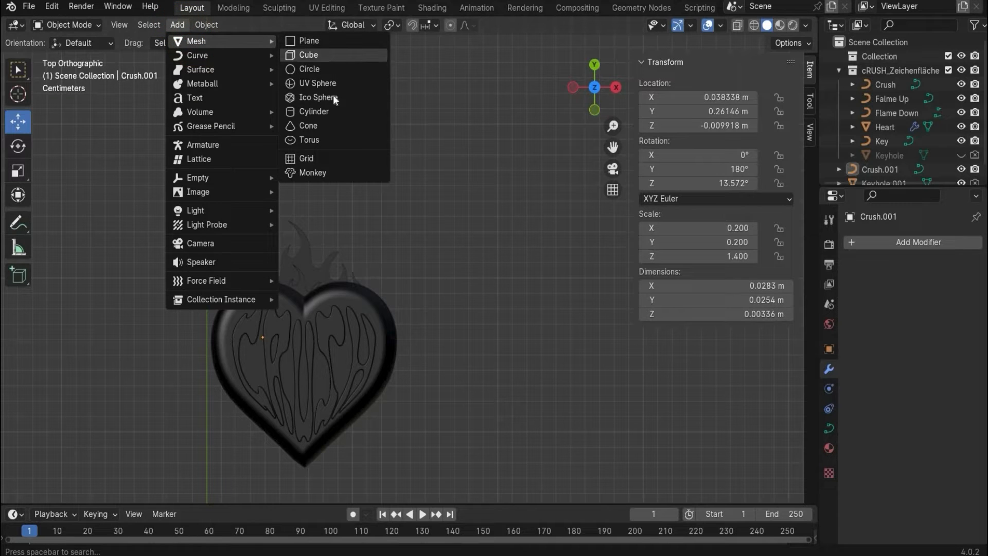
click(330, 134)
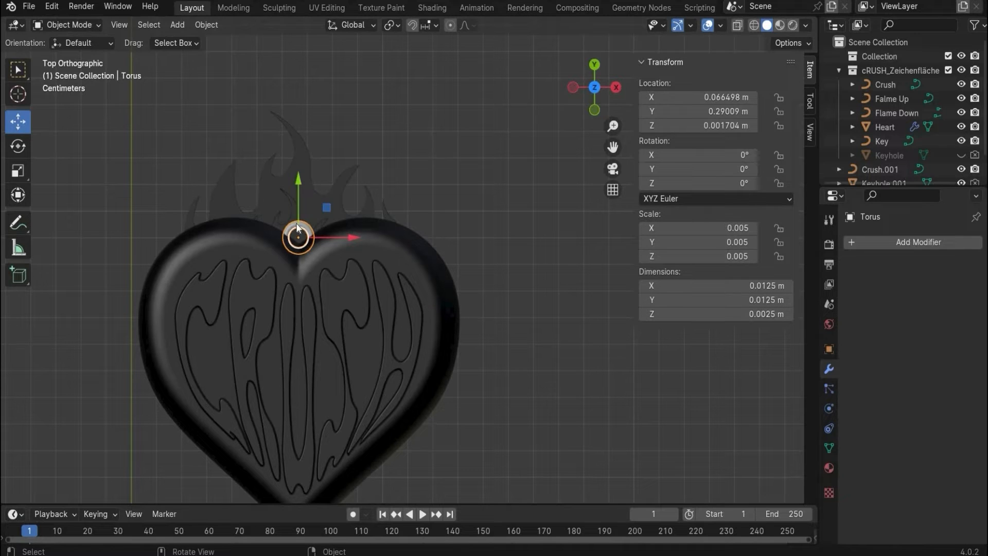
Paste a copy of the torus and move it up along Y to about 0.2967 m.
key(ctrl)
key(ctrl+v)
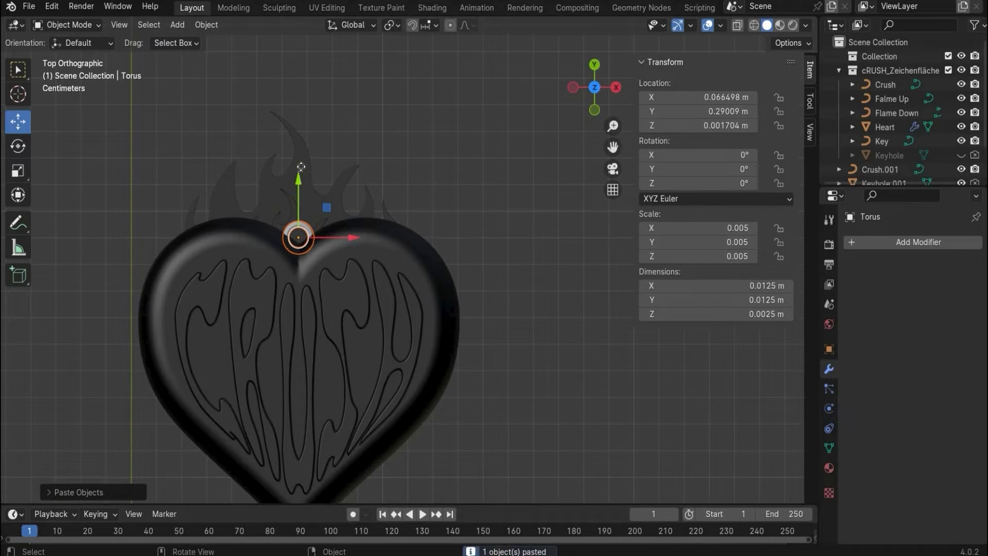
drag(301, 184, 300, 163)
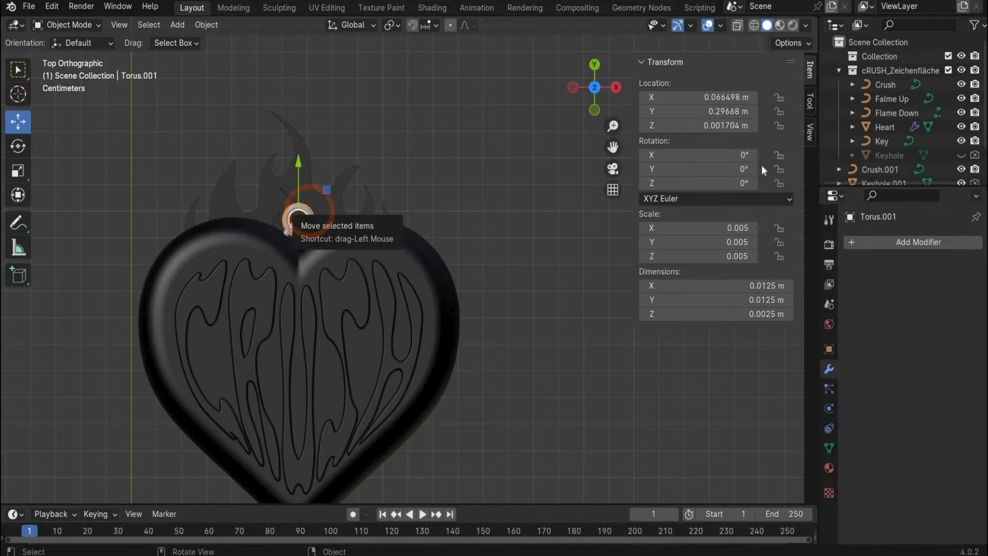
Set the torus copy's Y rotation to 90° and shift it along Y to about 0.2973 m.
click(731, 169)
text(90)
key(Return)
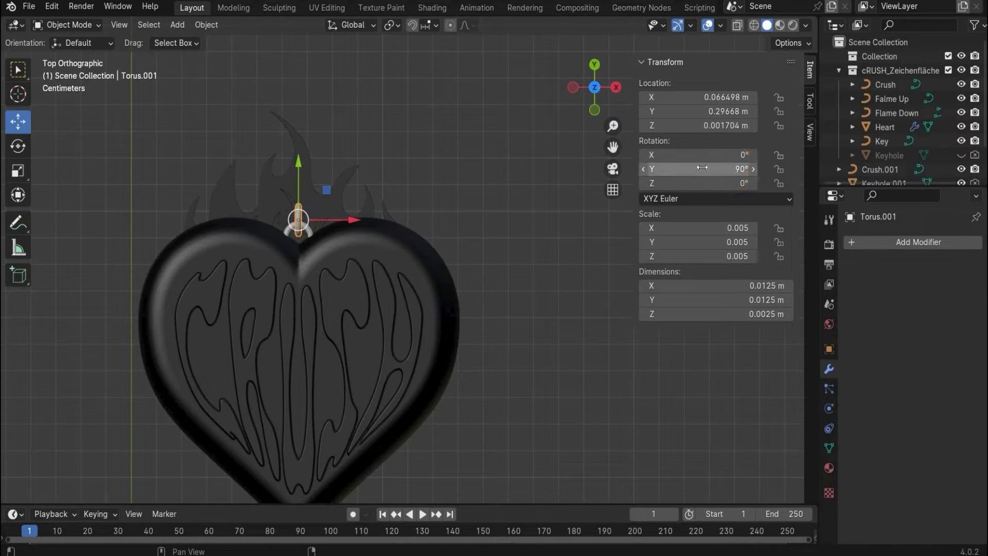
drag(301, 162, 300, 161)
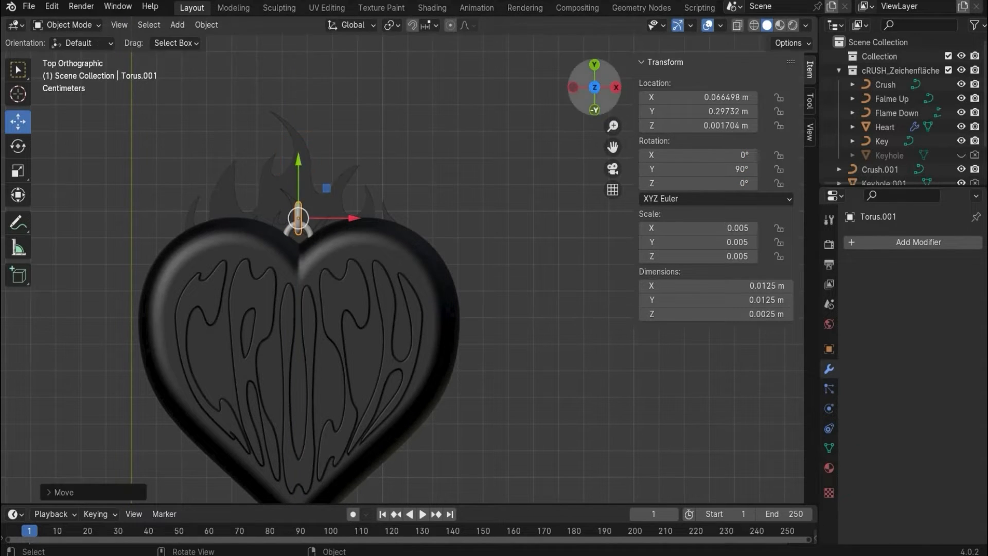
Move both rings along Z to about 0.0036 m to center them in the heart's thickness.
middle_drag(300, 162, 305, 252)
drag(601, 146, 618, 352)
scroll(615, 145, up, 1)
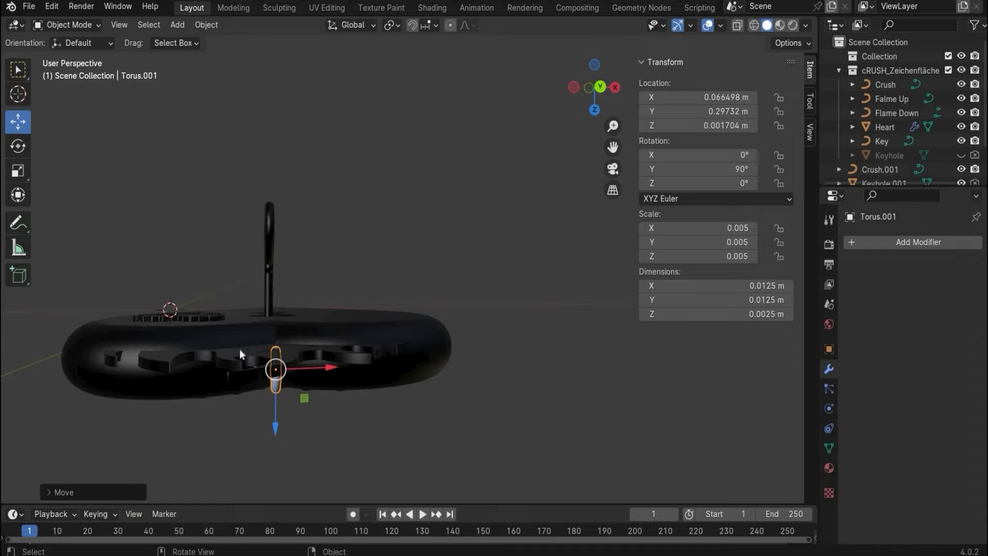
key(KP_7)
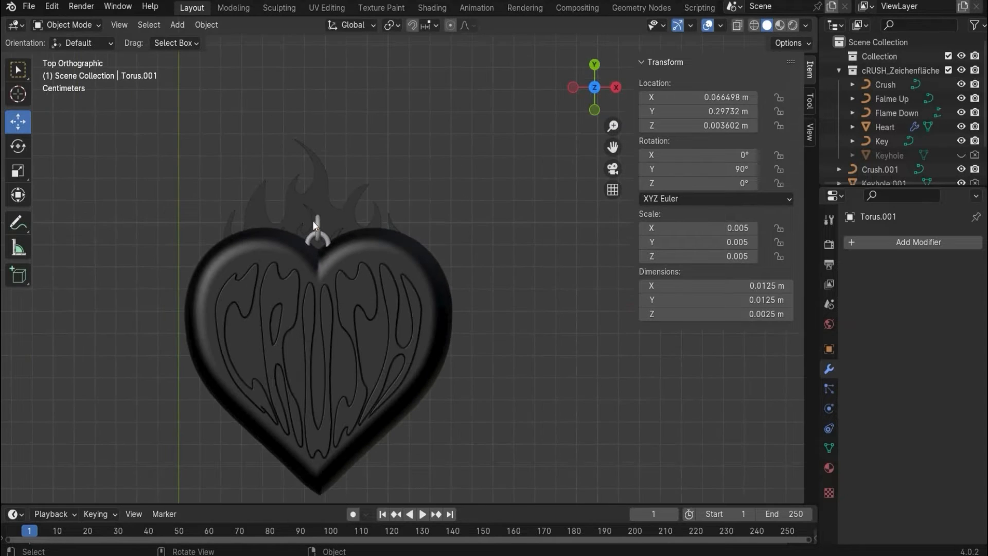
Join the two interlocking rings into one object and rename it Chain.
click(317, 225)
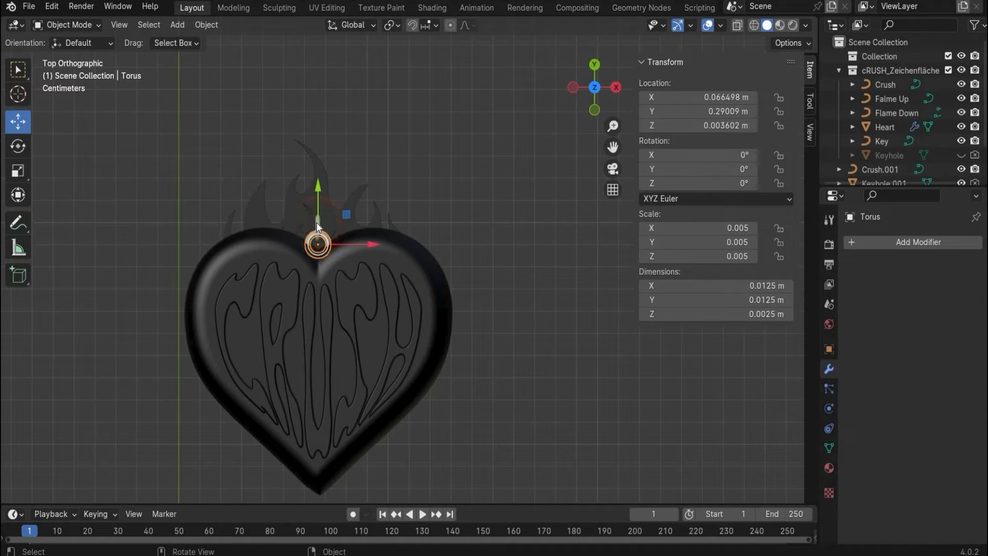
click(317, 227)
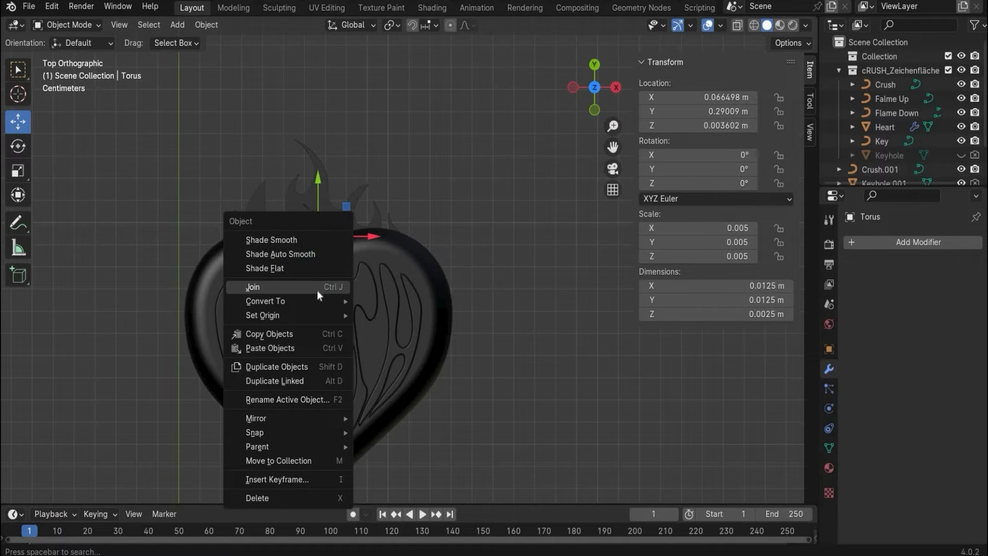
click(318, 291)
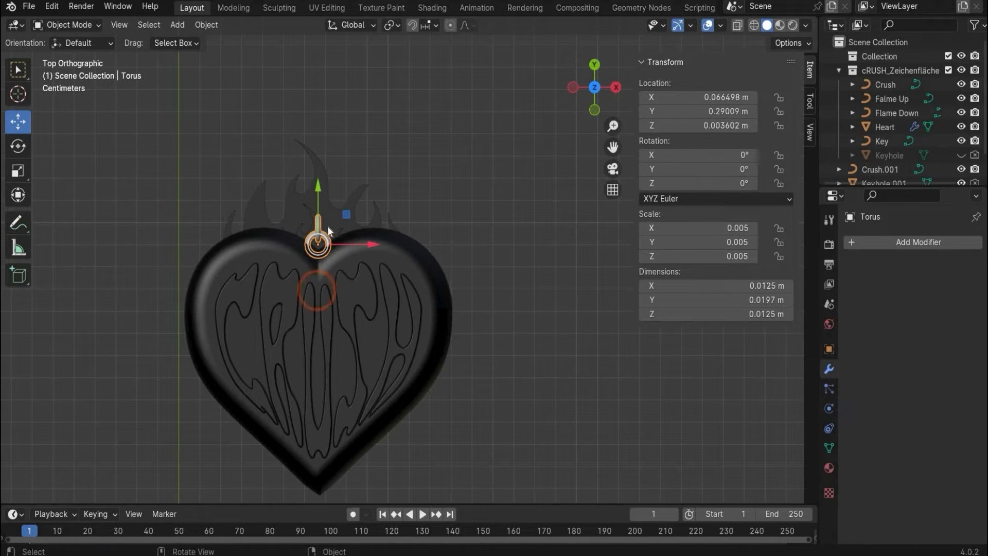
click(396, 241)
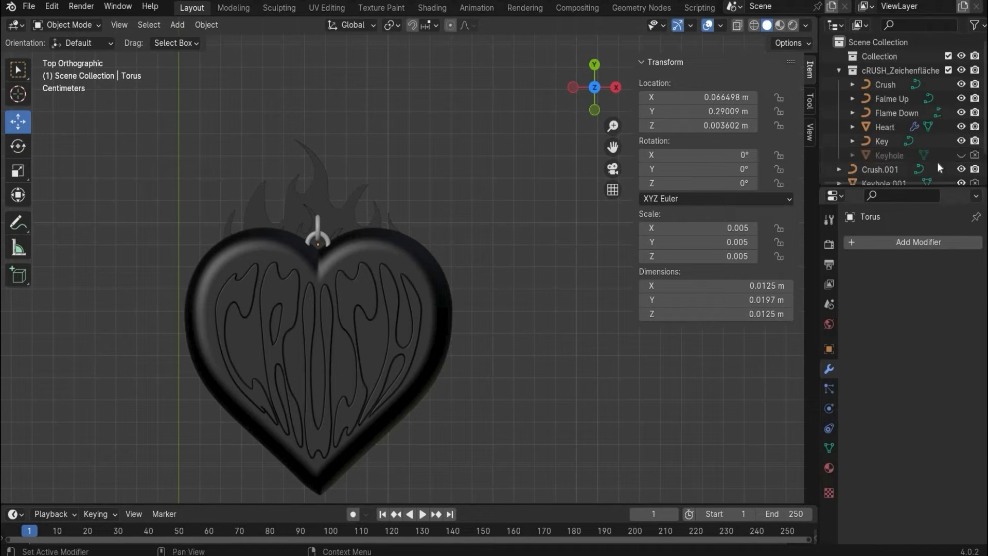
scroll(922, 168, down, 2)
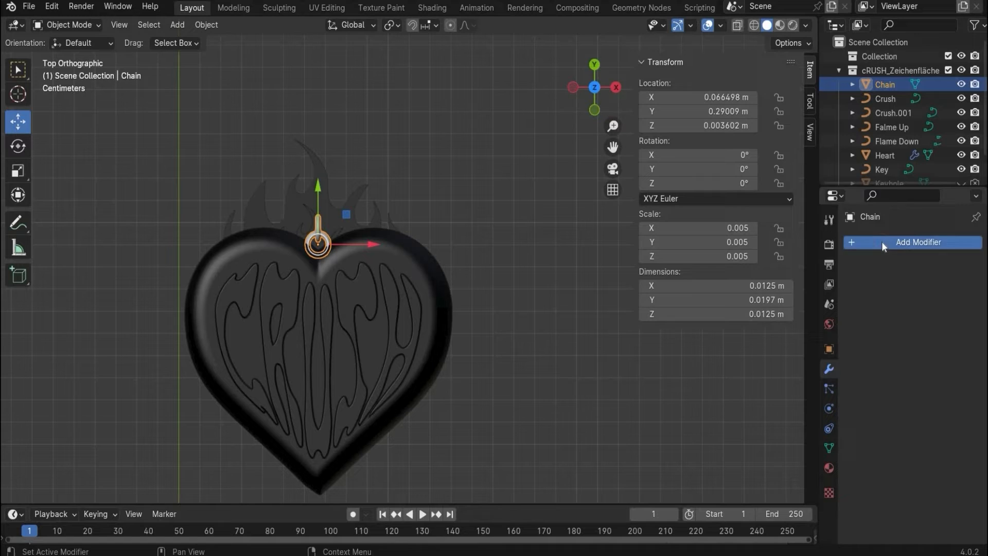
Add an Array modifier to the chain and set its relative X offset factor to 0.
click(882, 242)
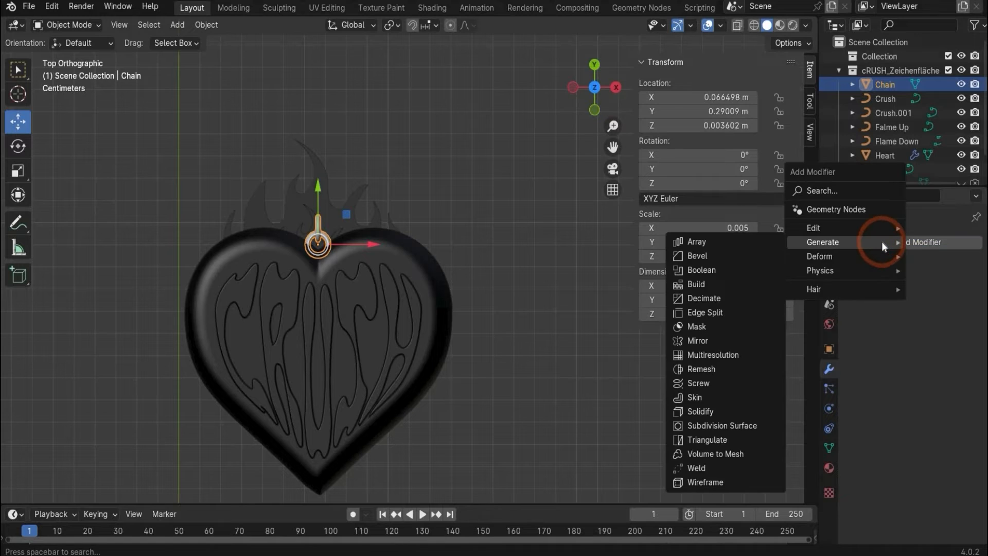
click(744, 241)
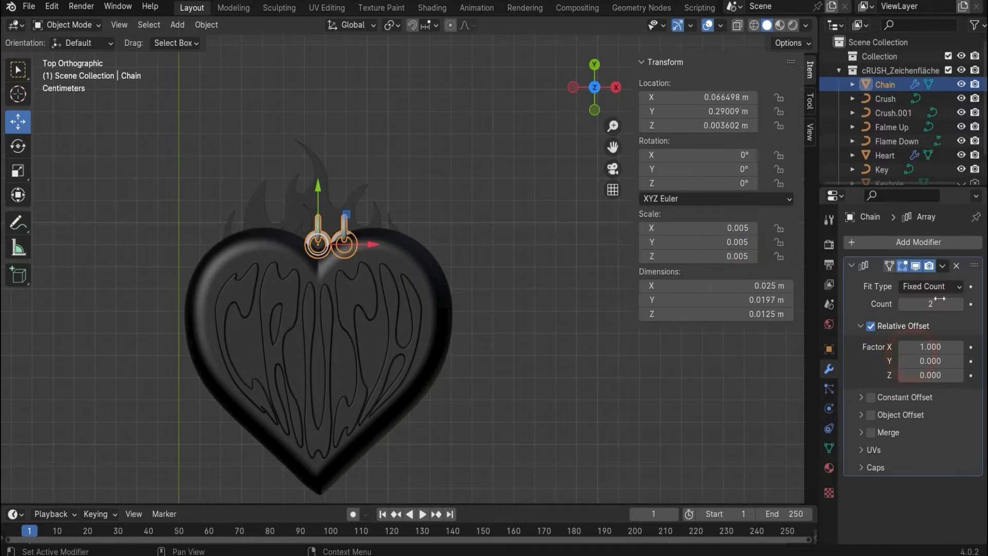
click(929, 346)
text(0)
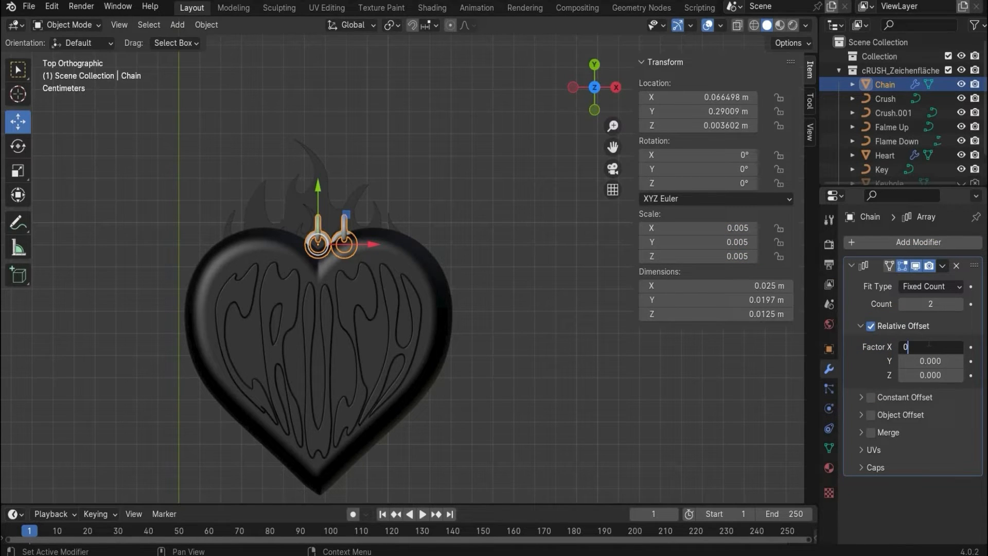
key(Return)
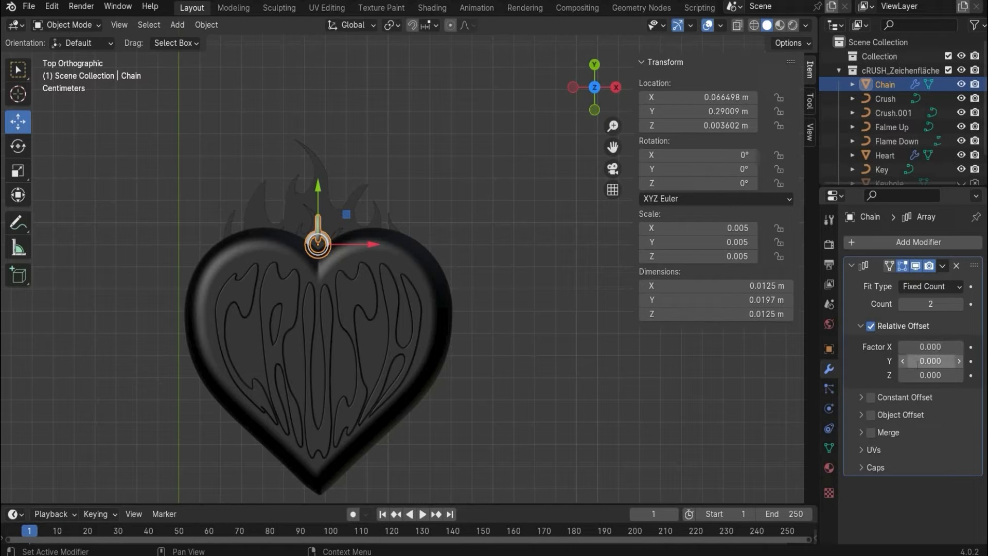
Set the array's relative Y offset factor to 0.7 so the repeated rings interlock.
click(919, 362)
text(1)
key(Return)
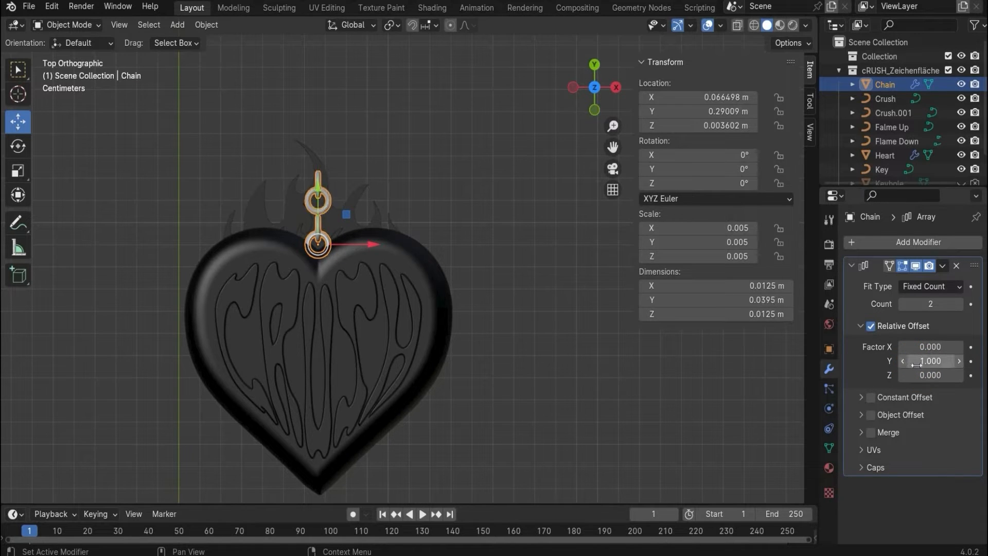
click(902, 361)
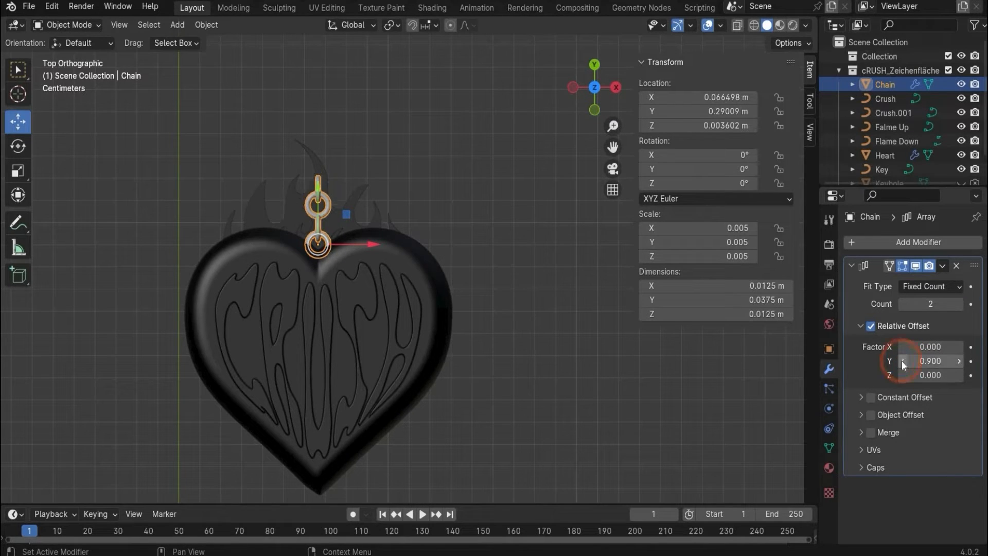
click(902, 360)
click(902, 361)
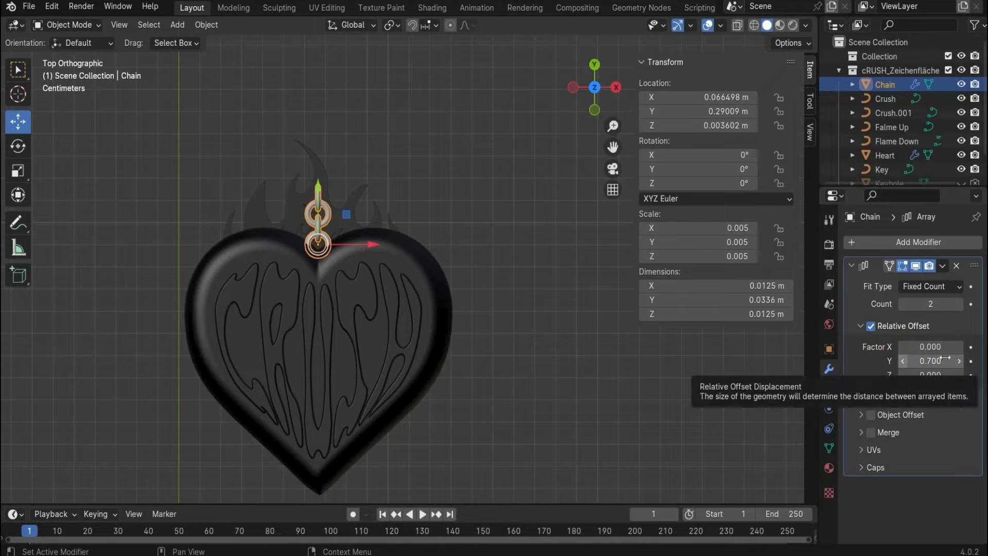
Raise the array count to about 77 to extend the chain far above the heart, and deselect the chain.
mouse_move(931, 305)
mouse_down()
mouse_move(958, 305)
mouse_move(911, 304)
mouse_up()
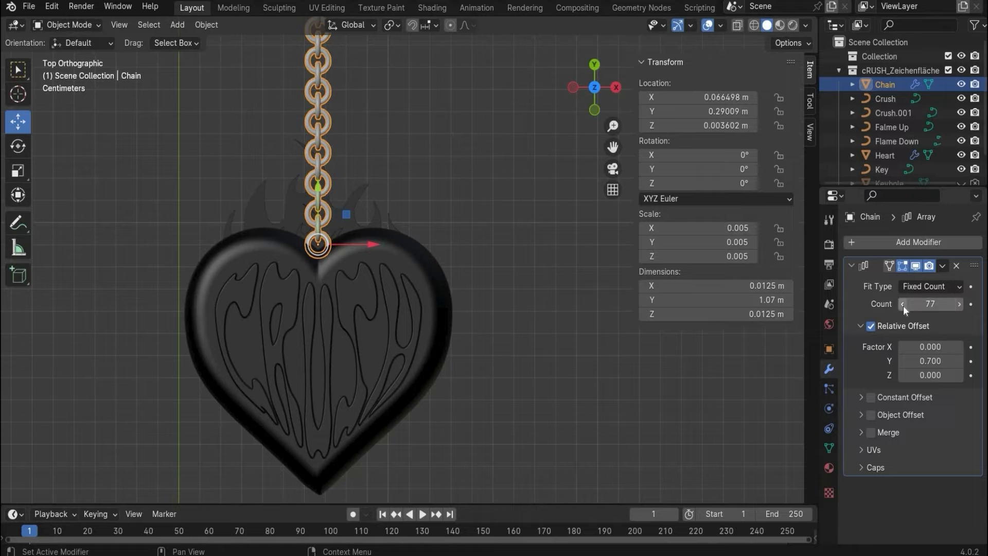
click(904, 305)
click(446, 140)
scroll(572, 103, down, 3)
mouse_move(594, 88)
mouse_down()
mouse_move(573, 210)
mouse_move(623, 332)
mouse_move(615, 281)
mouse_move(553, 134)
mouse_move(525, 123)
mouse_move(600, 85)
mouse_move(585, 83)
mouse_up()
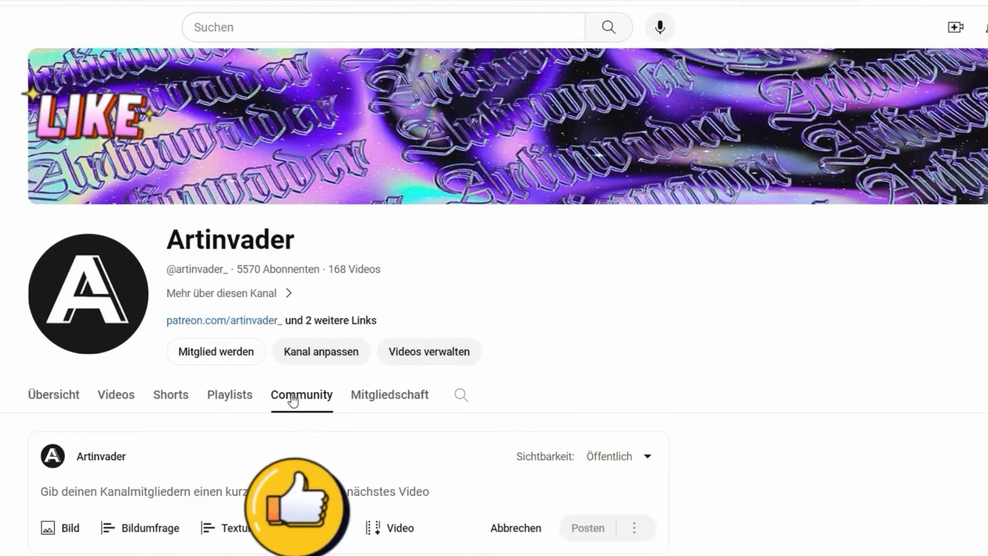
Switch to the YouTube channel page in the browser and look through its Community posts down to the render poll.
scroll(619, 300, down, 6)
scroll(525, 240, down, 6)
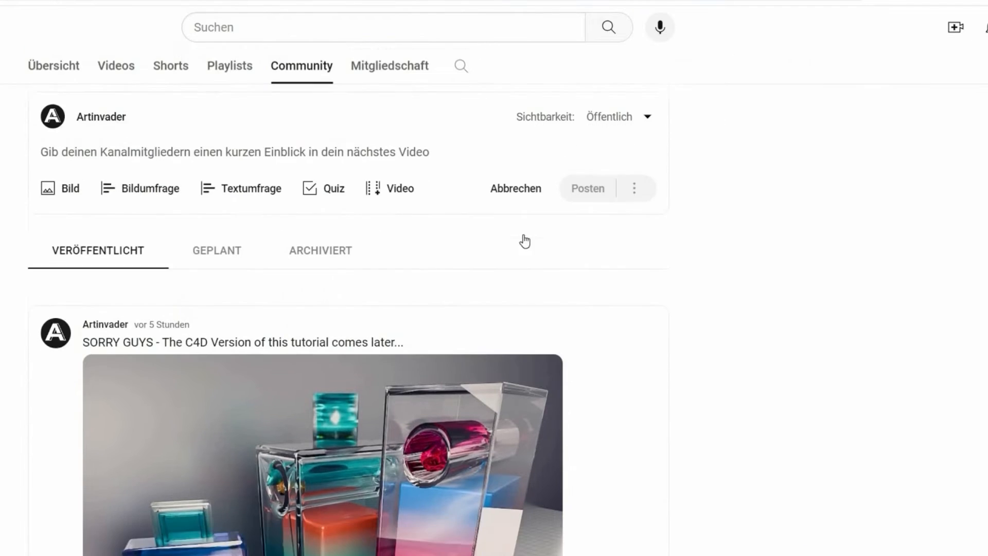
scroll(525, 239, up, 3)
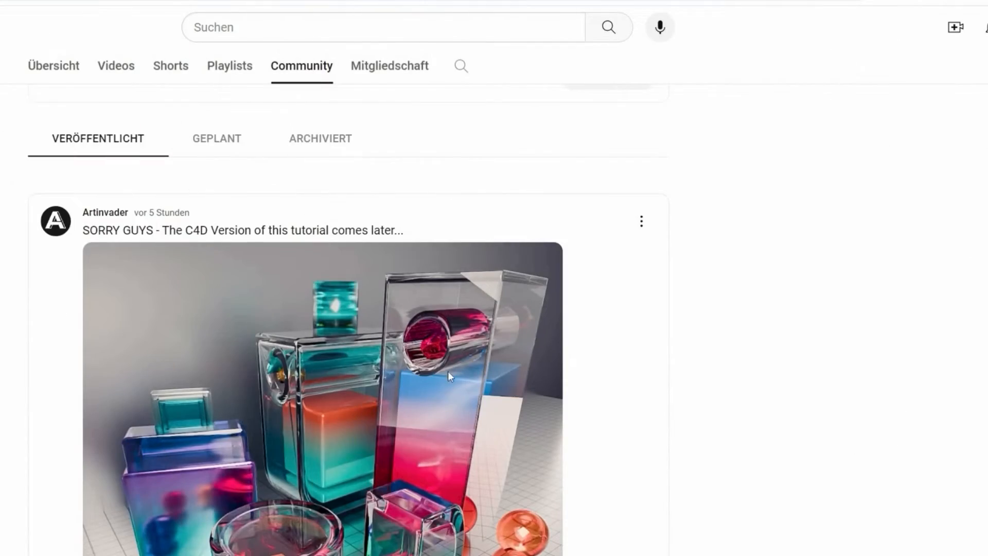
scroll(447, 372, down, 7)
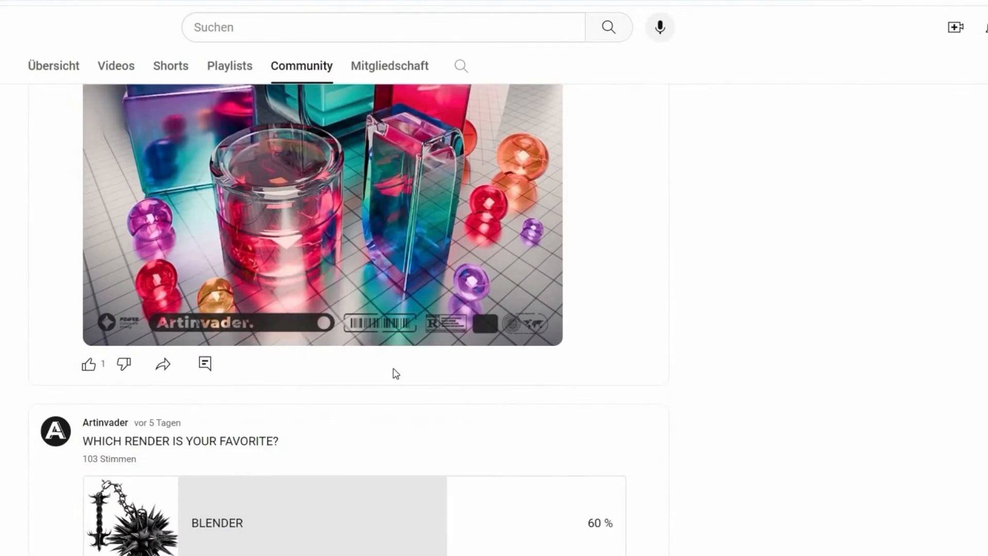
scroll(530, 364, down, 2)
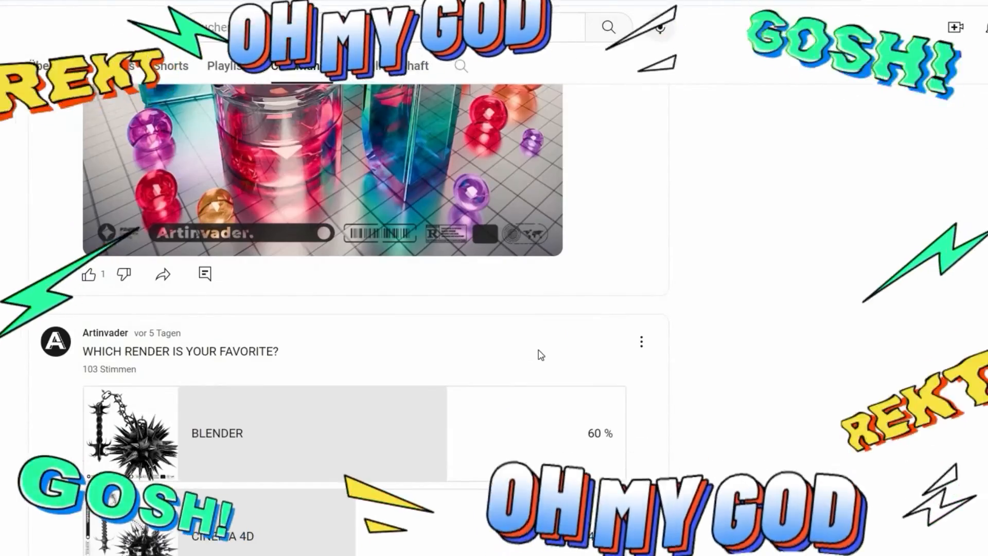
scroll(539, 353, down, 3)
scroll(431, 306, down, 1)
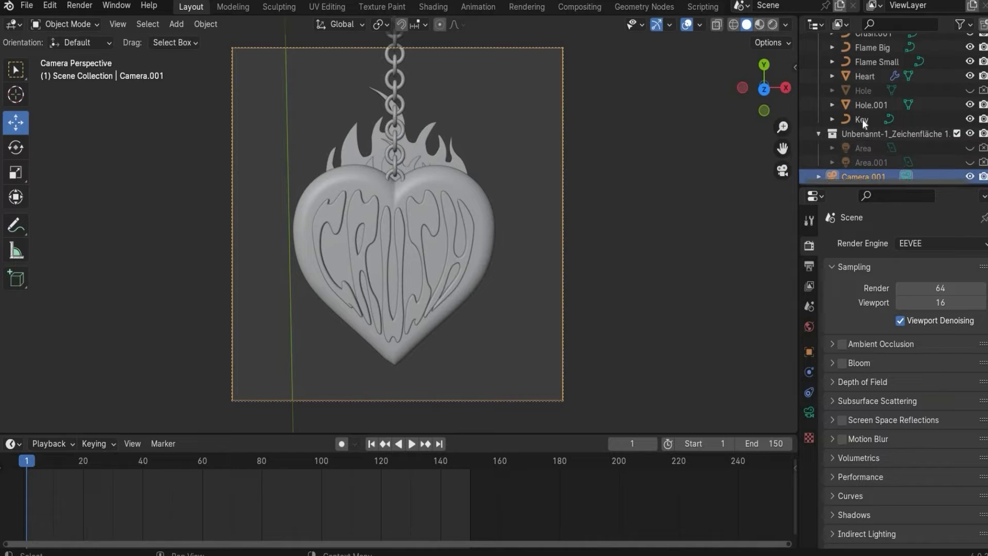
Back in Blender, inspect the selected camera's transform values and the scene's output format settings.
scroll(854, 169, down, 1)
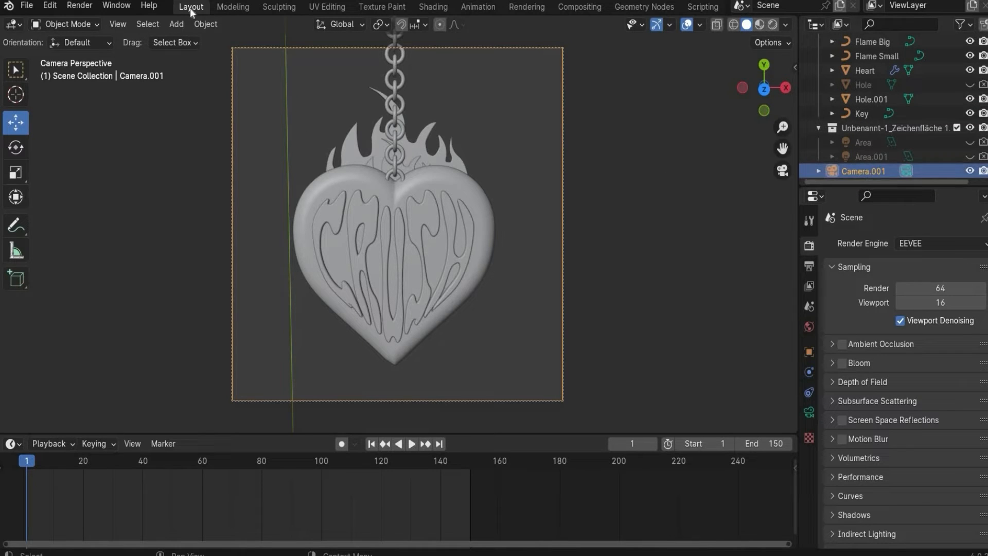
click(149, 24)
mouse_move(176, 24)
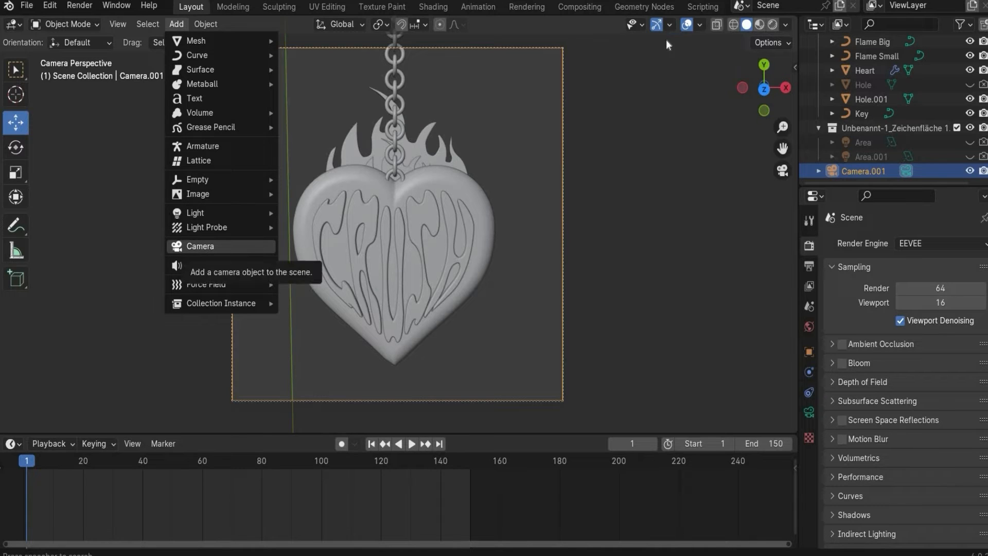
drag(799, 66, 744, 79)
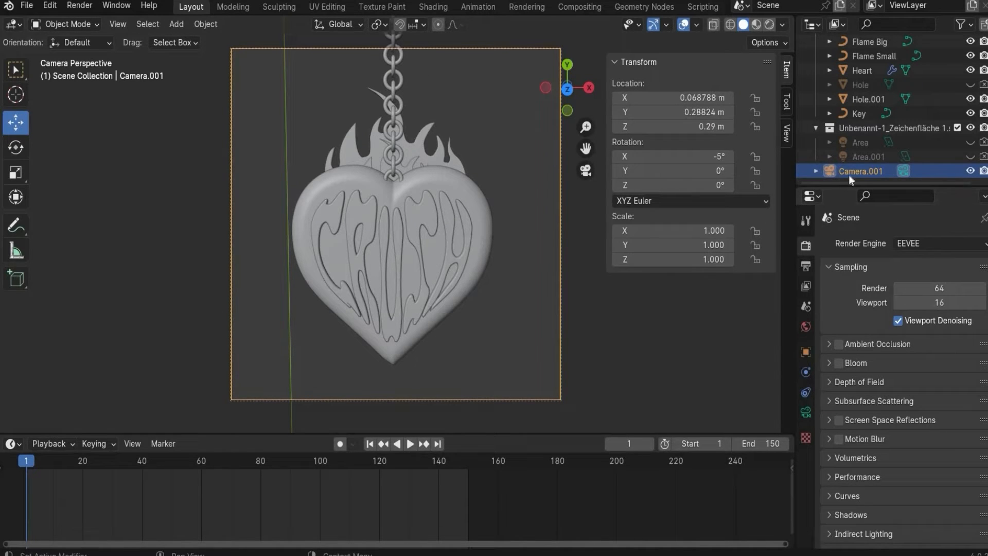
click(808, 245)
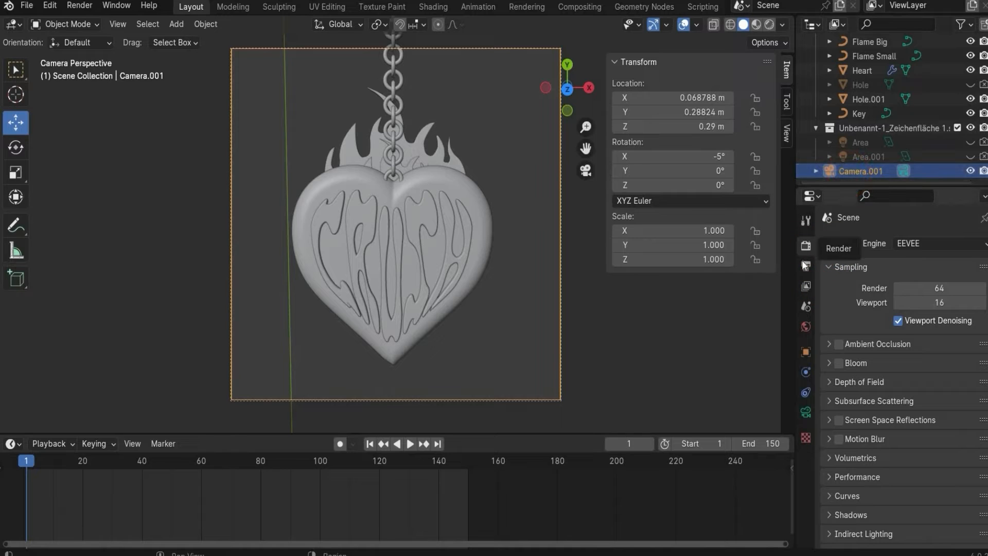
click(806, 265)
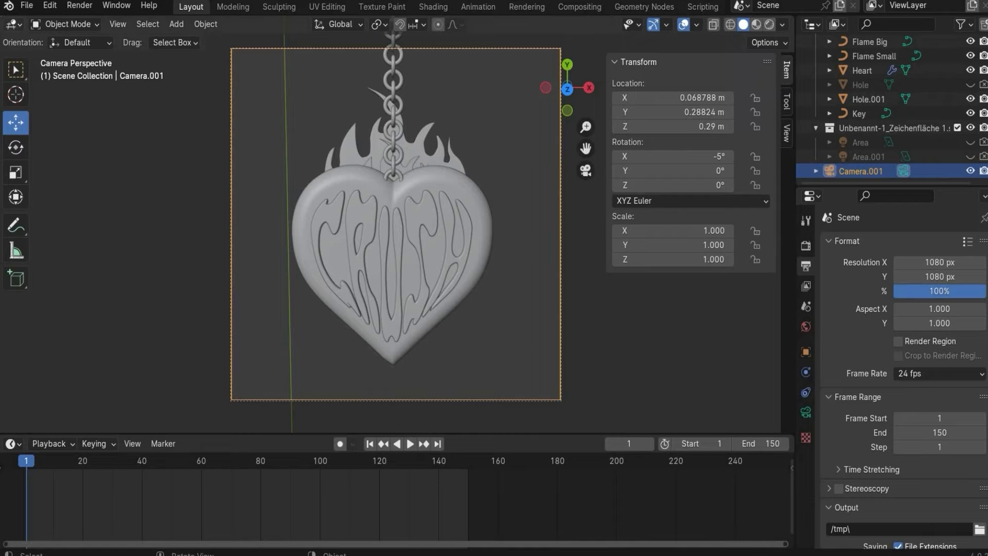
Split the 3D viewport side by side, turn the second area into a Shader Editor and hide the viewport's sidebar.
drag(2, 21, 372, 57)
key(n)
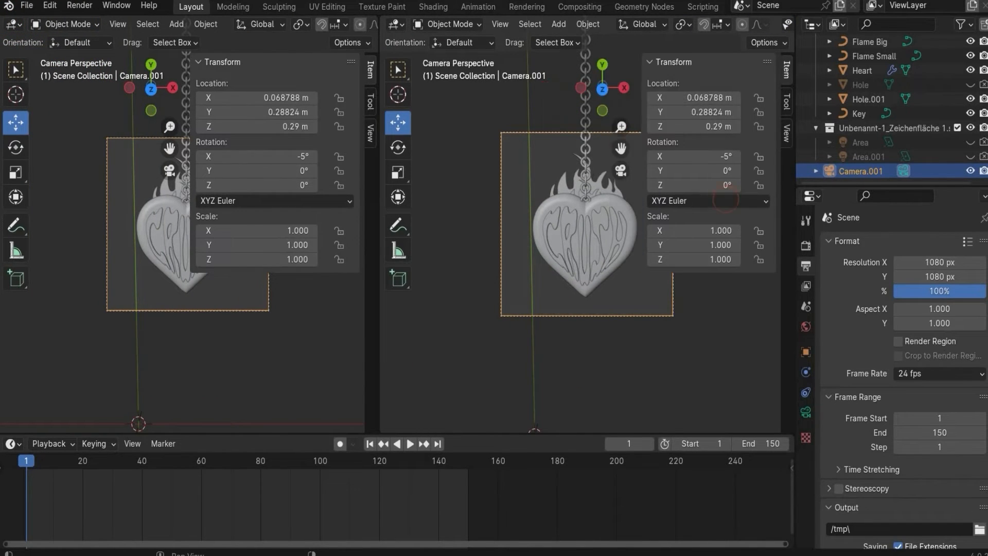
click(397, 24)
click(442, 153)
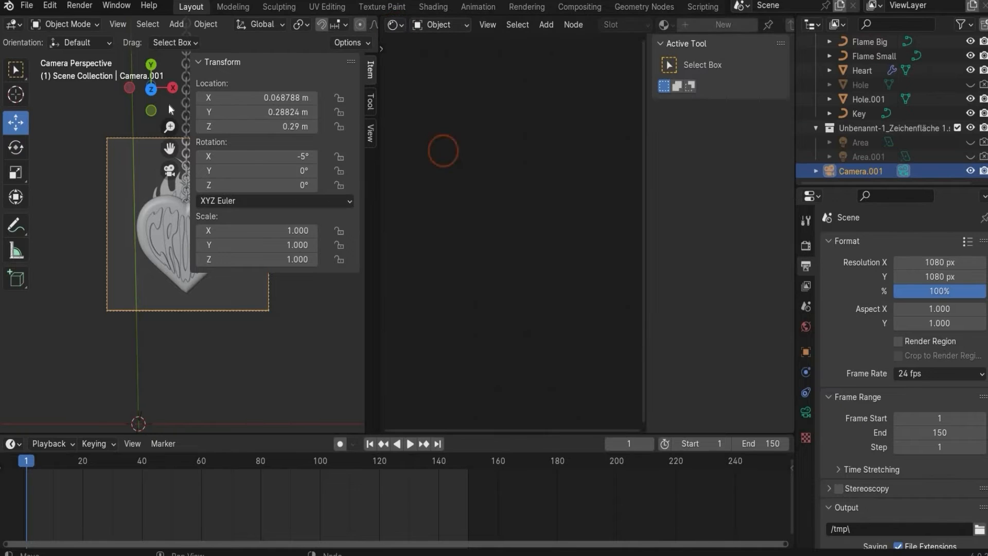
key(n)
drag(377, 149, 598, 150)
Switch the 3D viewport to rendered shading, collapse the Shader Editor's sidebar and balance the widths of the two areas.
click(575, 25)
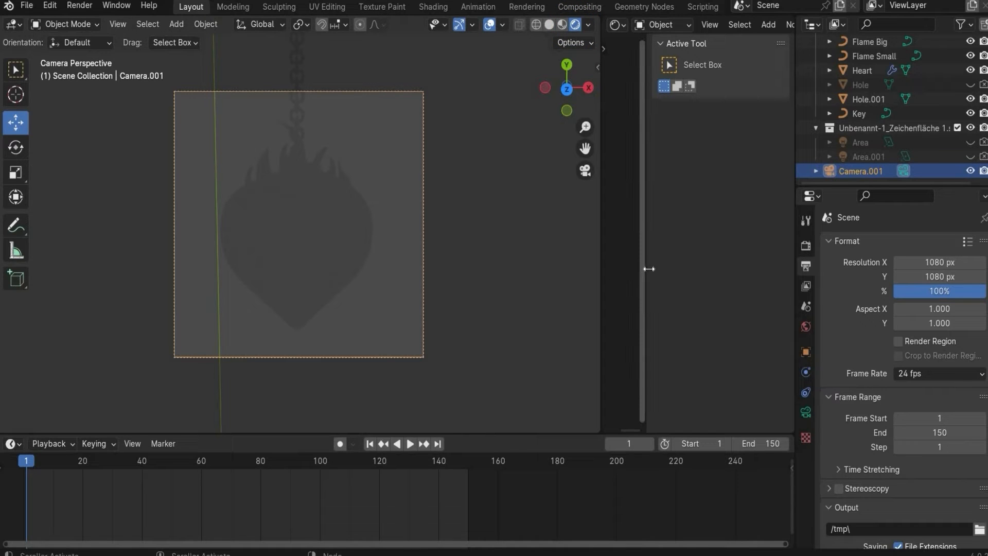
drag(644, 270, 731, 301)
drag(600, 304, 328, 293)
drag(443, 292, 446, 292)
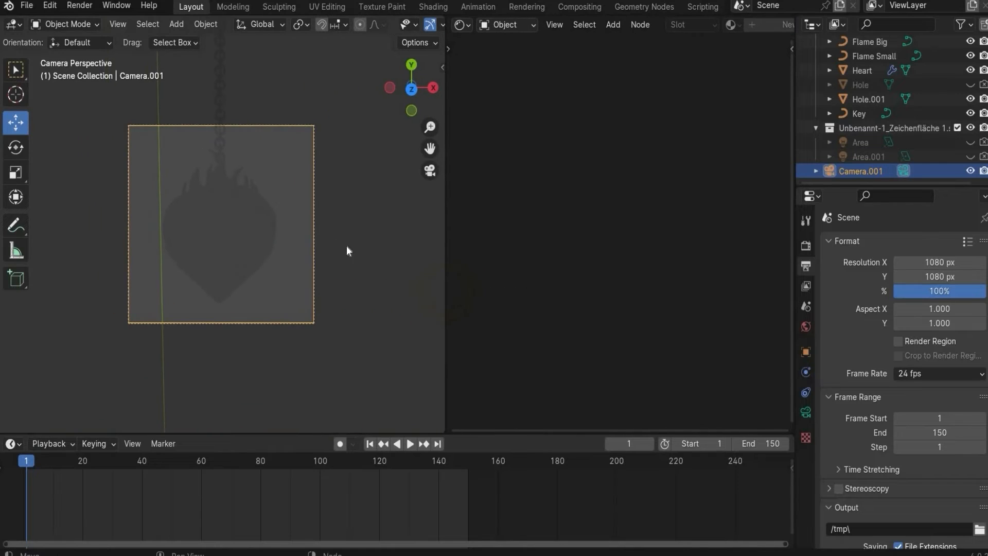
Switch the Shader Editor from object to World shading to show the environment nodes.
click(514, 22)
click(515, 76)
middle_drag(614, 286, 686, 215)
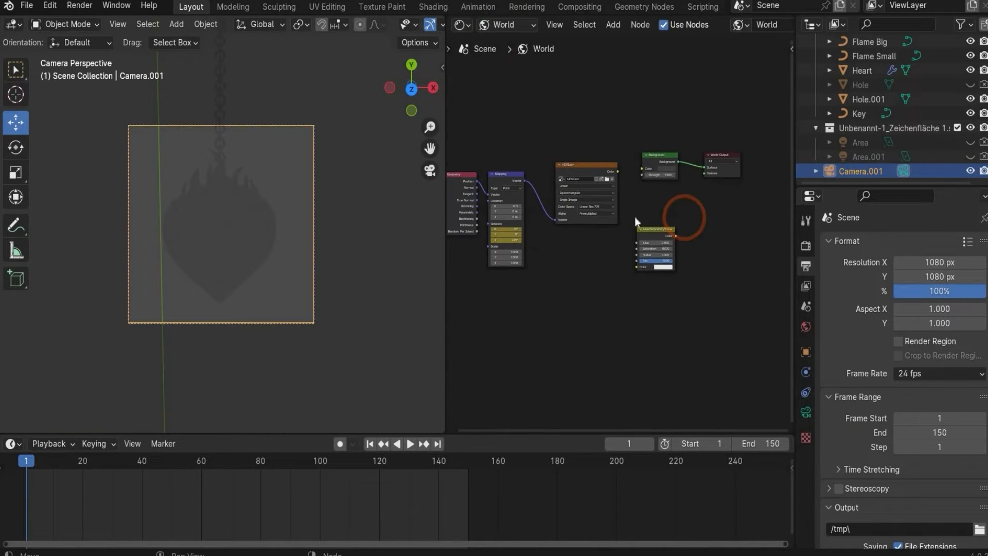
Connect the HDRI.exr environment texture's Color output to the Background node's Color input.
scroll(582, 267, up, 3)
scroll(583, 267, up, 1)
middle_drag(582, 267, 597, 362)
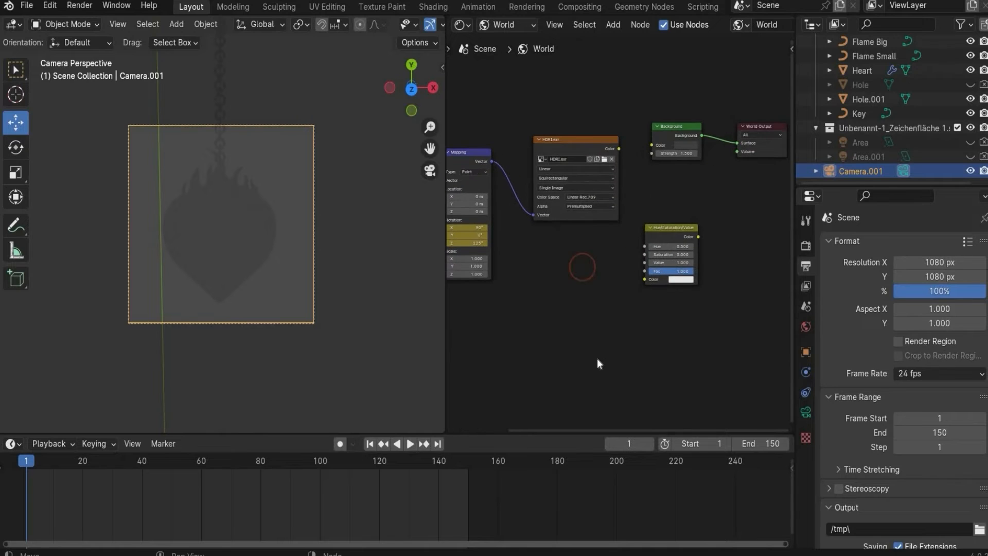
scroll(675, 291, up, 3)
middle_drag(688, 303, 591, 301)
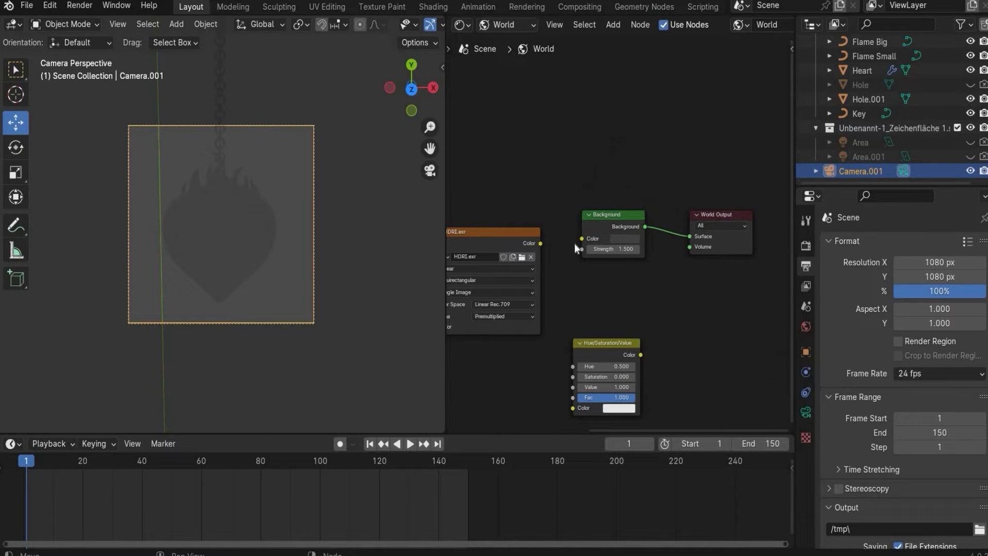
middle_drag(524, 192, 594, 108)
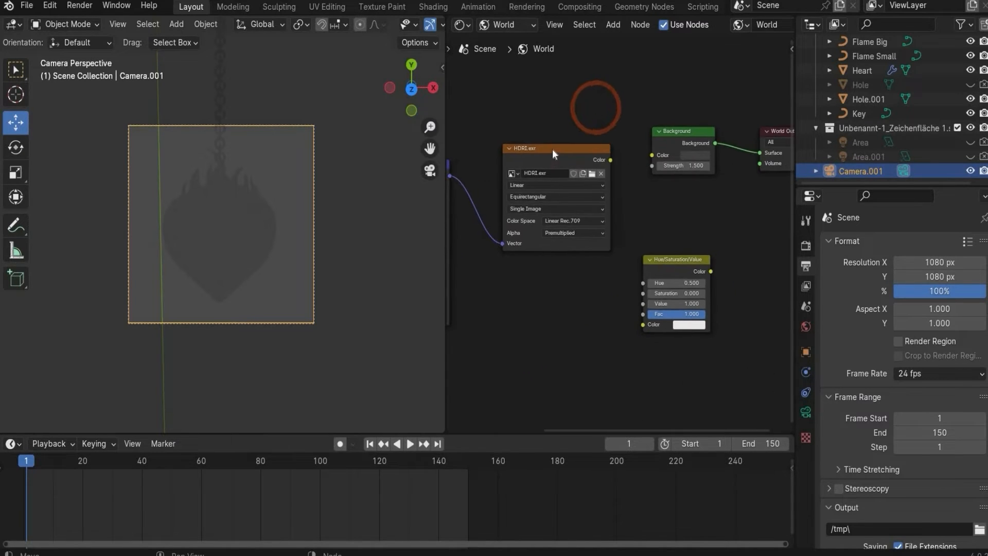
drag(610, 160, 654, 156)
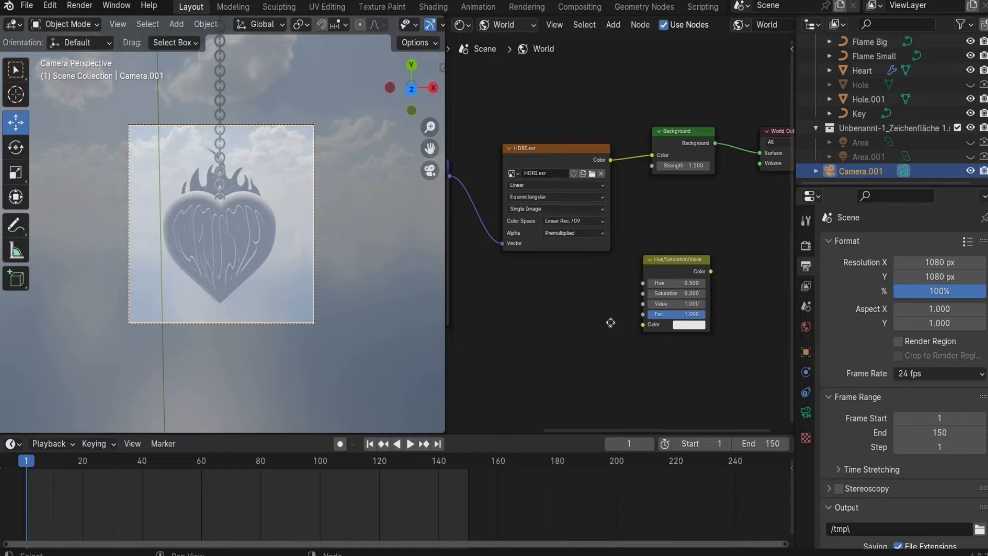
Try shifting the environment Mapping node's Y location to -0.3 m, and undo the change.
middle_drag(611, 323, 759, 205)
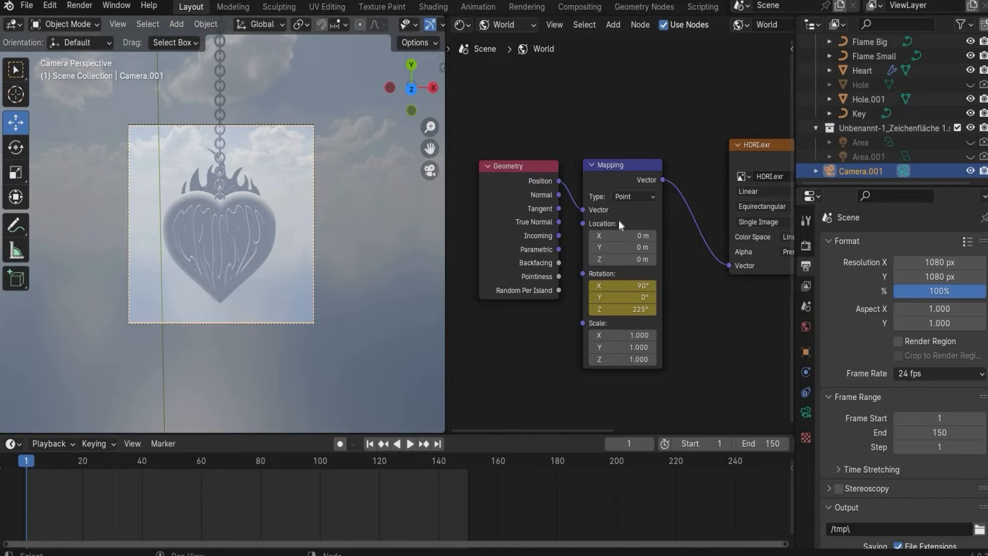
mouse_move(618, 243)
mouse_down()
mouse_move(634, 242)
mouse_move(618, 243)
mouse_up()
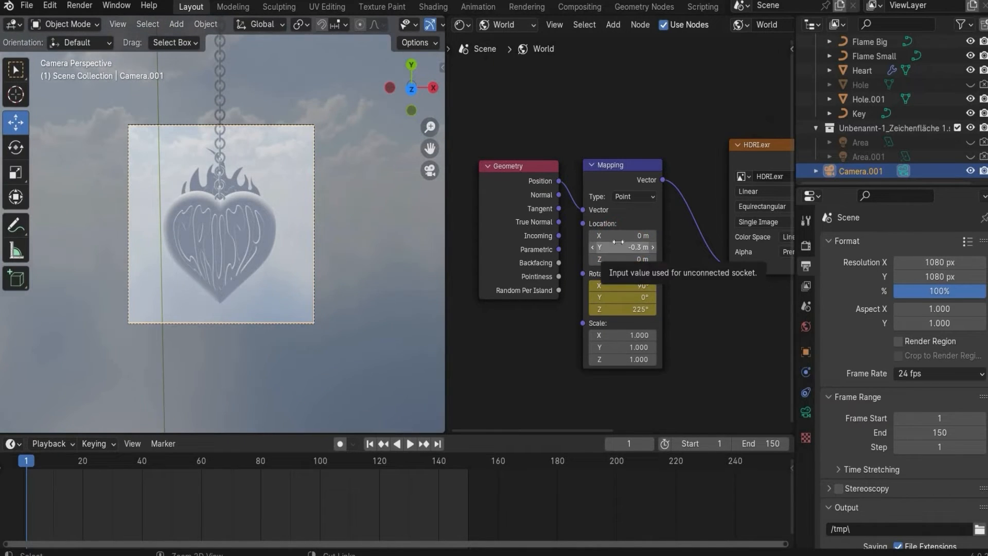
key(ctrl+z)
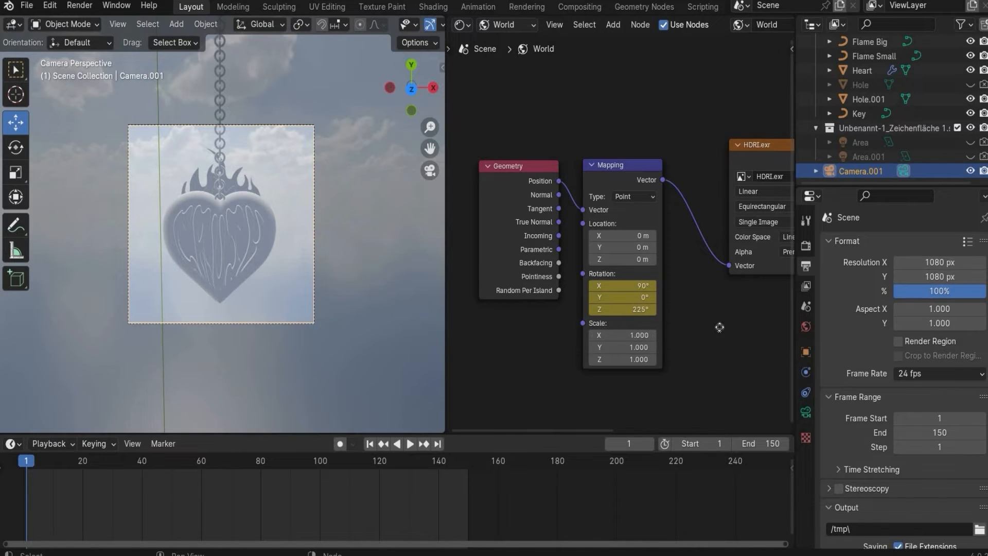
Insert the Hue/Saturation/Value node with zero saturation between the HDRI.exr texture and the Background node to desaturate the environment.
middle_drag(612, 296, 582, 288)
scroll(607, 295, down, 3)
middle_drag(674, 335, 569, 368)
scroll(623, 286, up, 3)
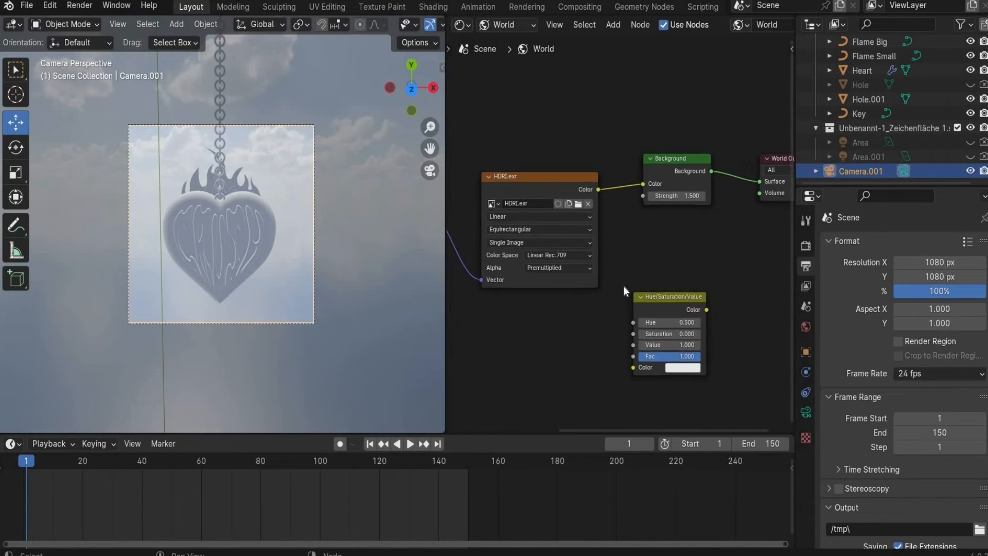
drag(543, 170, 526, 173)
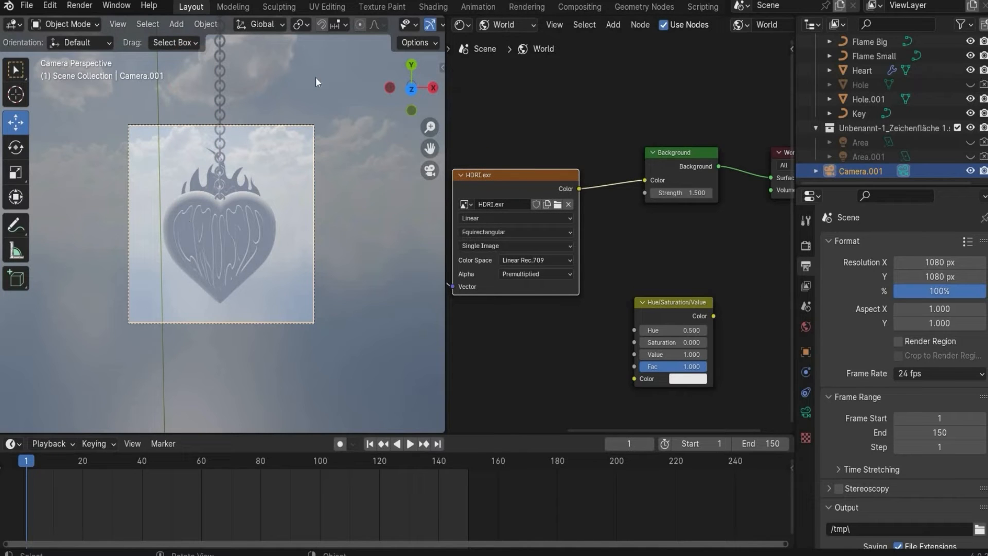
scroll(184, 134, up, 3)
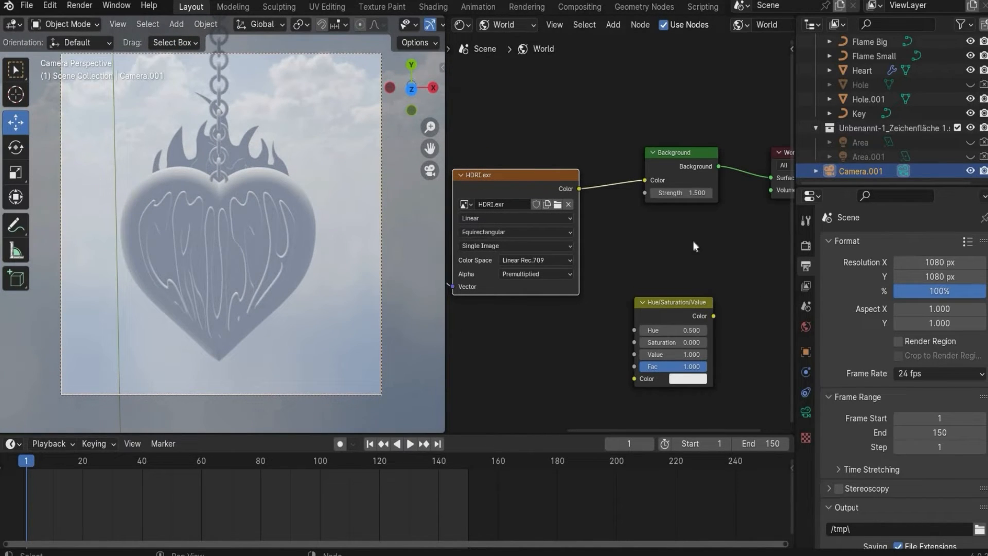
drag(686, 316, 637, 157)
click(690, 307)
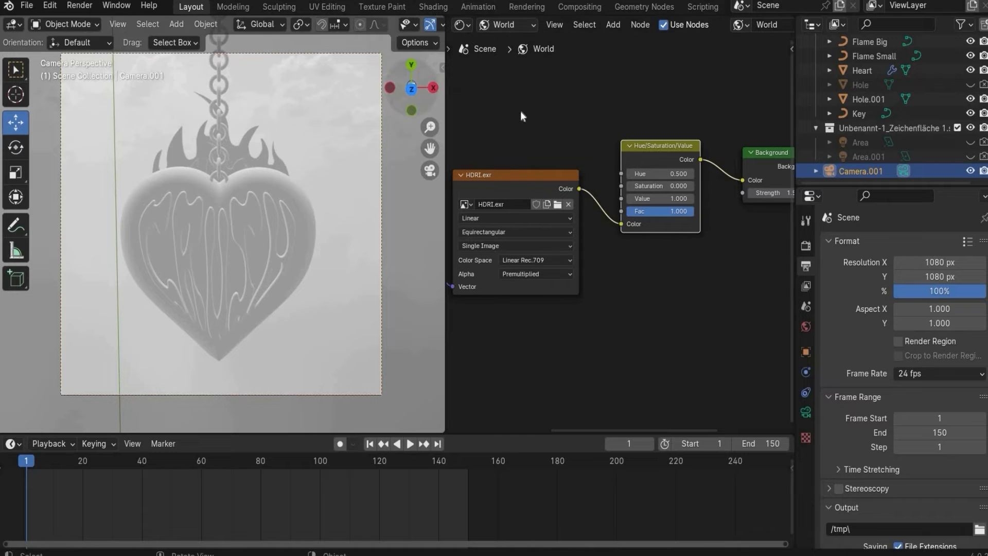
Switch the Shader Editor from World back to Object shading.
click(510, 24)
click(520, 57)
click(641, 227)
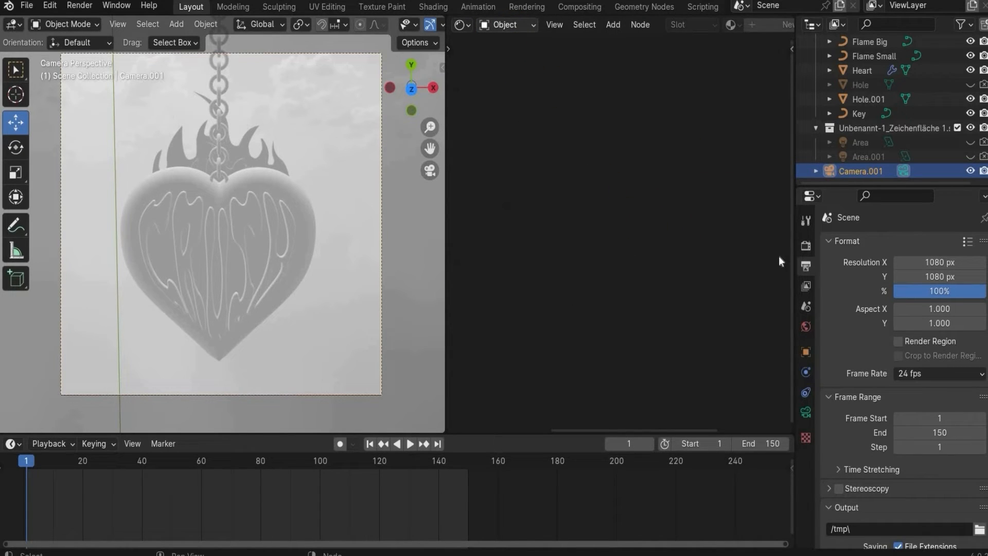
Assign the existing Chain material to the Chain object and adjust the width of the node editor area.
scroll(895, 76, up, 5)
click(854, 70)
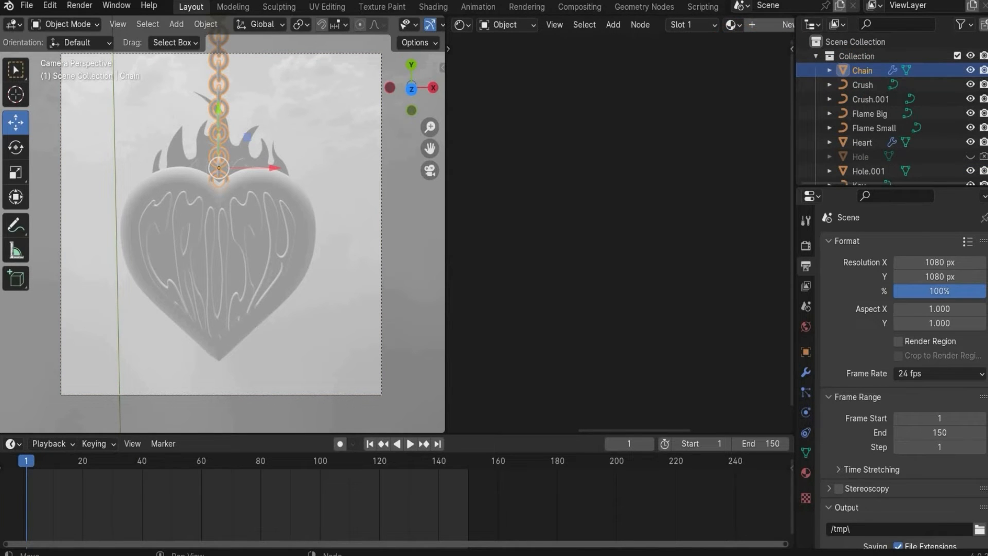
click(731, 24)
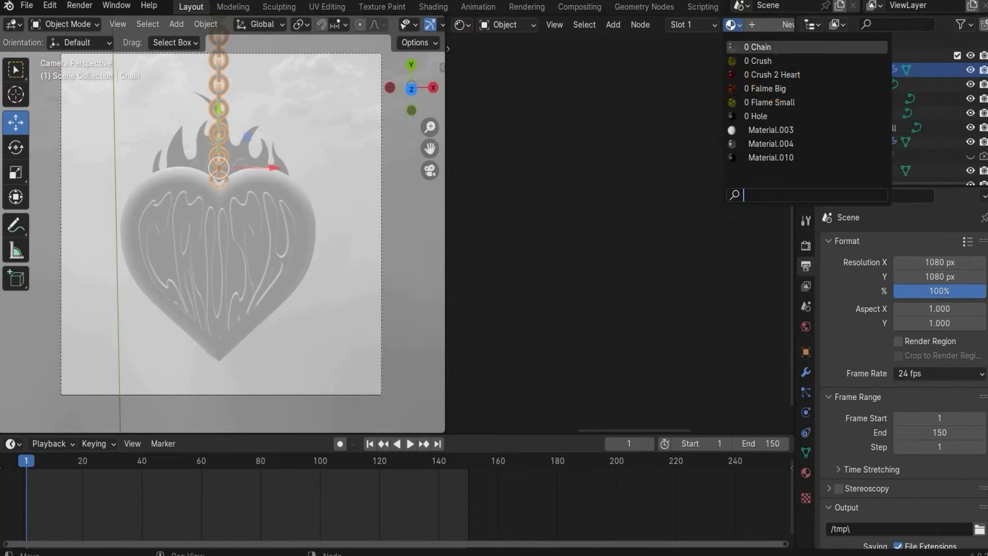
click(774, 49)
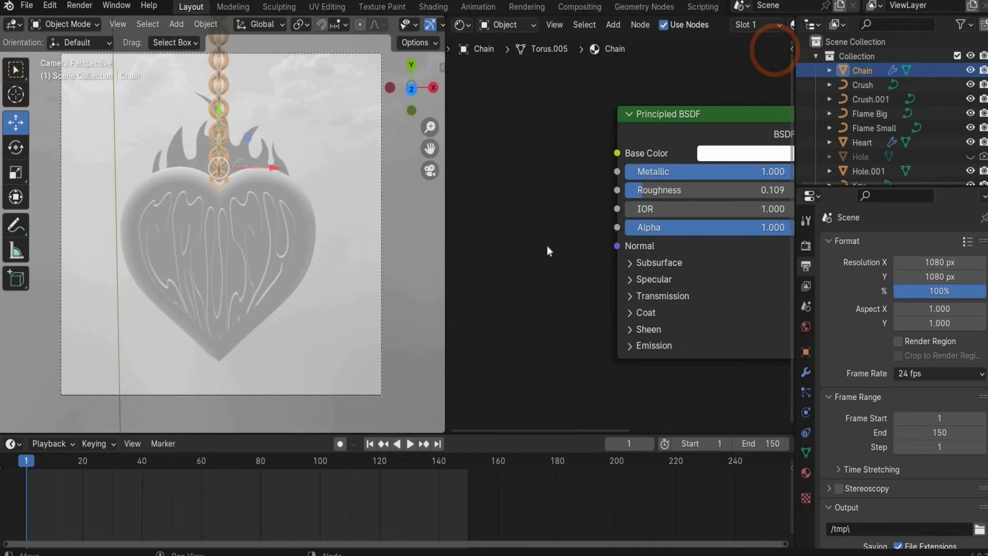
scroll(545, 258, down, 3)
middle_drag(468, 298, 402, 332)
middle_drag(534, 183, 504, 195)
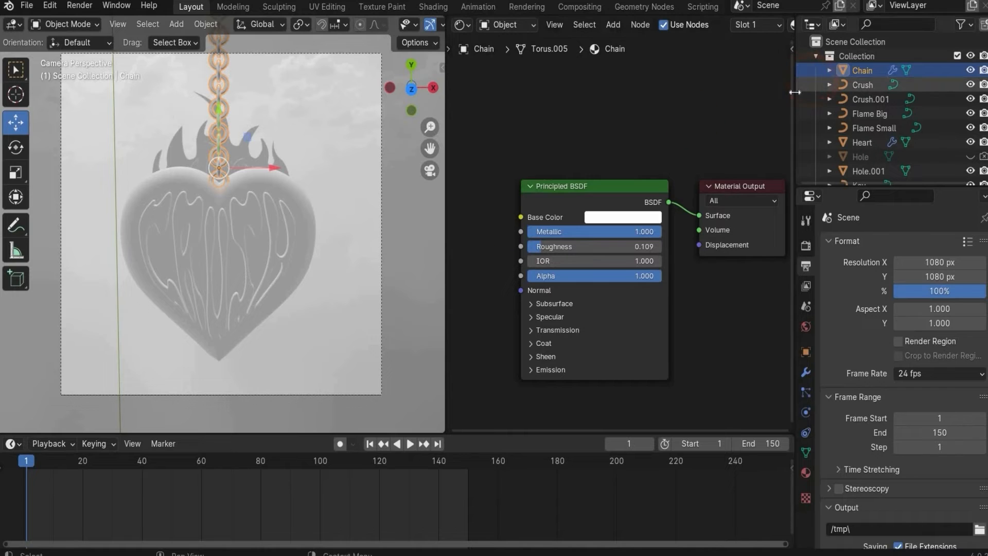
drag(793, 87, 914, 87)
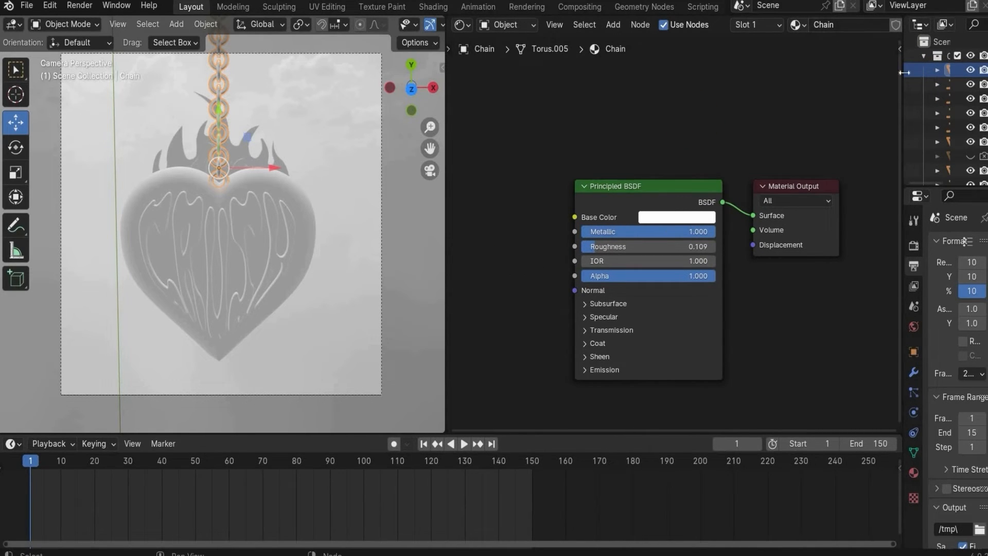
drag(902, 131, 774, 135)
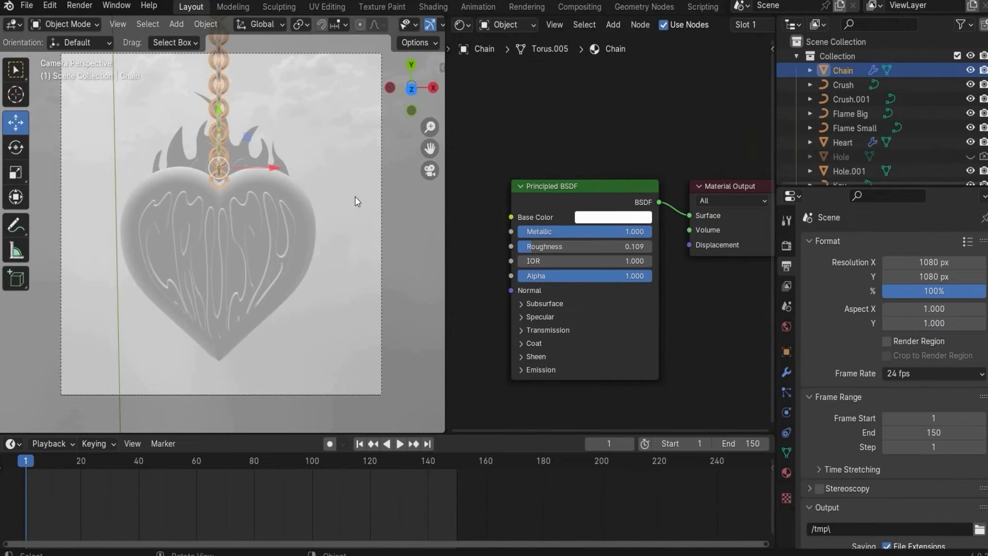
Assign the existing yellow Crush material to the Crush lettering, undoing any newly created material.
click(839, 87)
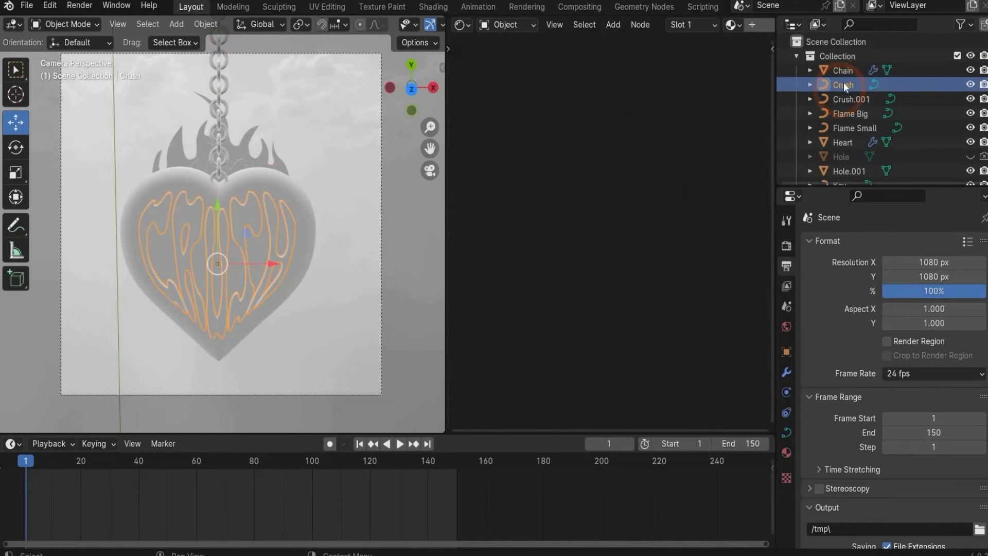
drag(773, 125, 826, 124)
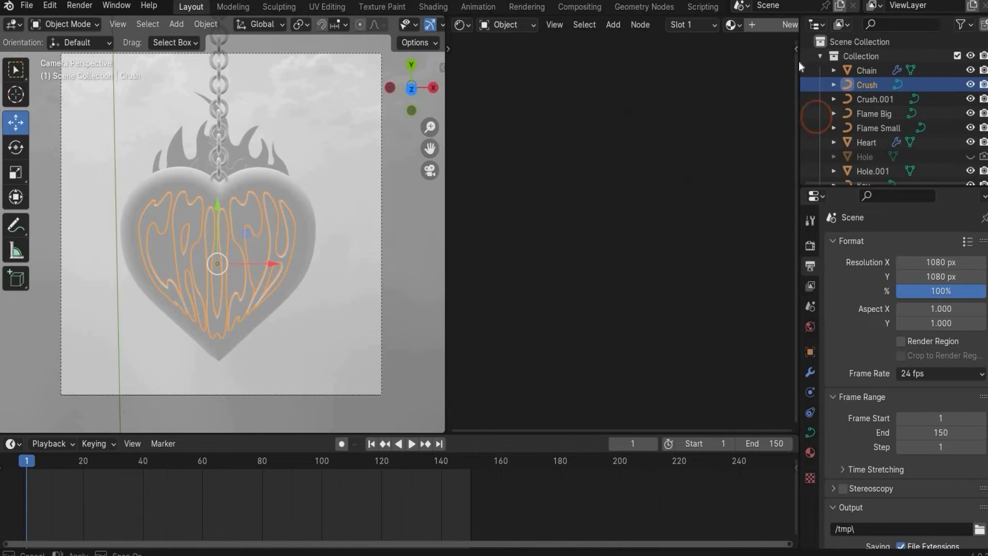
click(783, 27)
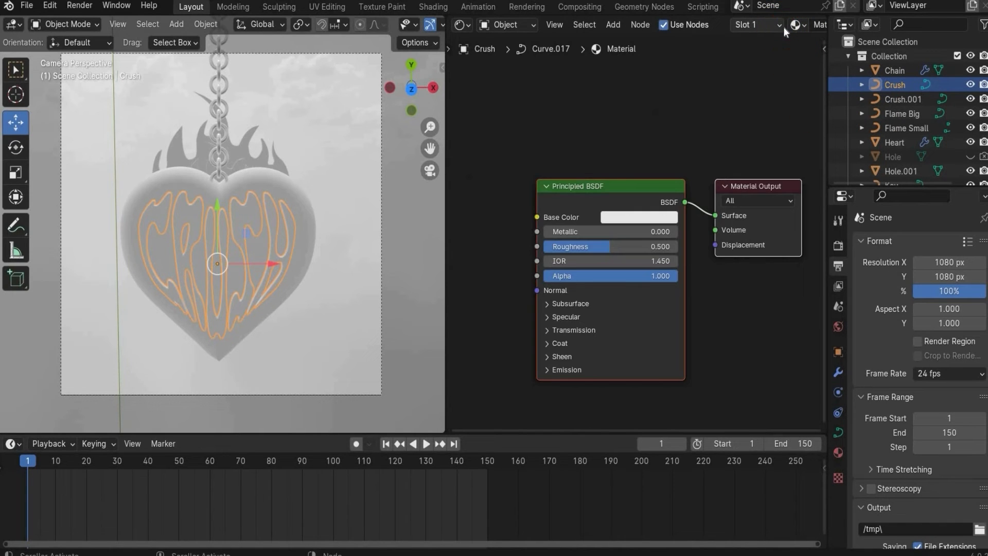
key(ctrl+z)
click(731, 25)
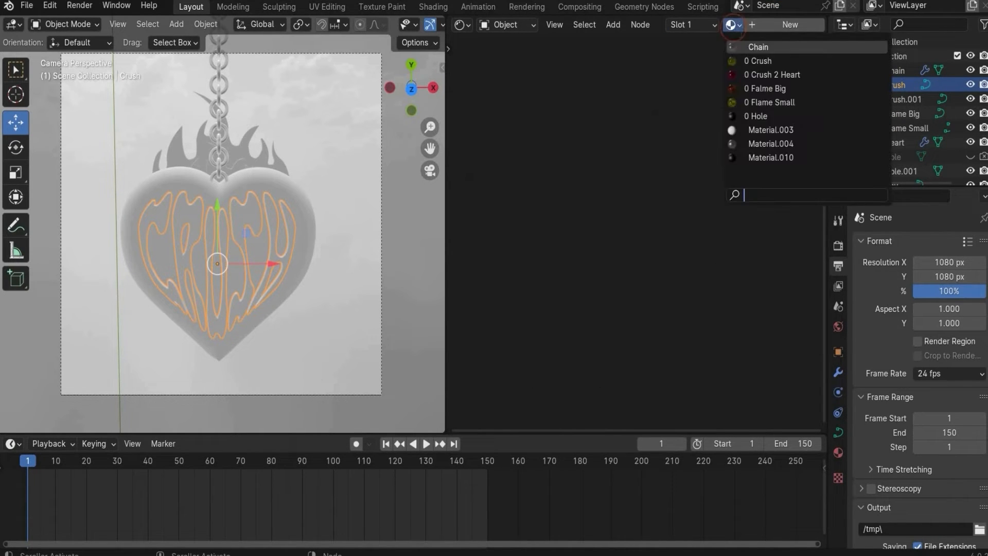
click(751, 62)
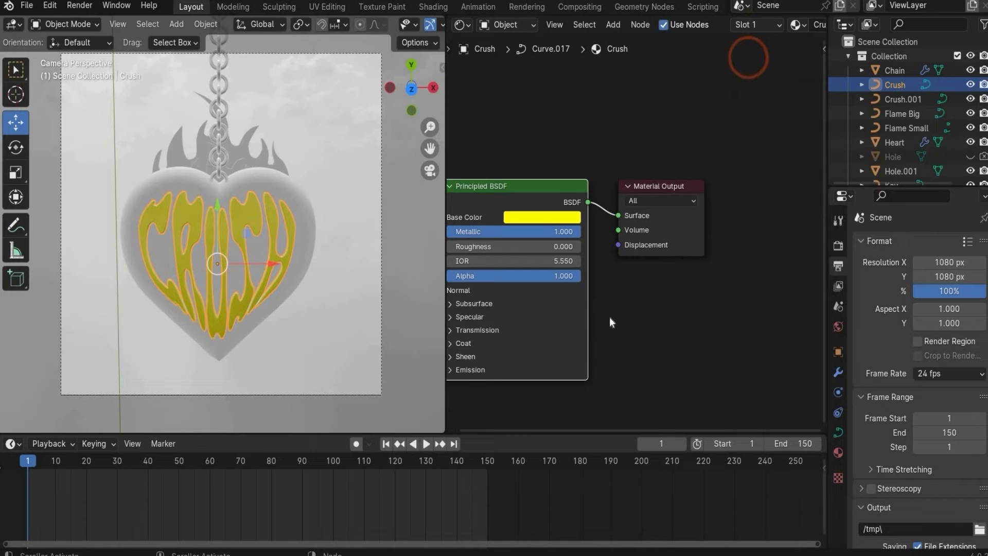
middle_drag(604, 320, 672, 300)
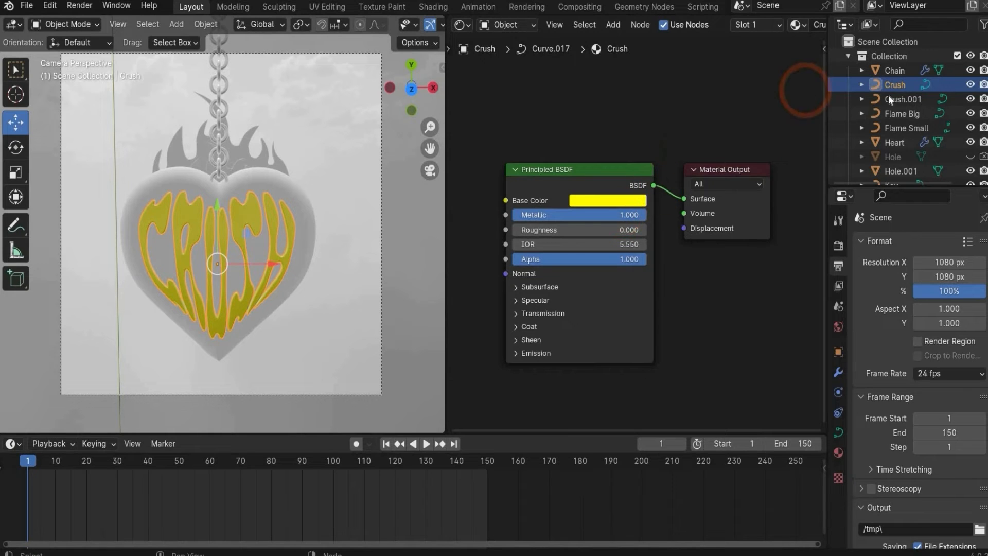
Assign the existing Crush 2 Heart material to the Crush.001 lettering and check it from another angle.
click(901, 99)
click(731, 24)
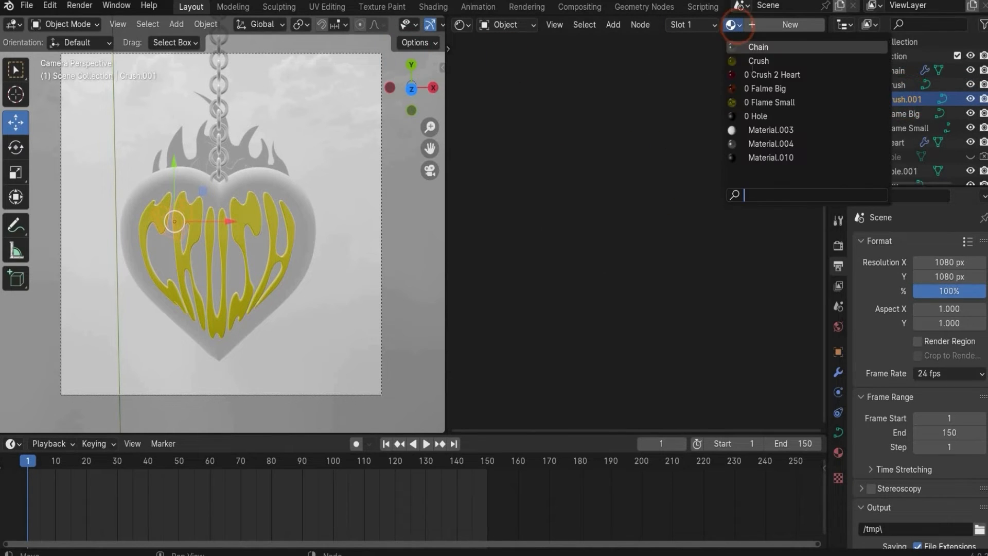
click(770, 75)
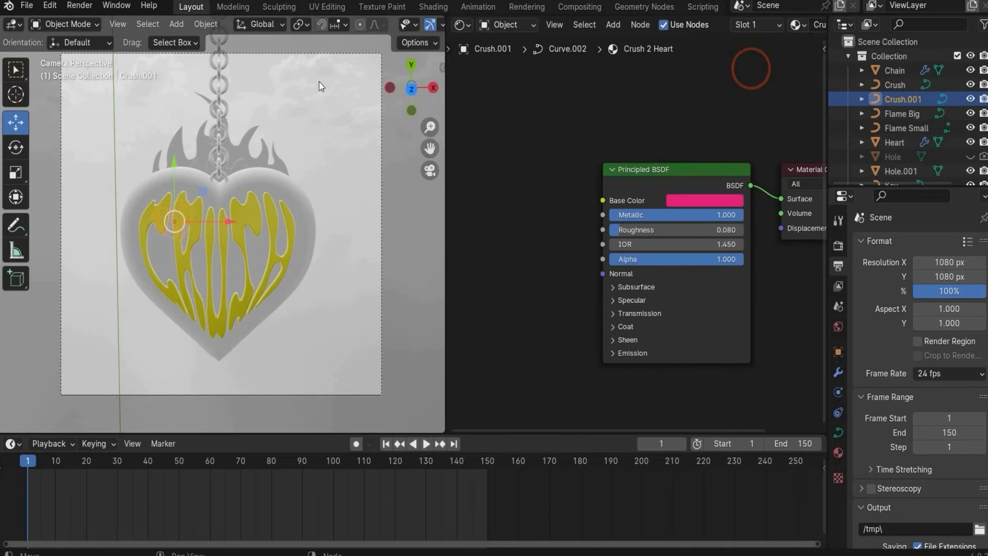
middle_drag(242, 227, 205, 243)
scroll(205, 243, up, 14)
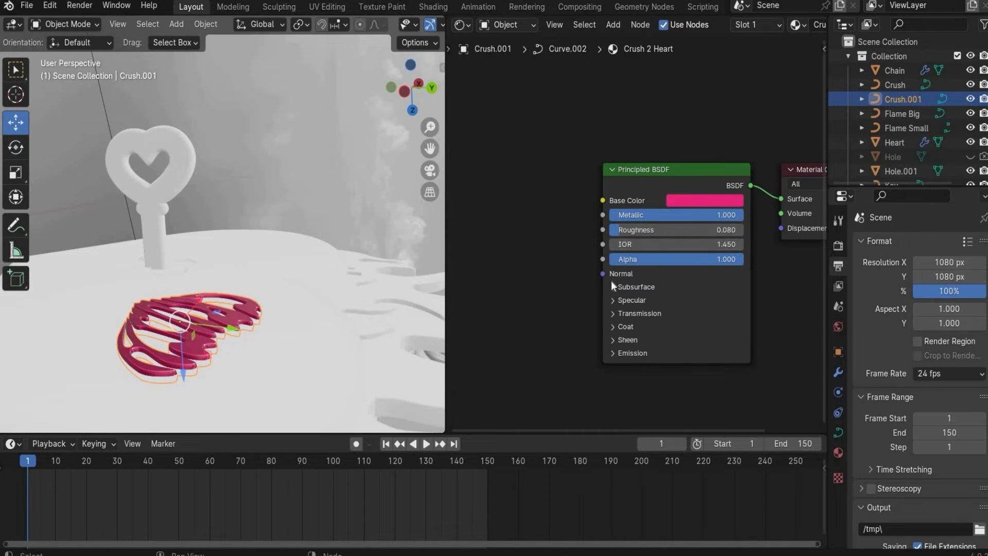
click(427, 171)
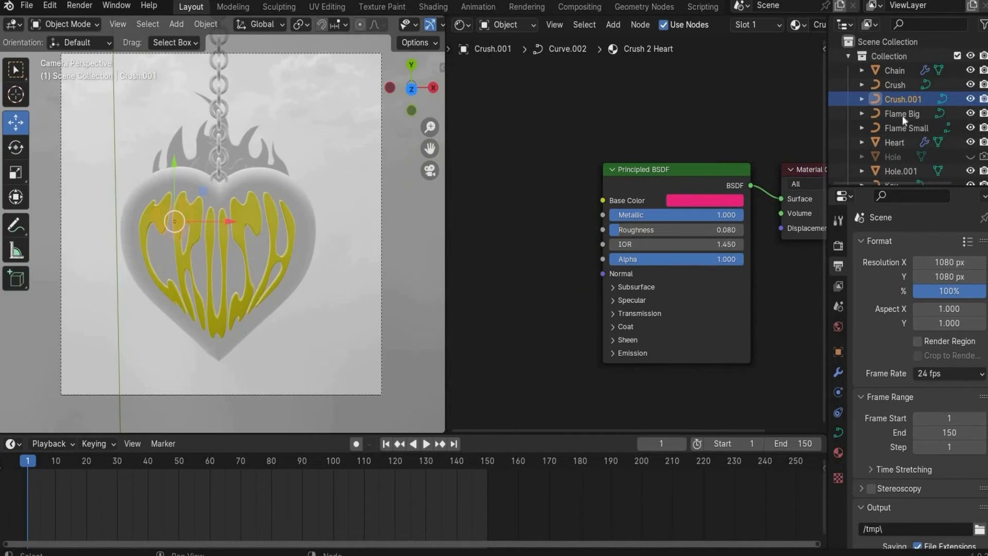
Assign the existing pink Crush 2 Heart material to the Heart object.
click(897, 143)
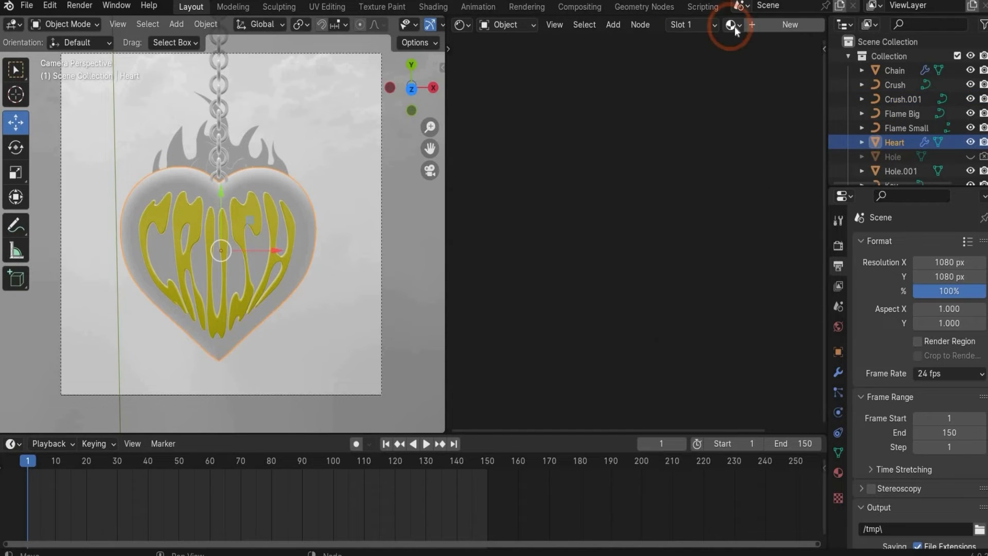
click(734, 27)
click(764, 76)
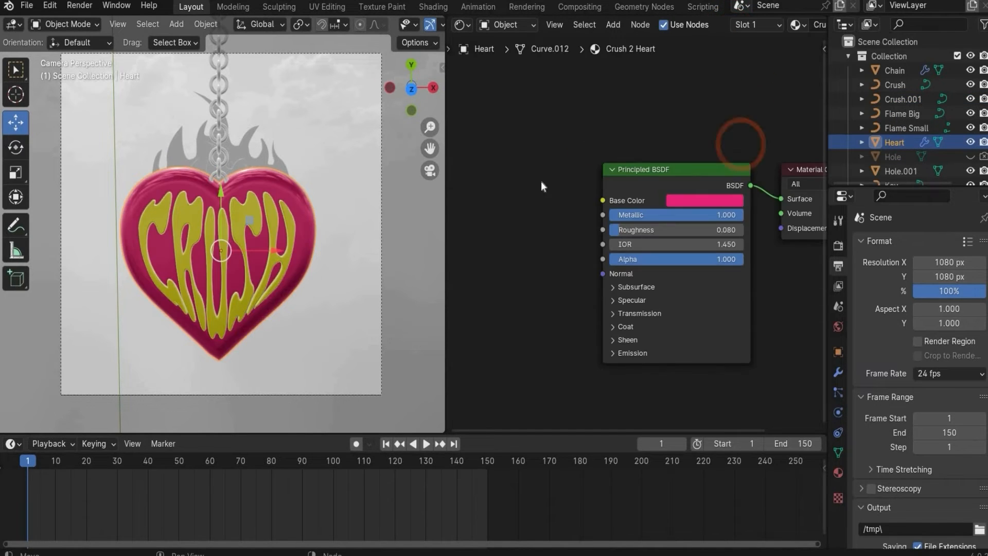
click(517, 203)
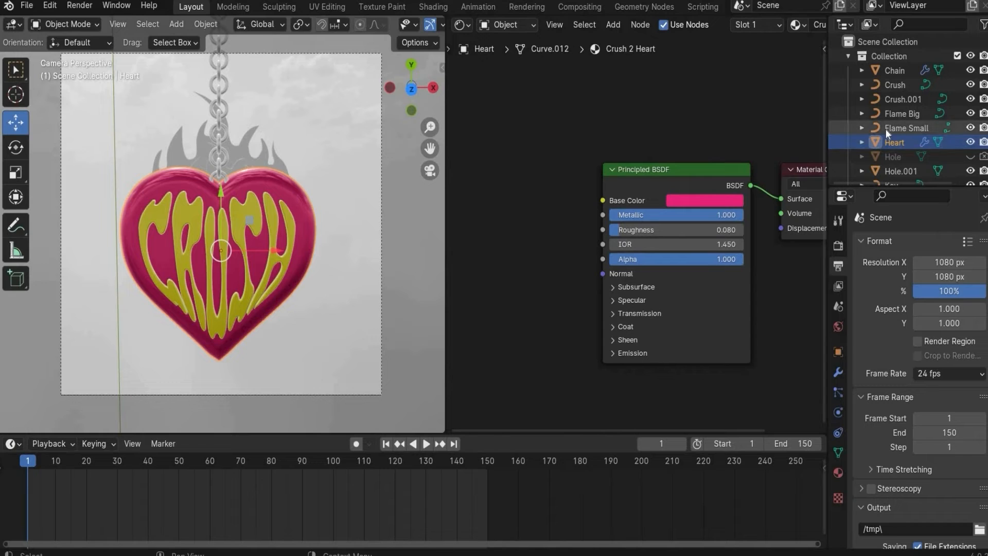
Assign the existing black Hole material to the Key object.
scroll(909, 145, down, 3)
click(900, 127)
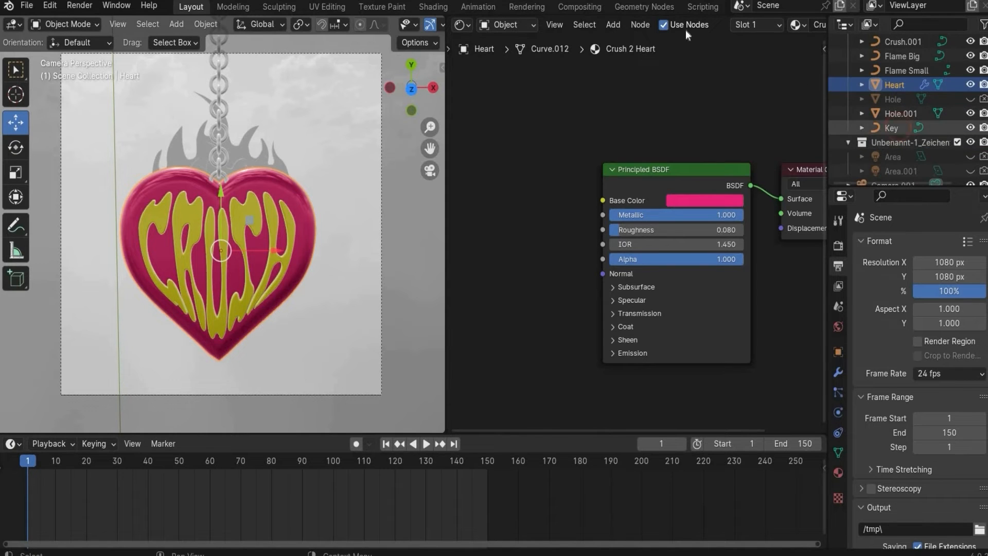
click(732, 25)
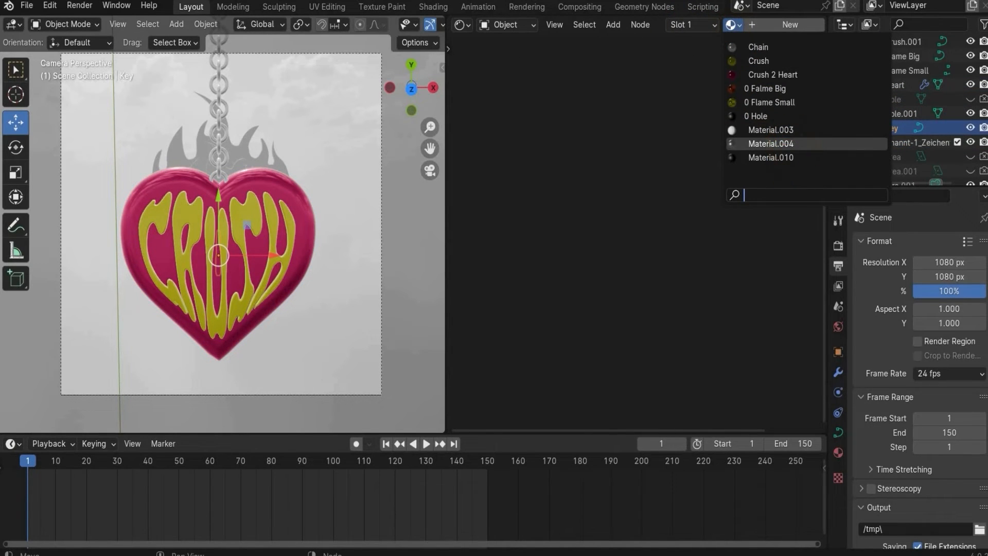
click(797, 116)
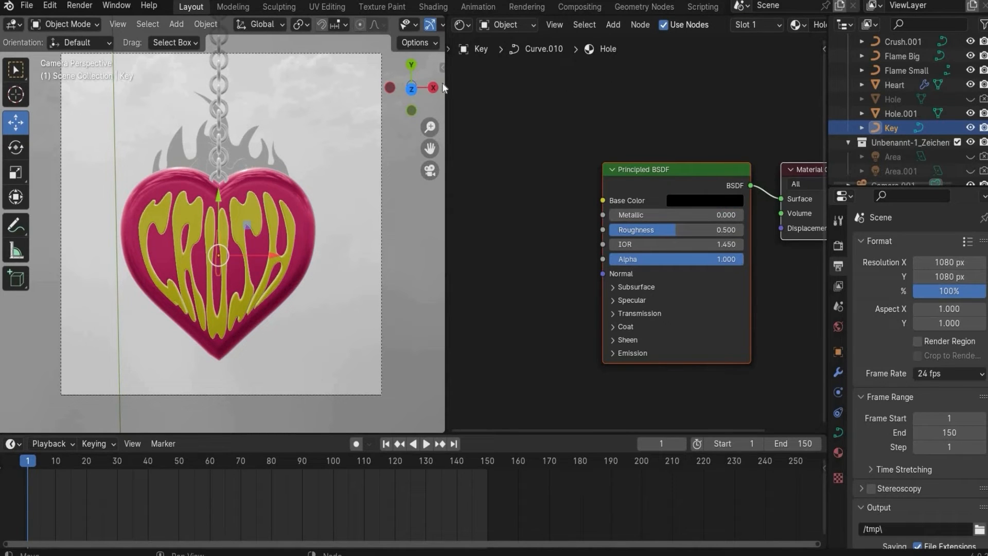
Assign the black Hole material to the Hole.001 keyhole object on the back of the heart.
click(430, 169)
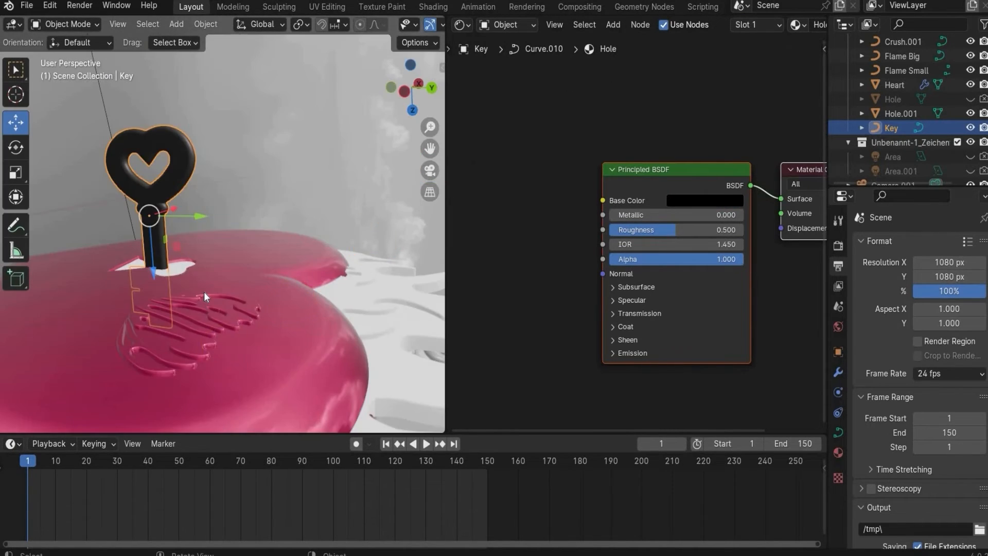
click(891, 113)
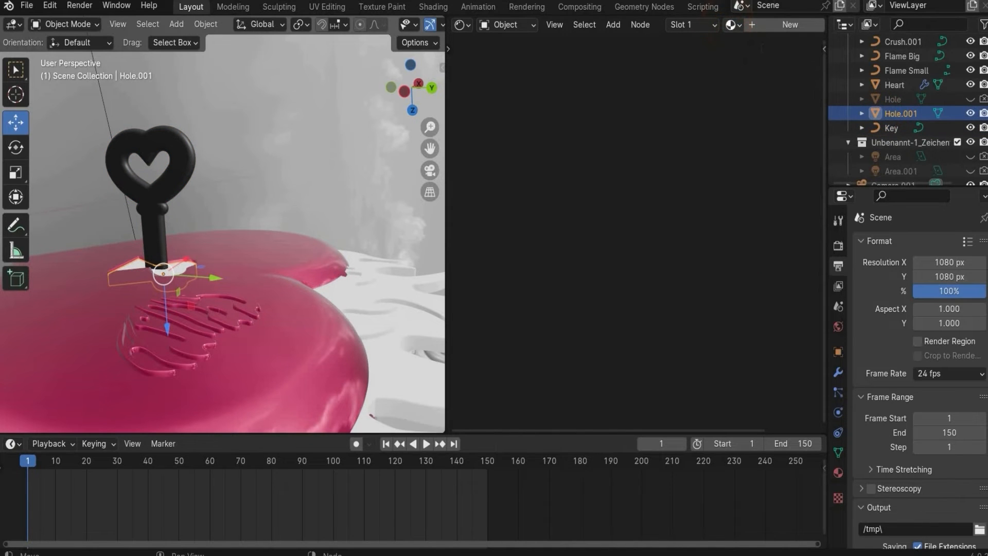
click(731, 25)
click(795, 116)
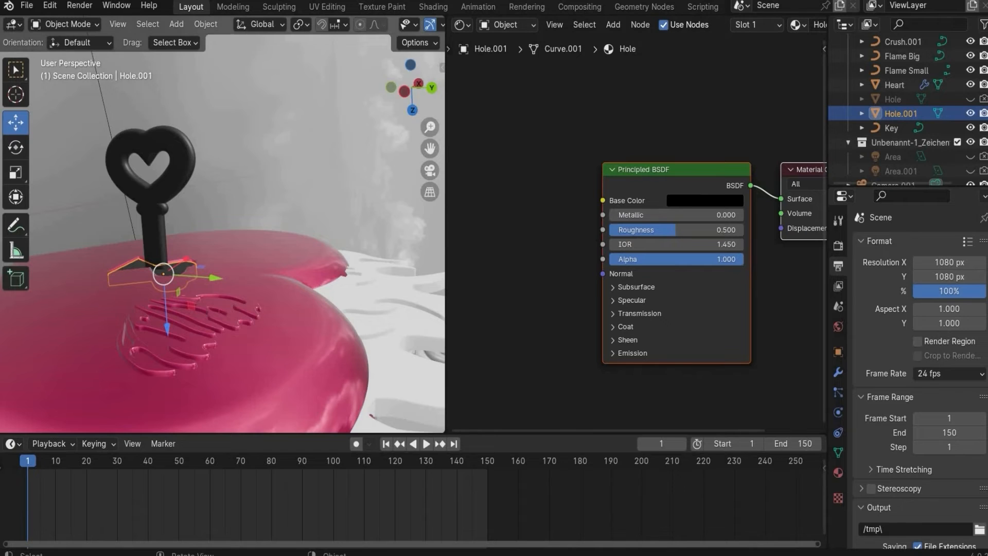
middle_drag(293, 124, 309, 147)
Replace the Key object's material with the metallic Chain material and return to the camera view.
click(895, 128)
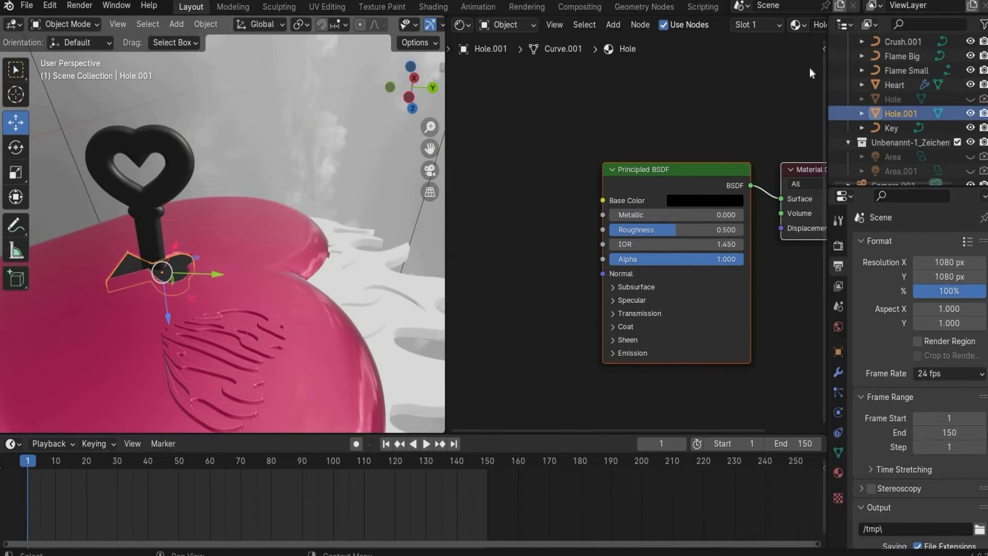
click(797, 24)
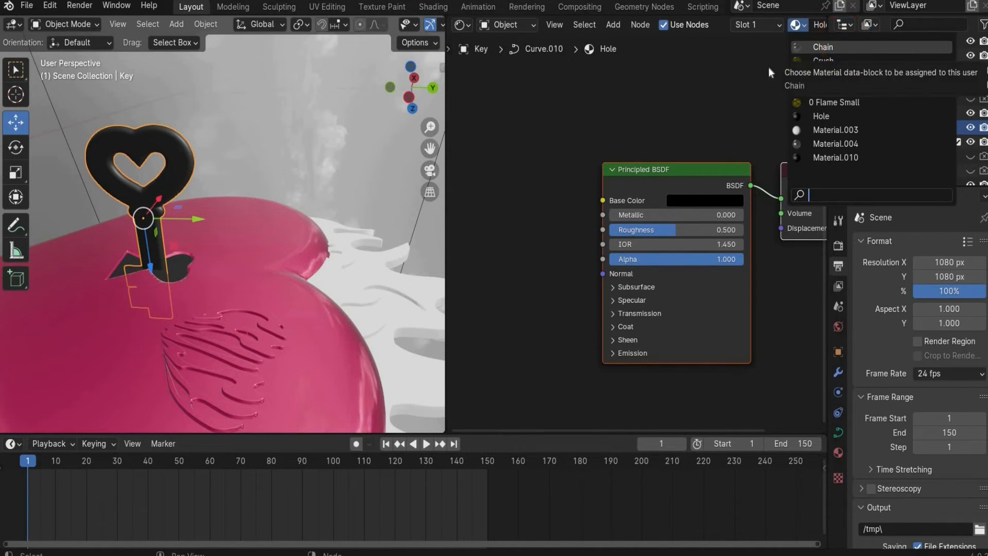
click(819, 43)
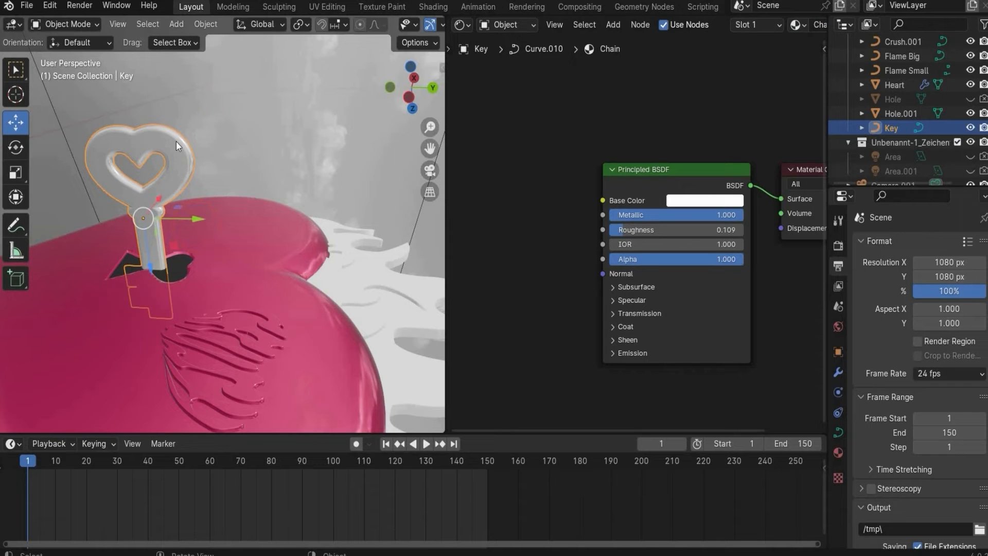
click(430, 170)
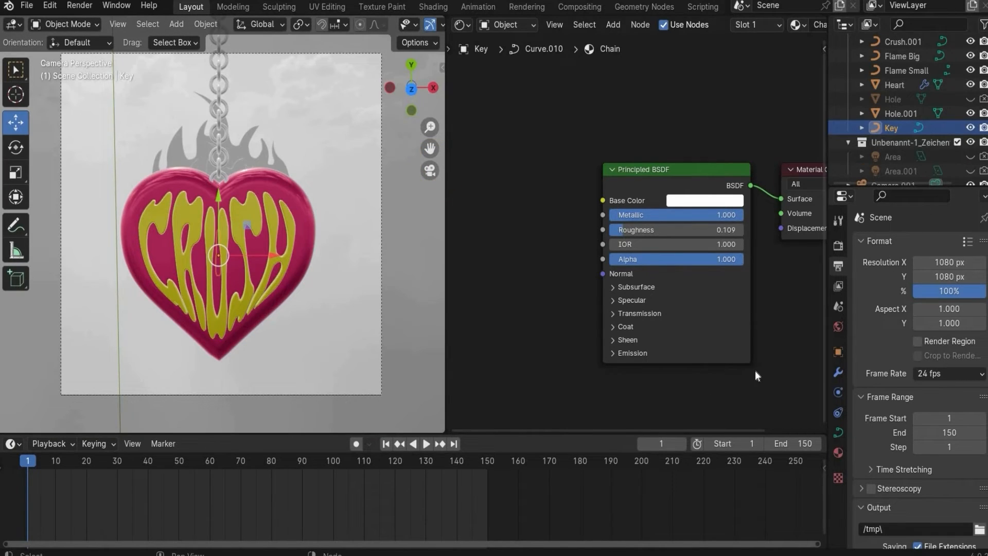
middle_drag(666, 370, 555, 381)
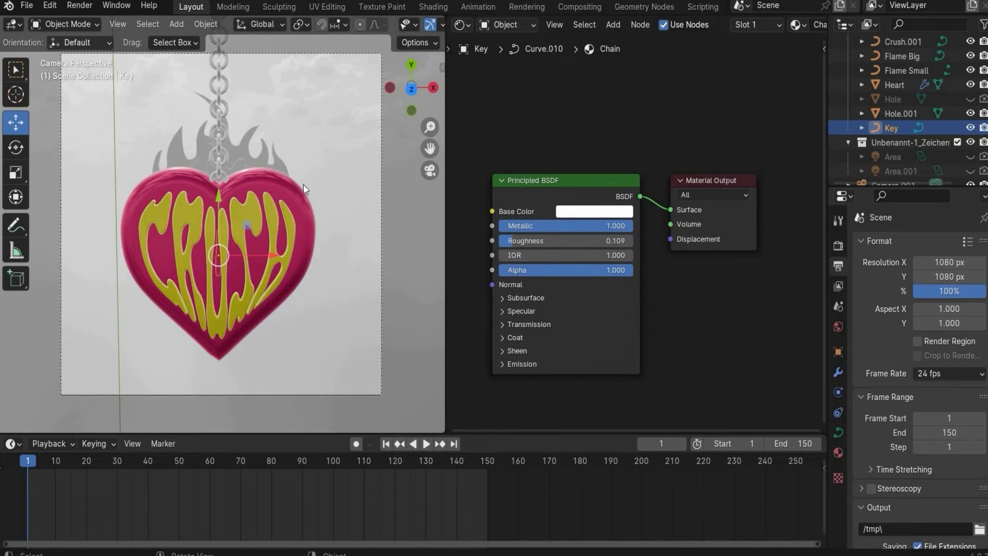
Assign the existing orange Falme Big material to the Flame Big object and bring its Transmission settings into view.
click(247, 146)
click(735, 24)
click(759, 88)
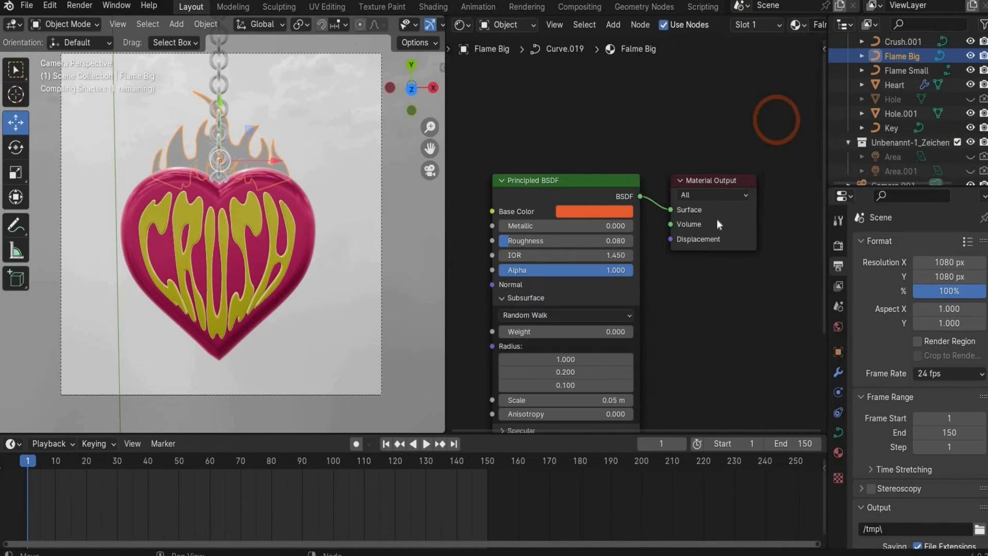
middle_drag(750, 232, 754, 124)
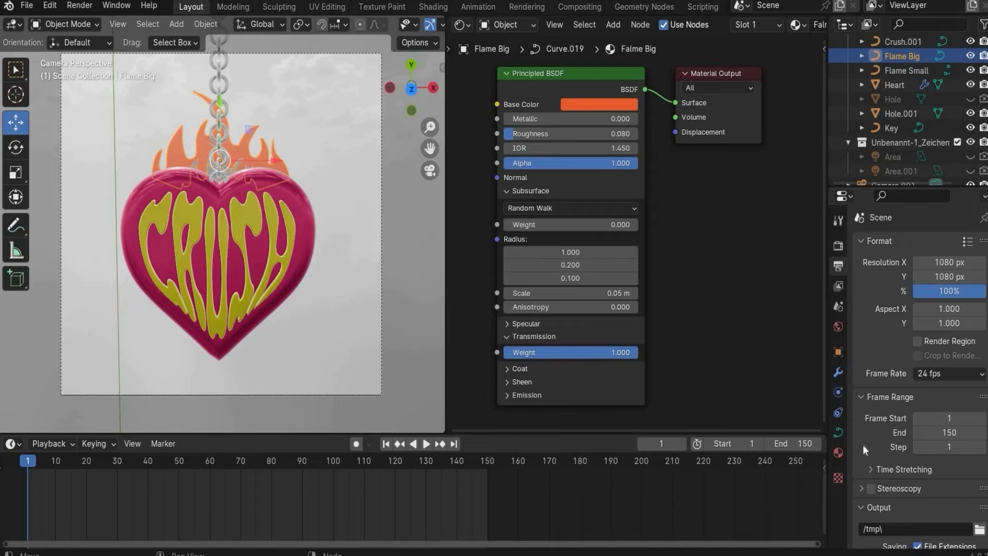
Review the Falme Big material's viewport settings, including Blend Mode, Shadow Mode, Screen Space Refraction and Subsurface Translucency.
drag(826, 448, 730, 452)
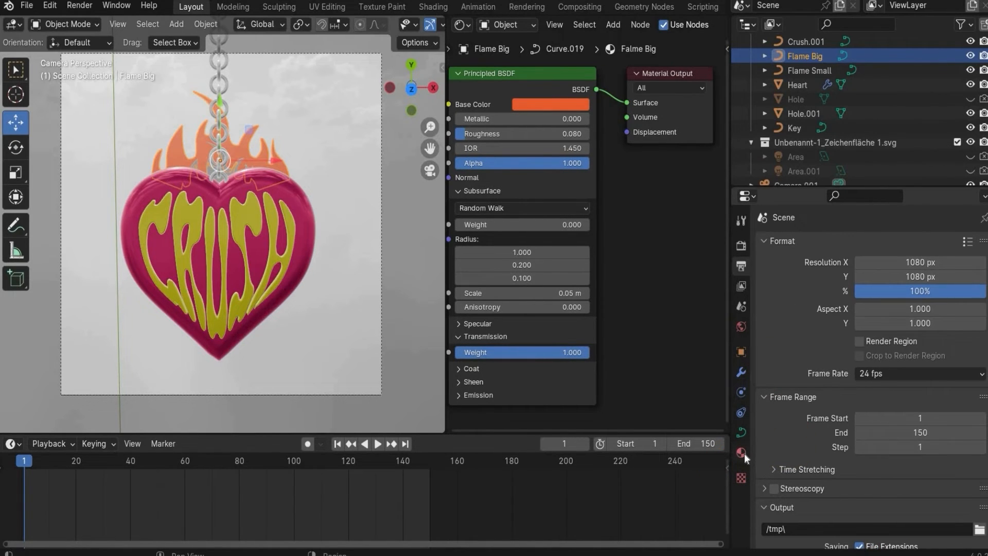
click(741, 452)
scroll(773, 444, down, 1)
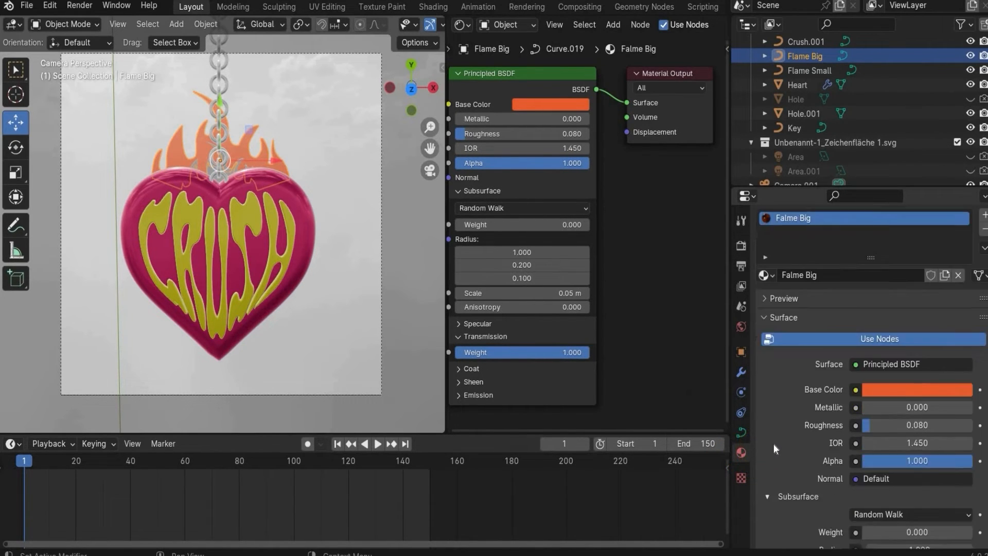
scroll(774, 444, down, 15)
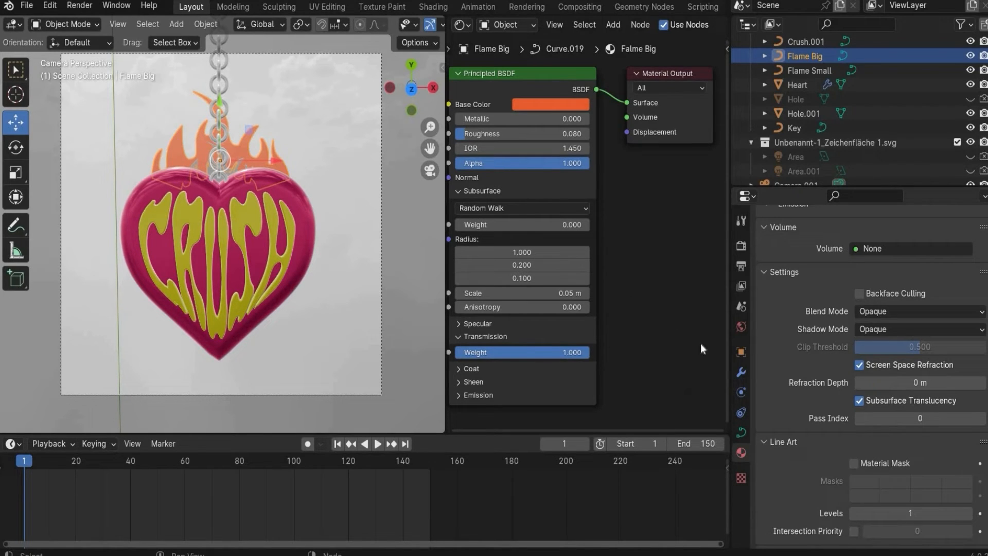
drag(730, 359, 838, 337)
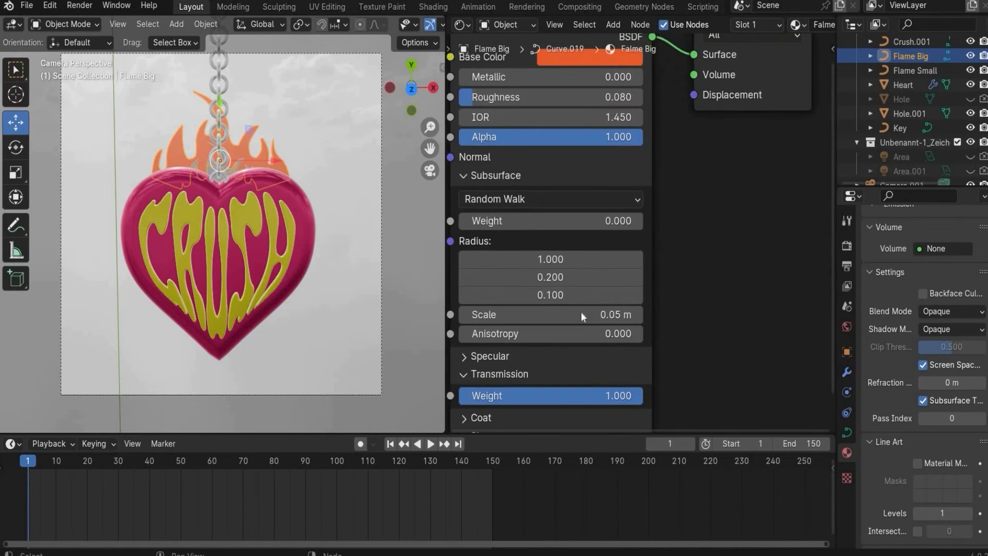
scroll(582, 311, down, 7)
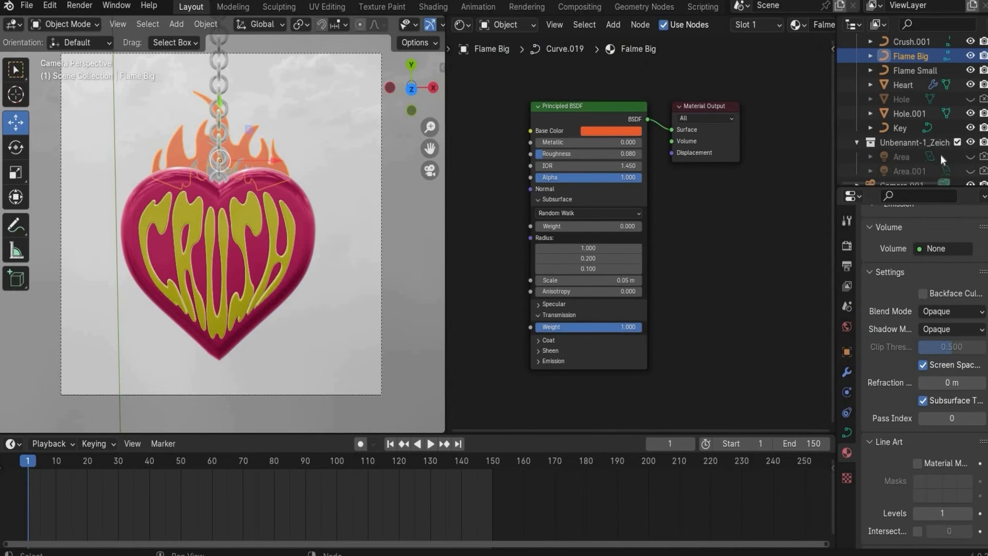
Assign the existing yellow Flame Small material to the Flame Small object.
click(906, 70)
click(731, 25)
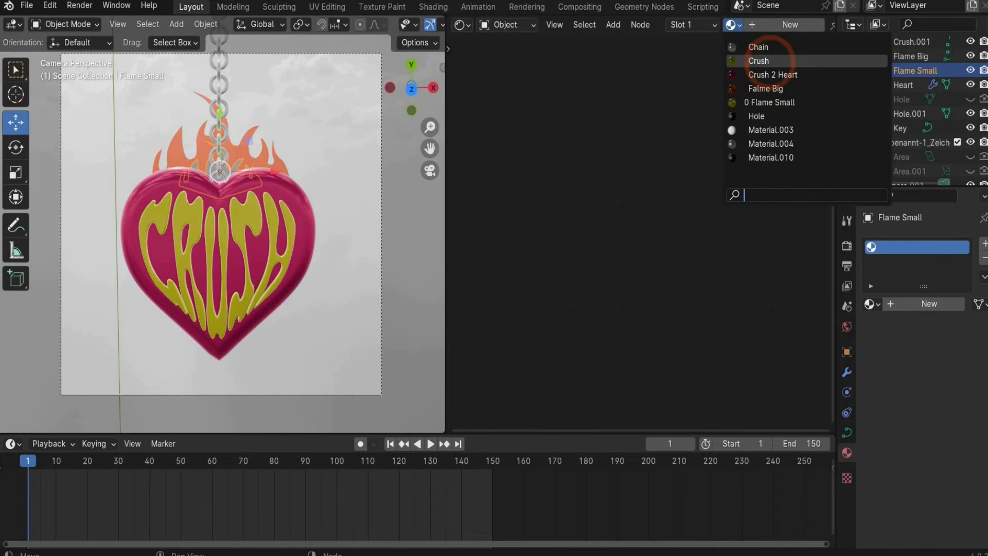
click(775, 102)
scroll(631, 183, up, 3)
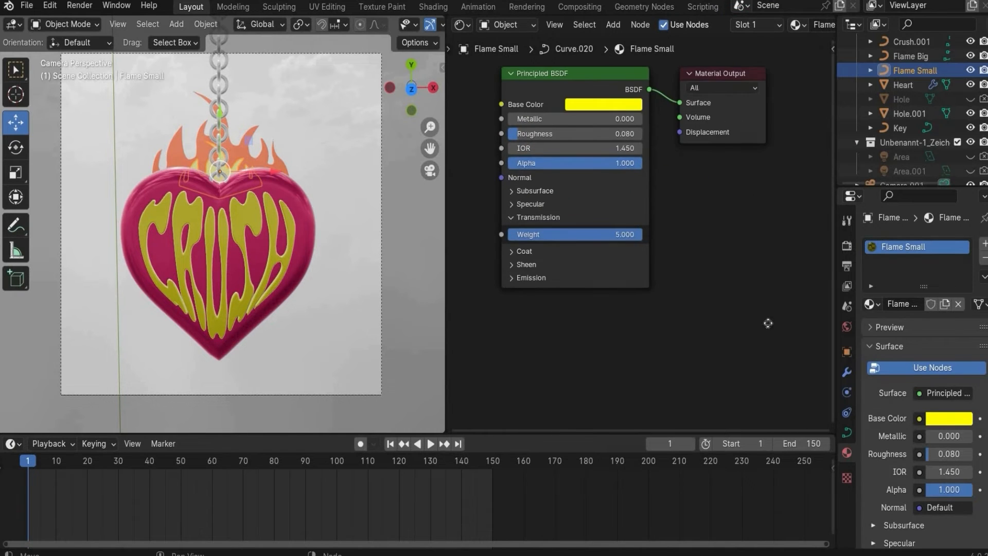
middle_drag(630, 154, 669, 277)
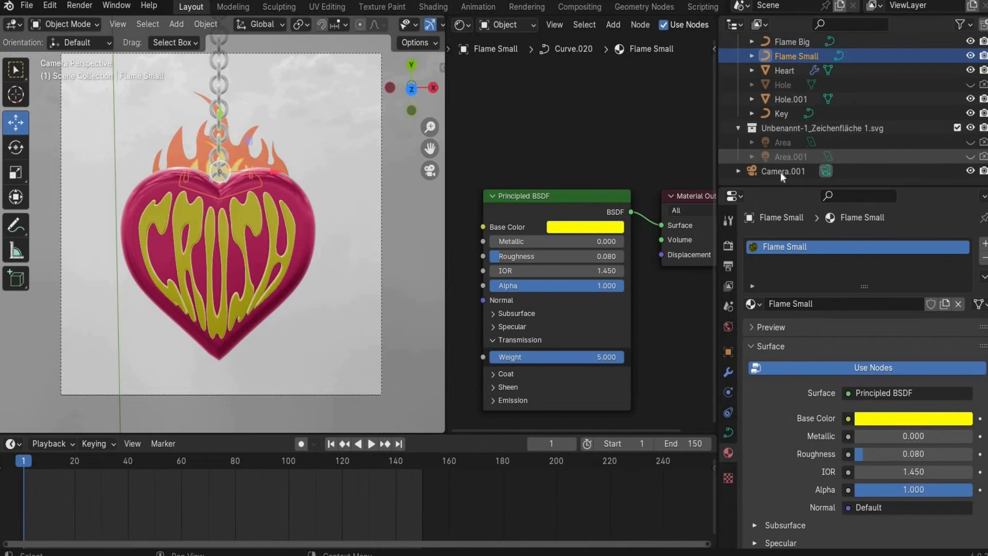
Select Camera.001, enable Ambient Occlusion in the EEVEE render settings and expand its options.
click(780, 172)
click(728, 246)
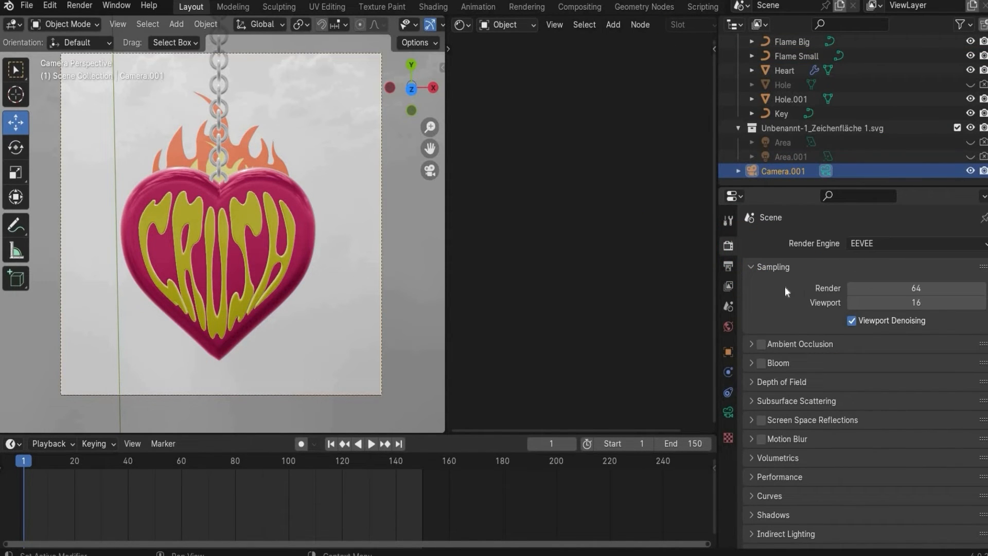
scroll(772, 285, down, 3)
click(764, 284)
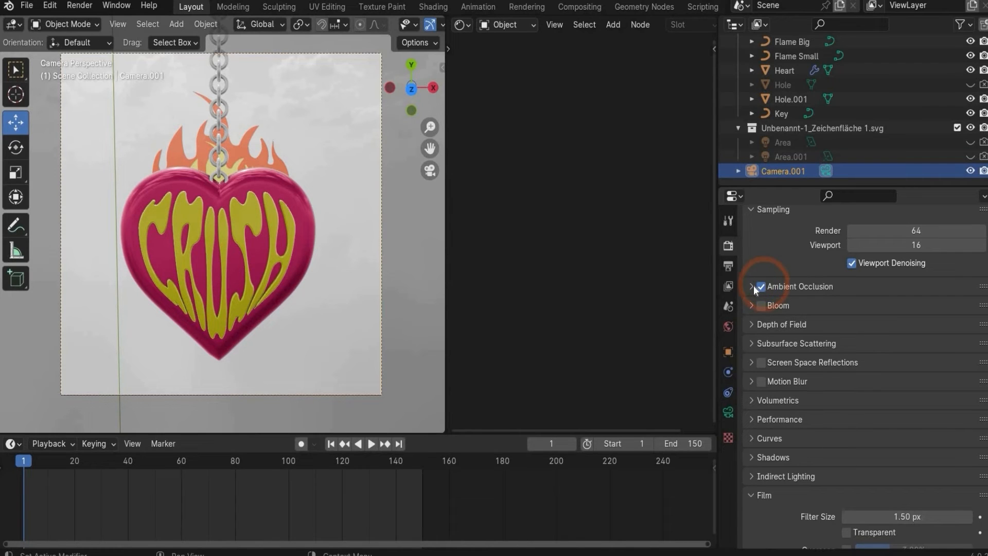
click(924, 286)
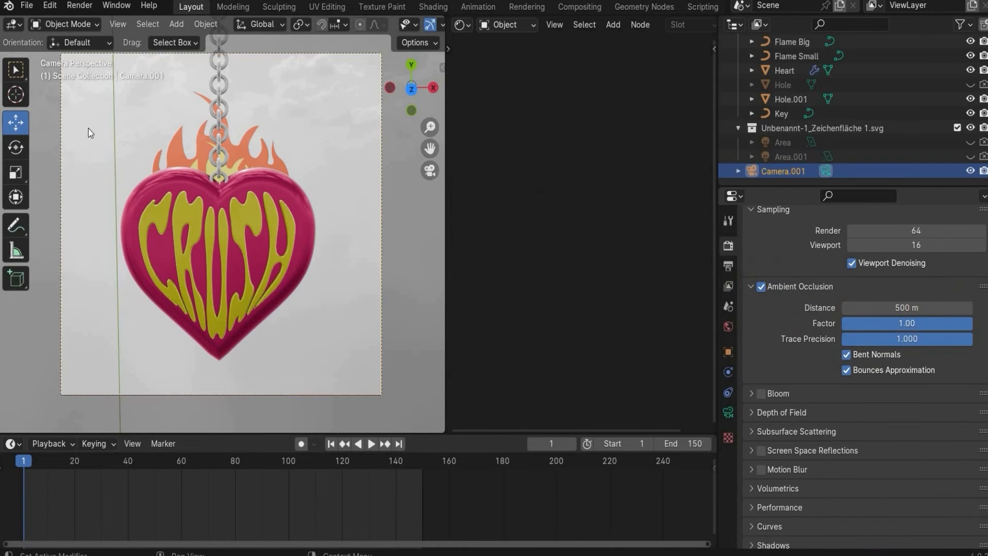
Enable Bloom in the EEVEE render settings and expand its options.
scroll(764, 339, down, 3)
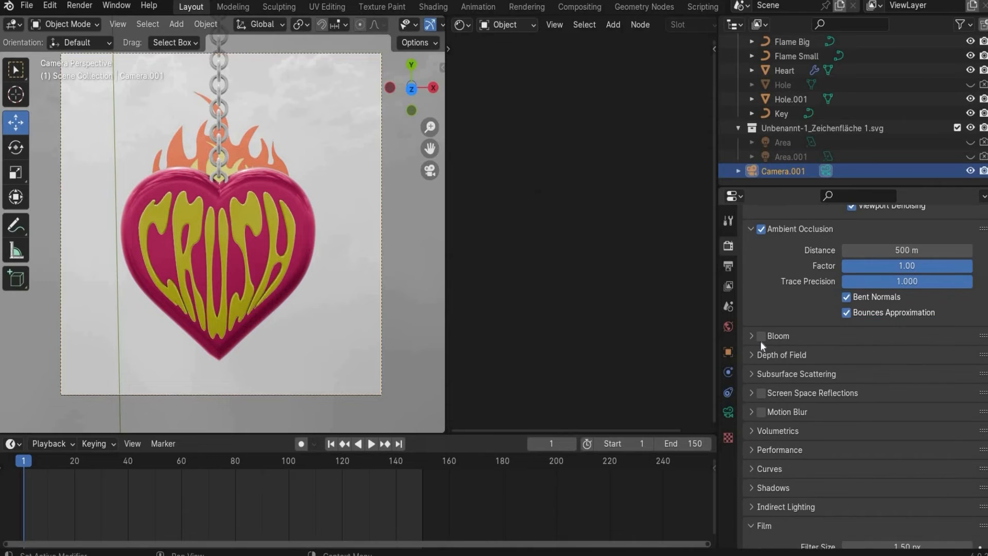
click(761, 335)
click(749, 335)
scroll(814, 388, down, 2)
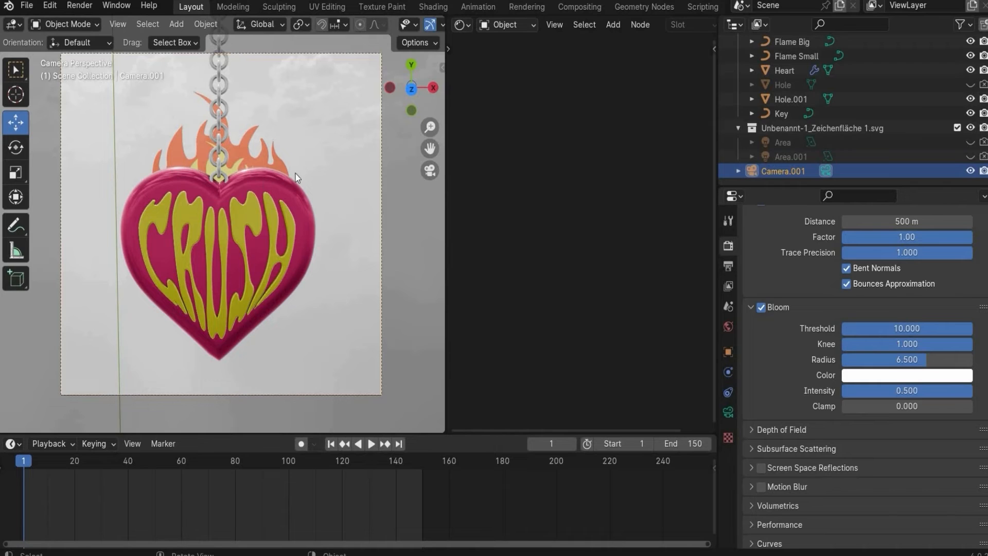
Enable Screen Space Reflections in the EEVEE render settings with its options expanded, and look over the remaining render settings.
scroll(775, 390, down, 2)
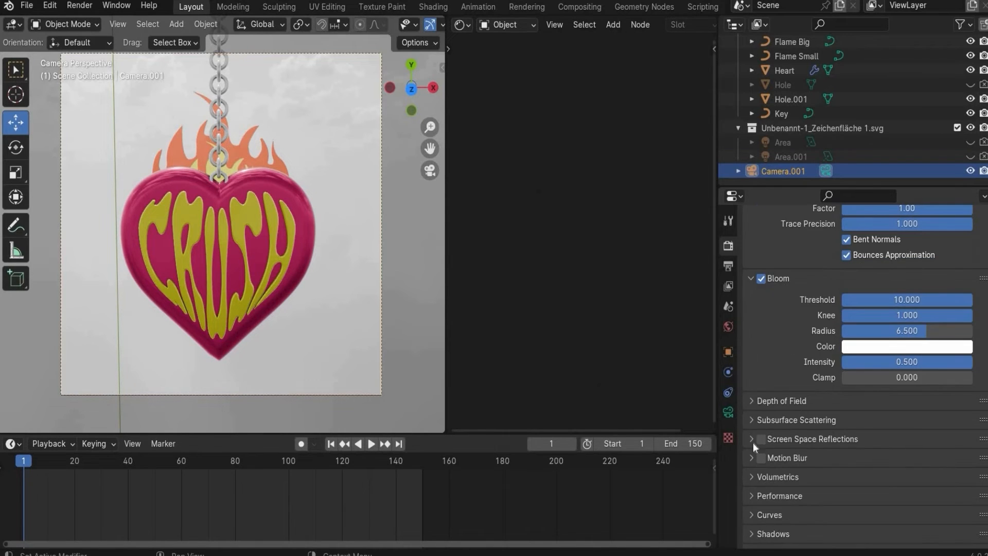
click(752, 439)
scroll(778, 387, down, 4)
click(762, 381)
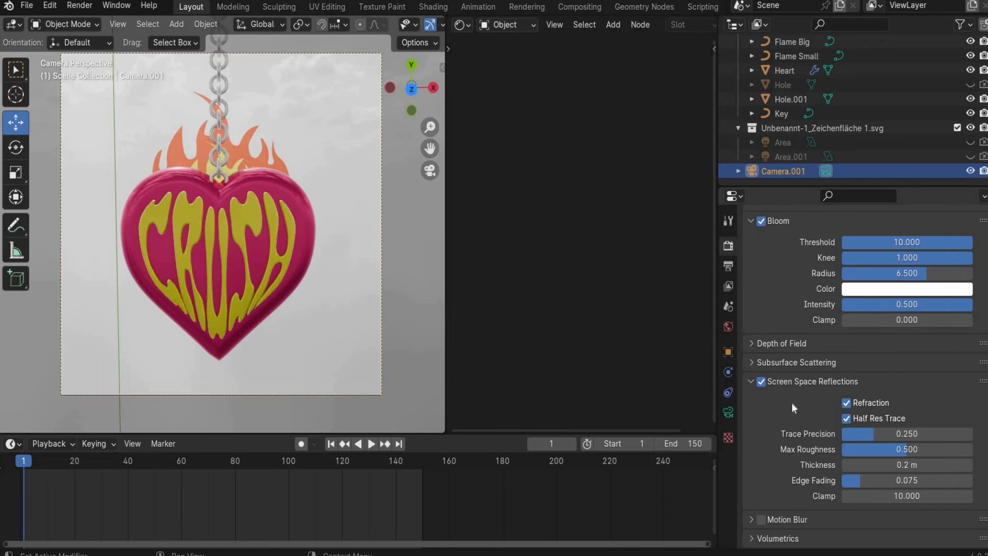
scroll(794, 403, down, 10)
scroll(795, 403, up, 16)
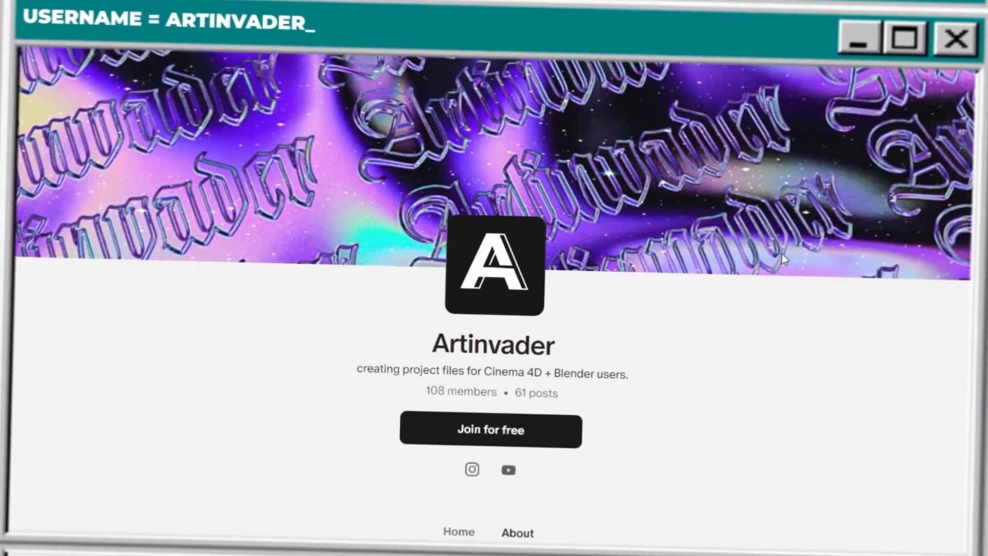
scroll(782, 255, down, 2)
scroll(783, 248, down, 4)
scroll(783, 254, down, 4)
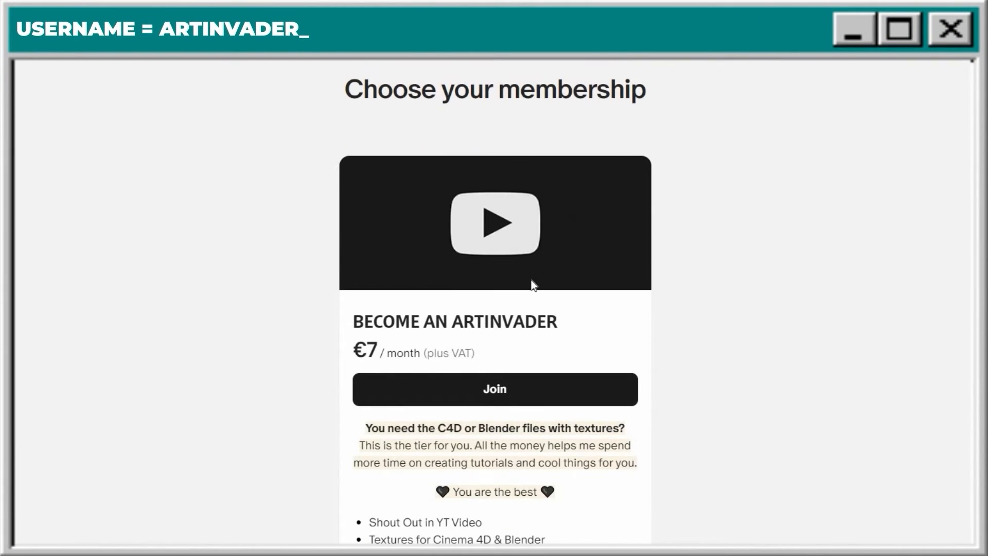
scroll(532, 282, down, 15)
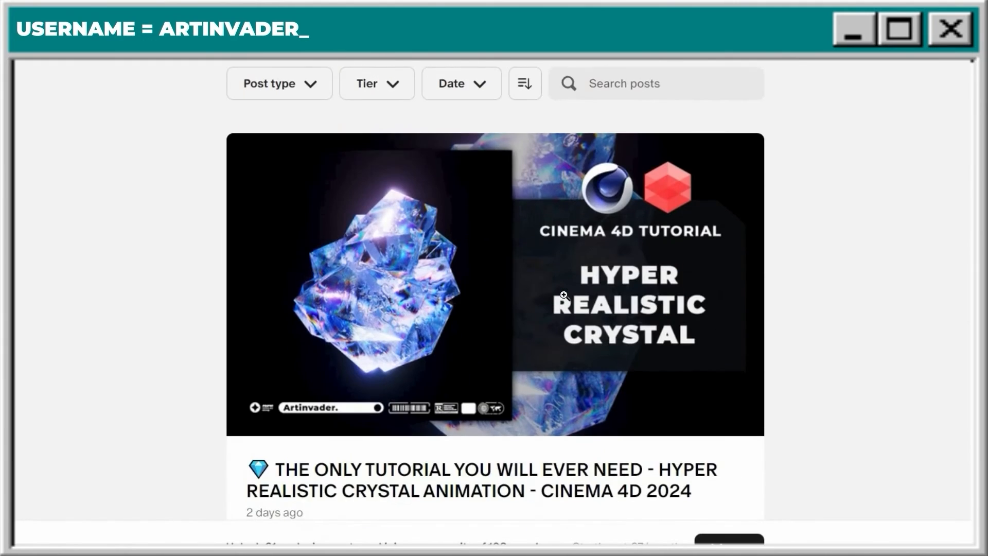
scroll(565, 296, down, 15)
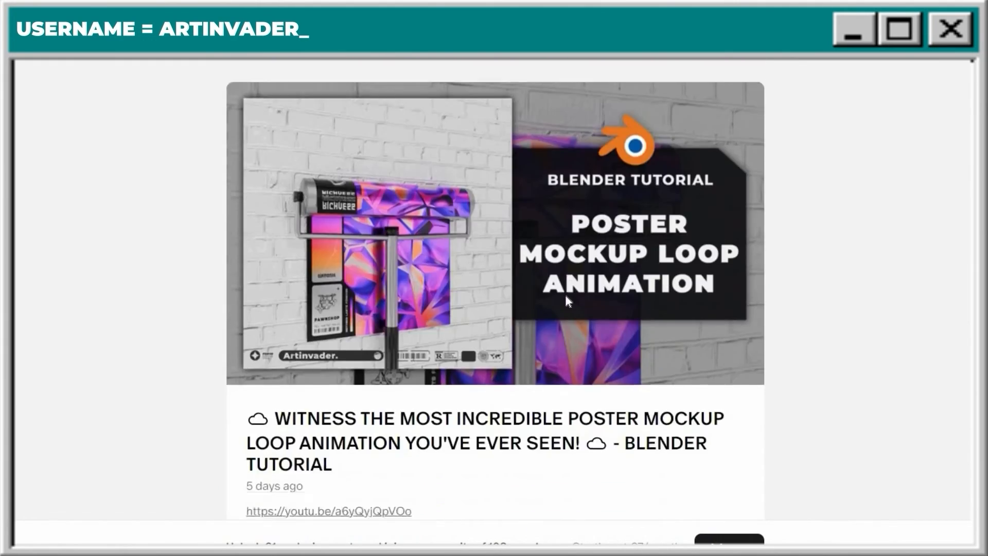
scroll(566, 301, down, 15)
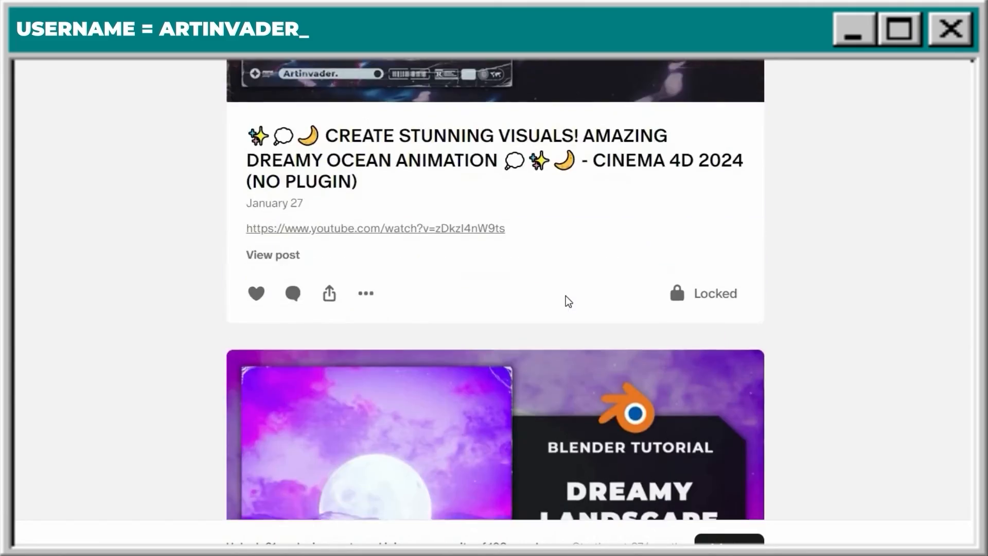
scroll(567, 300, down, 15)
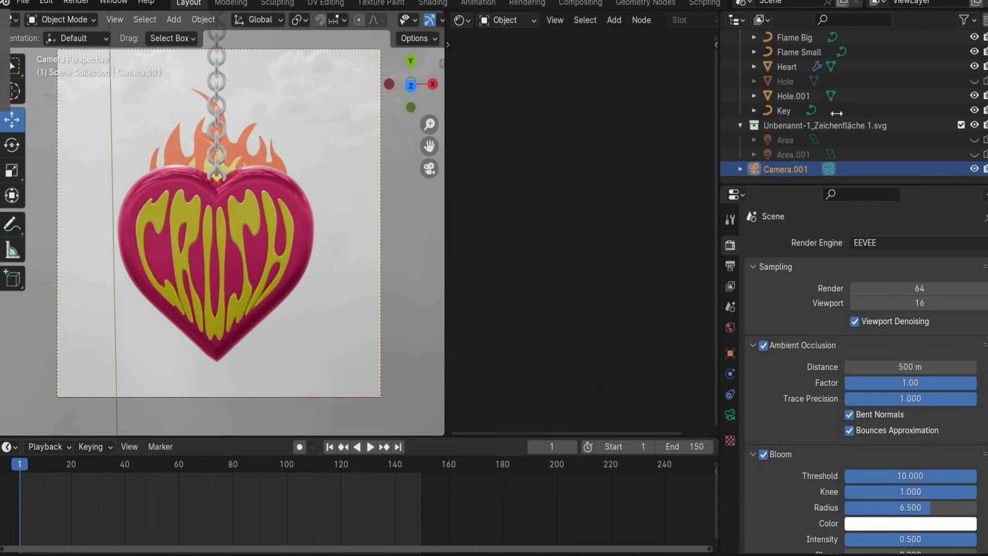
Widen the 3D viewport, scrub through the finished heart animation in the media player to study the rotation, and close the player.
drag(445, 167, 699, 165)
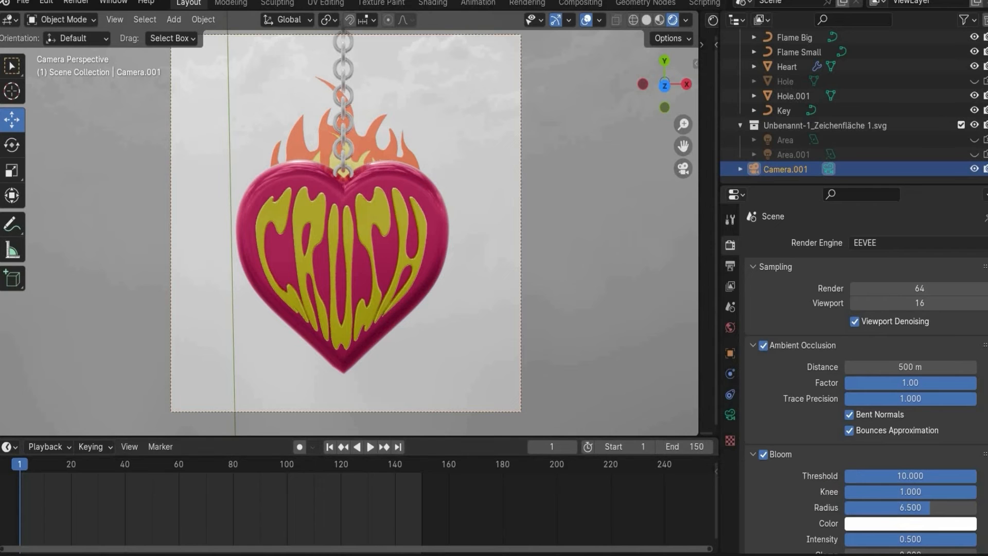
click(454, 554)
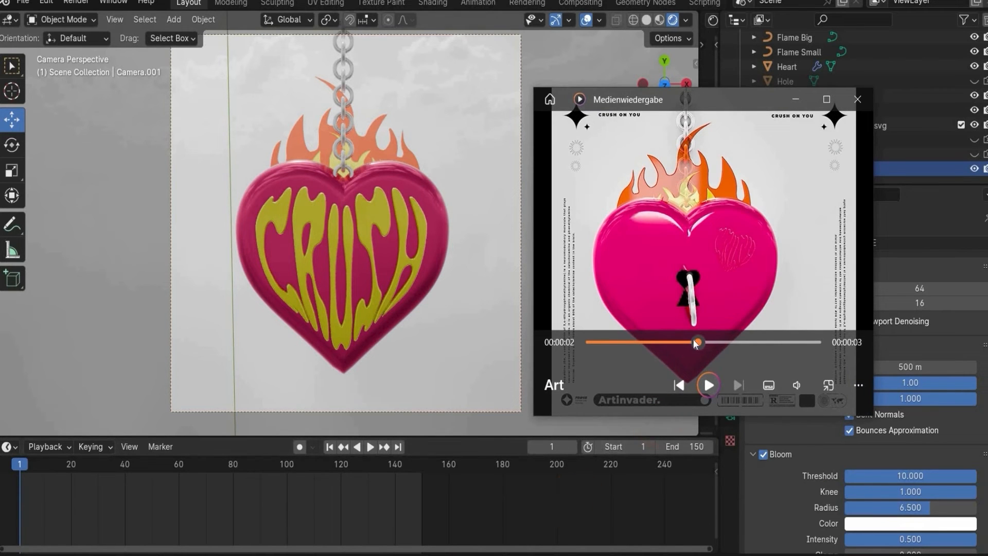
drag(698, 341, 718, 339)
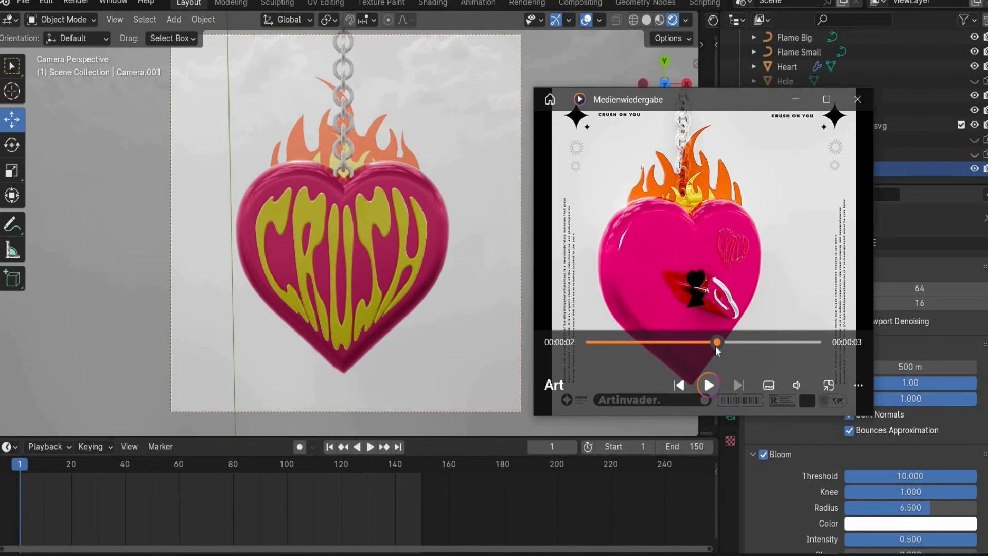
drag(588, 345, 810, 317)
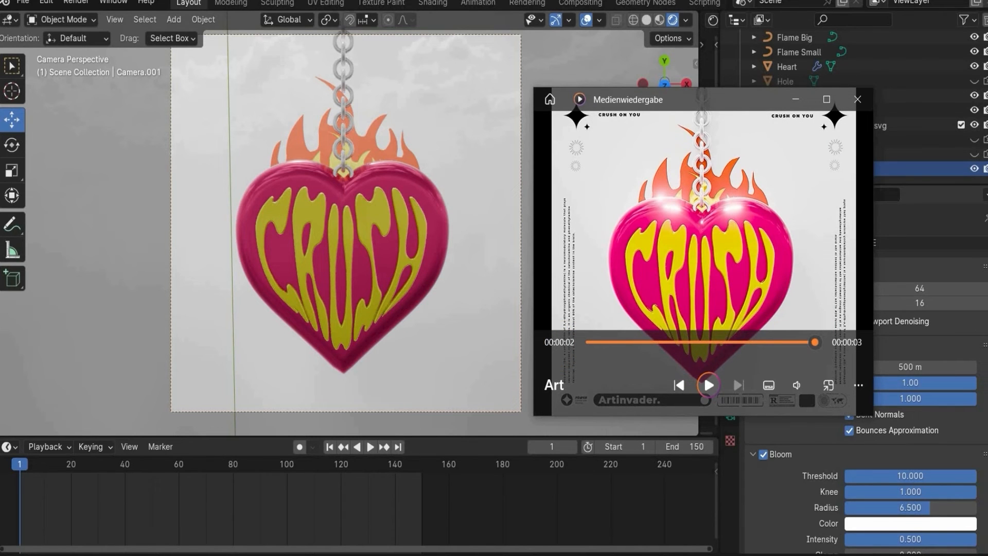
click(856, 98)
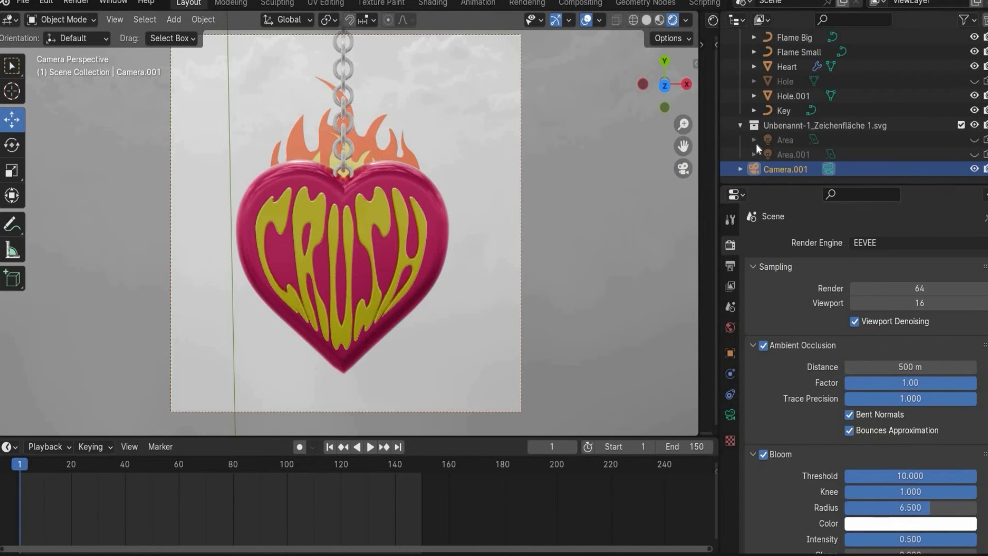
Add a cube-shaped empty to the scene.
click(173, 19)
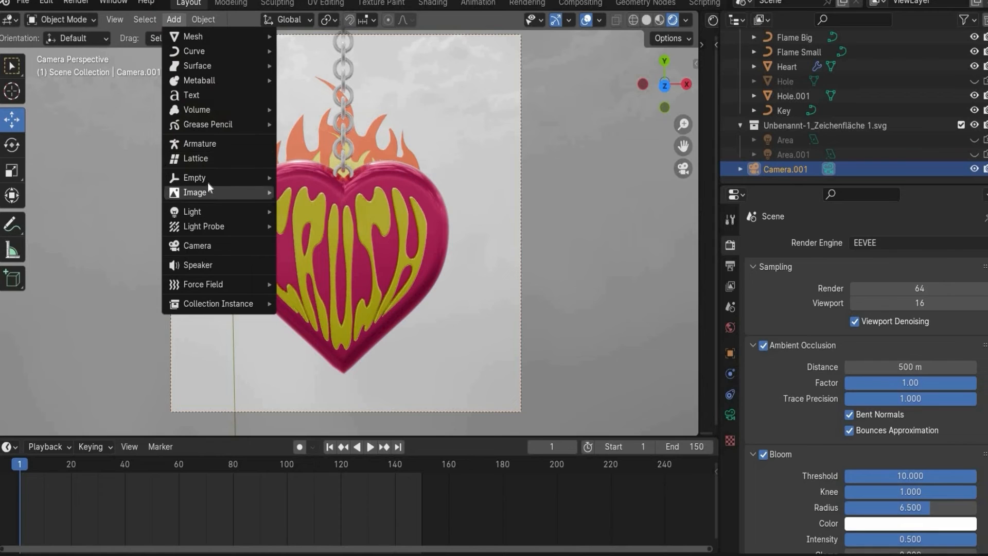
mouse_move(208, 180)
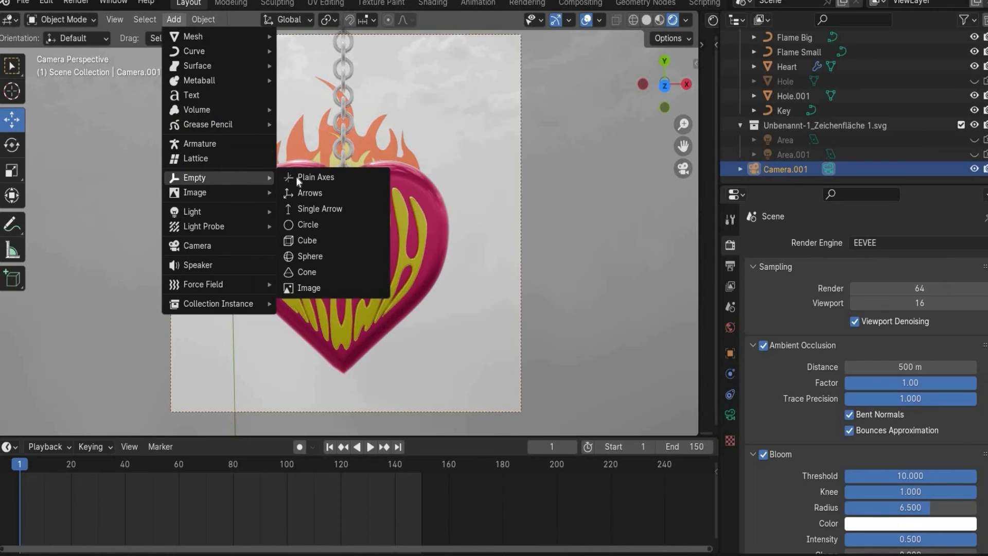
click(339, 240)
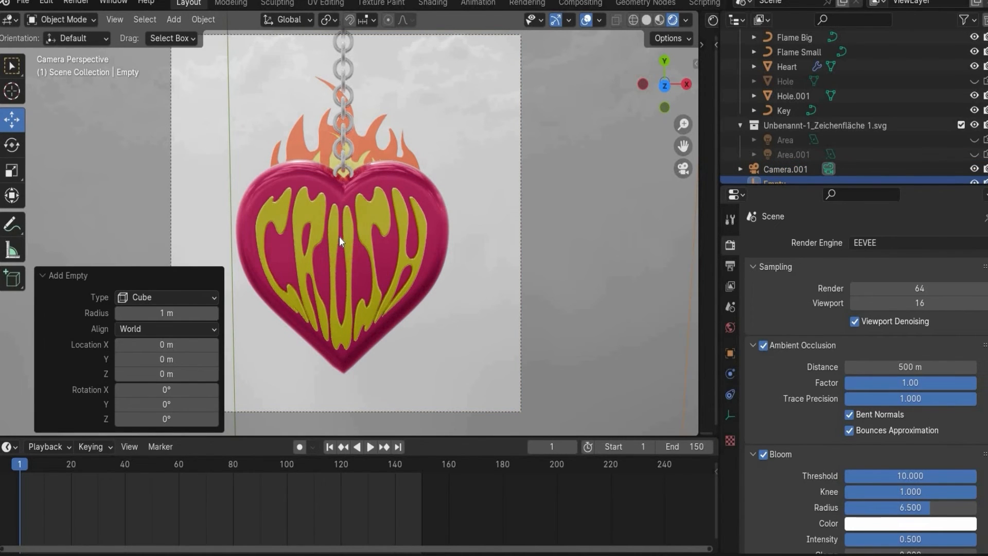
Scale the cube empty to 0.1 and centre it on the heart at about X 0.072 m and Y 0.251 m.
click(685, 167)
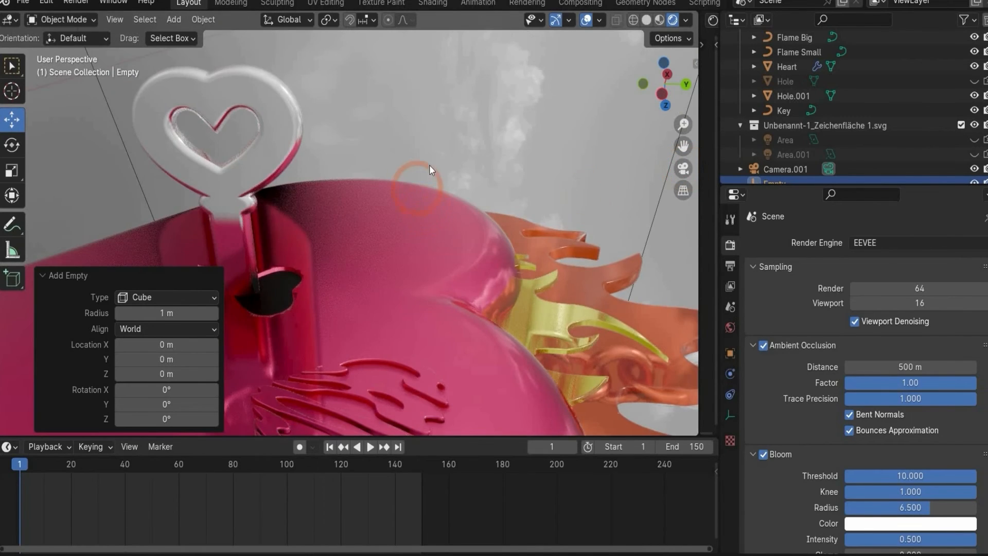
scroll(434, 166, down, 6)
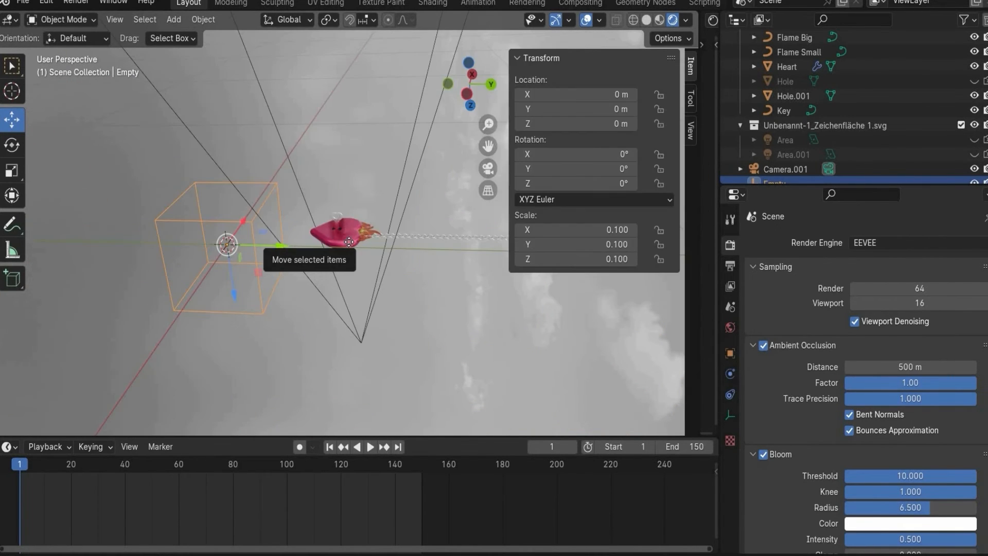
drag(281, 246, 342, 251)
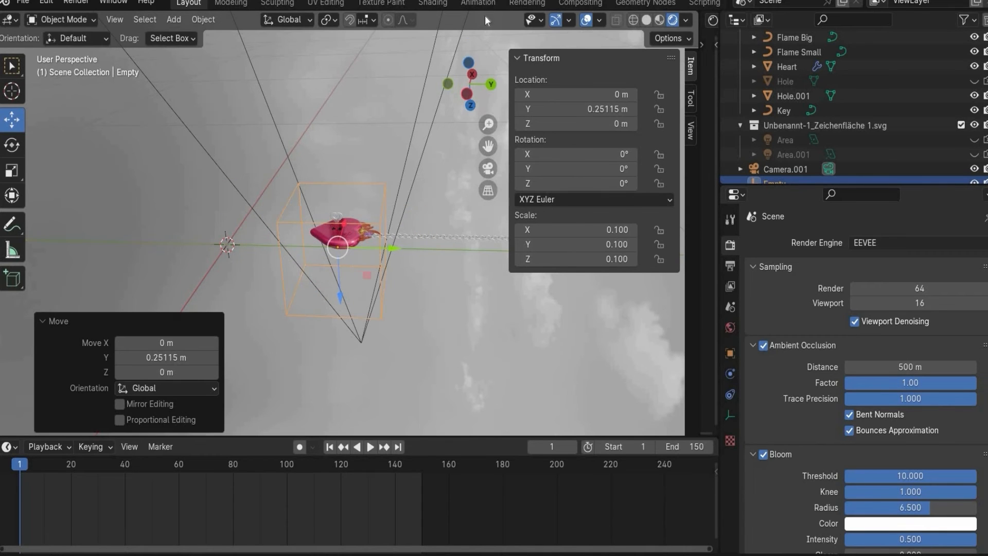
drag(448, 64, 360, 26)
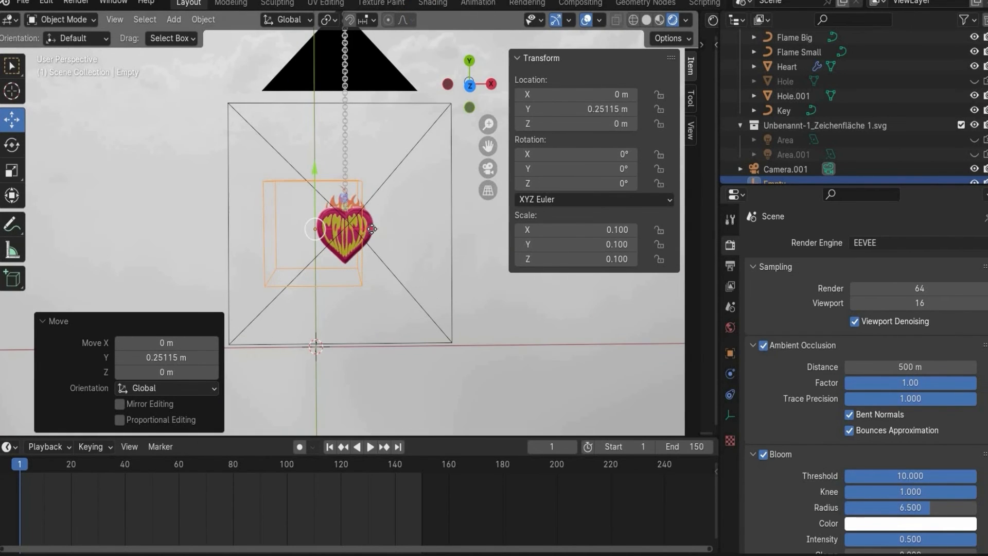
drag(371, 229, 401, 231)
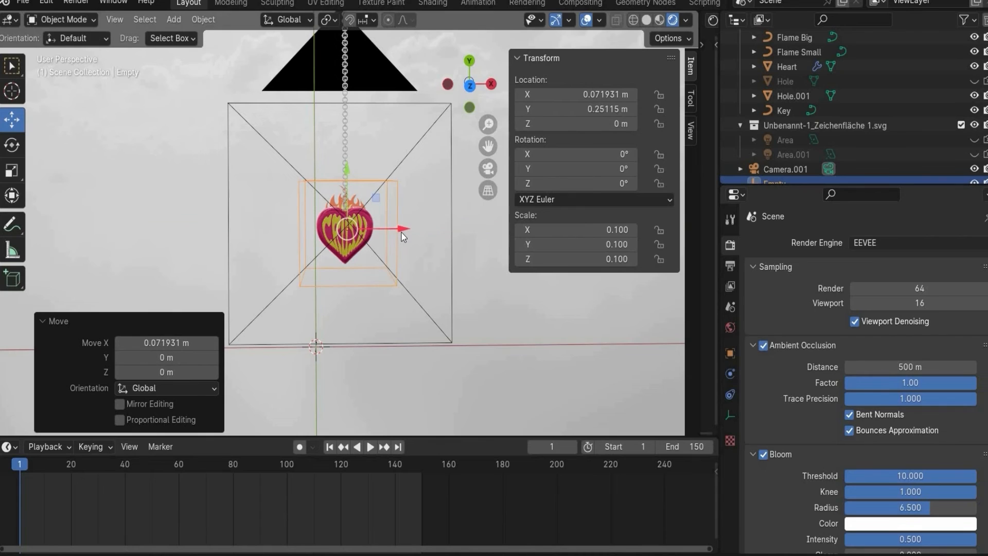
scroll(771, 166, down, 1)
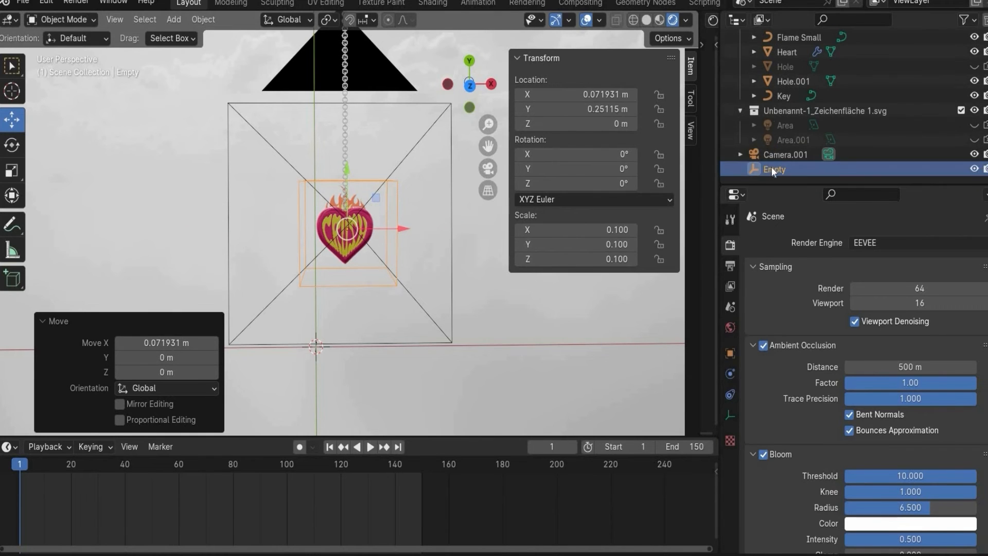
Parent Camera.001 to the cube empty, keeping its transform.
ctrl+click(777, 154)
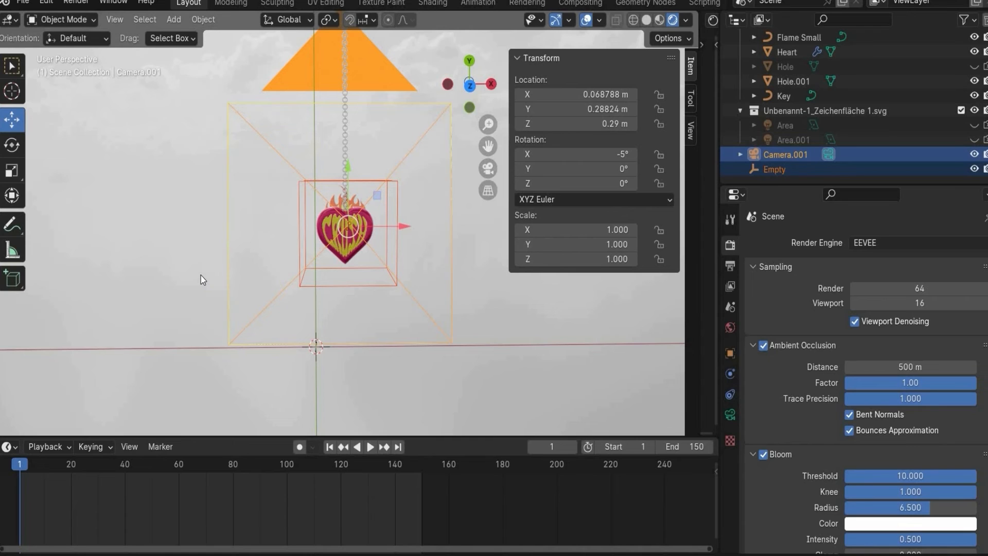
shift+click(398, 199)
key(ctrl+p)
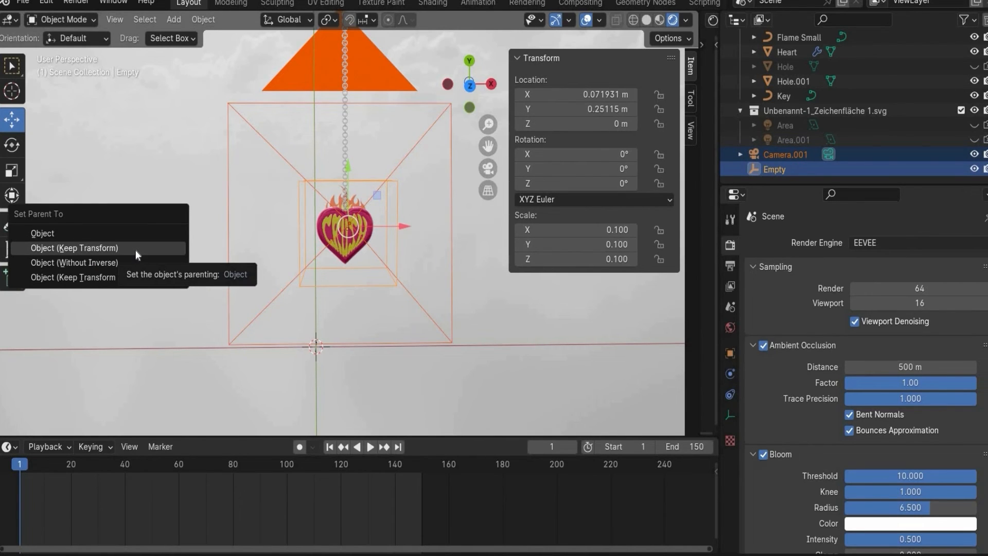
click(135, 251)
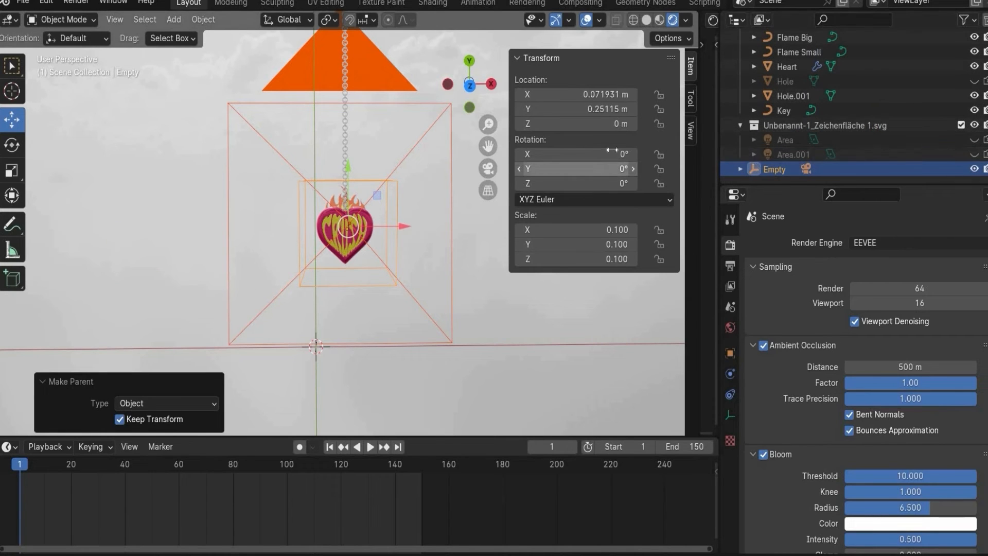
Test rotating the empty about its Y axis while looking through the camera, and undo the rotation.
drag(612, 150, 601, 150)
key(ctrl+z)
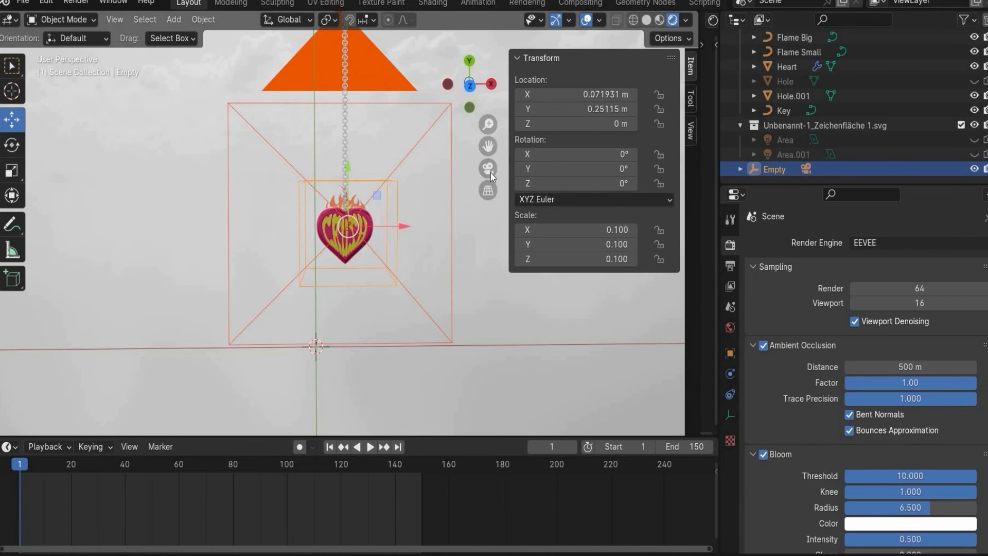
click(489, 169)
drag(566, 169, 609, 174)
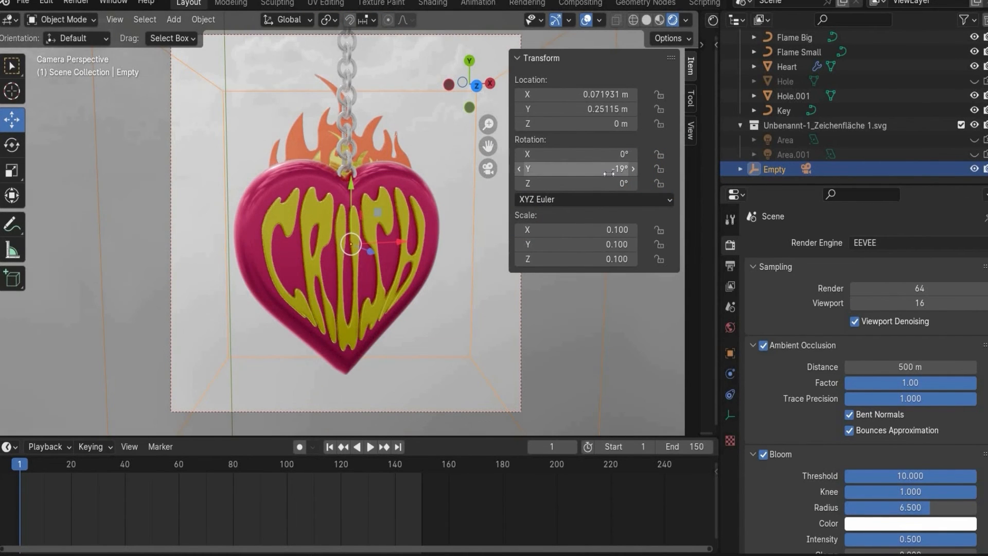
key(ctrl+z)
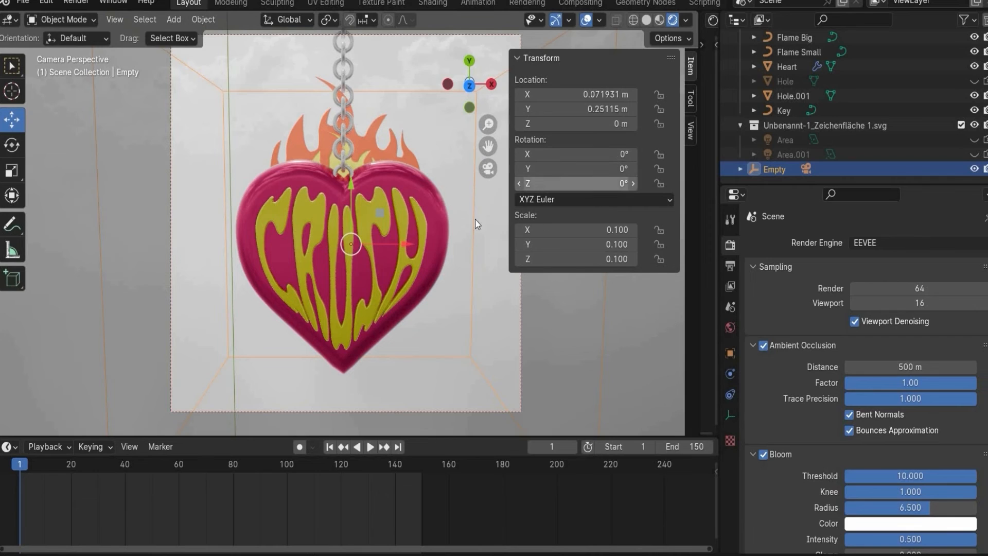
Keyframe the empty's rotation with Y at 0° on frame 1 and at 360° on frame 150.
right_click(609, 164)
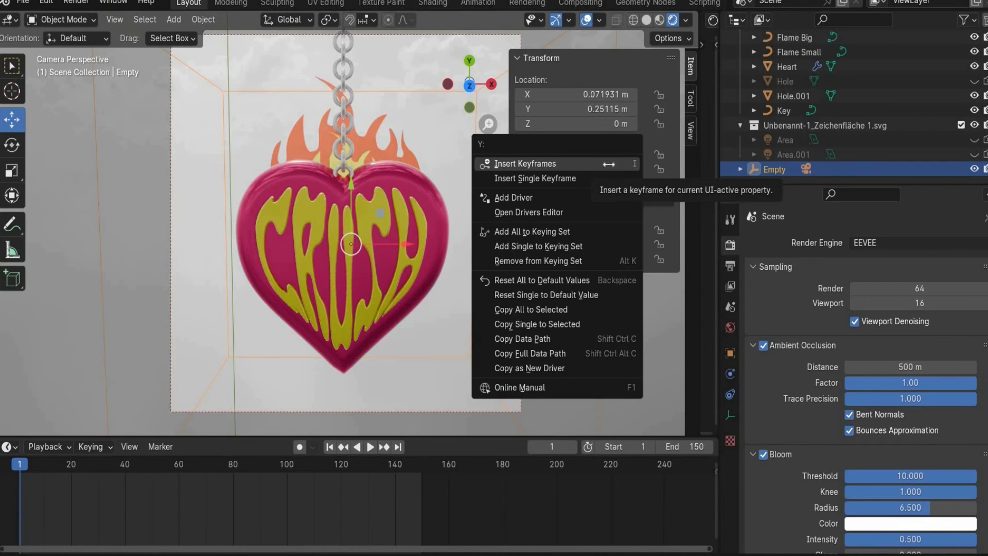
click(609, 164)
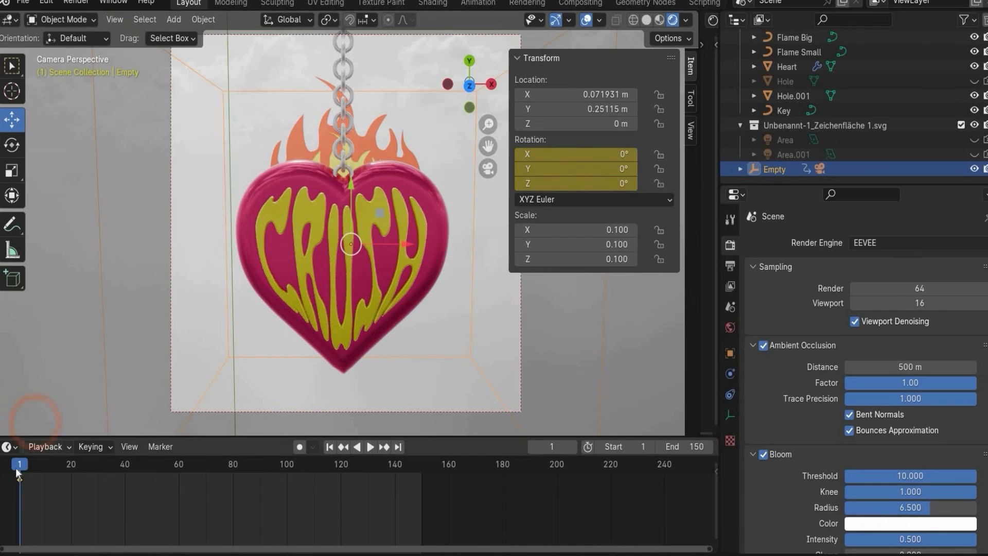
drag(16, 467, 421, 437)
key(space)
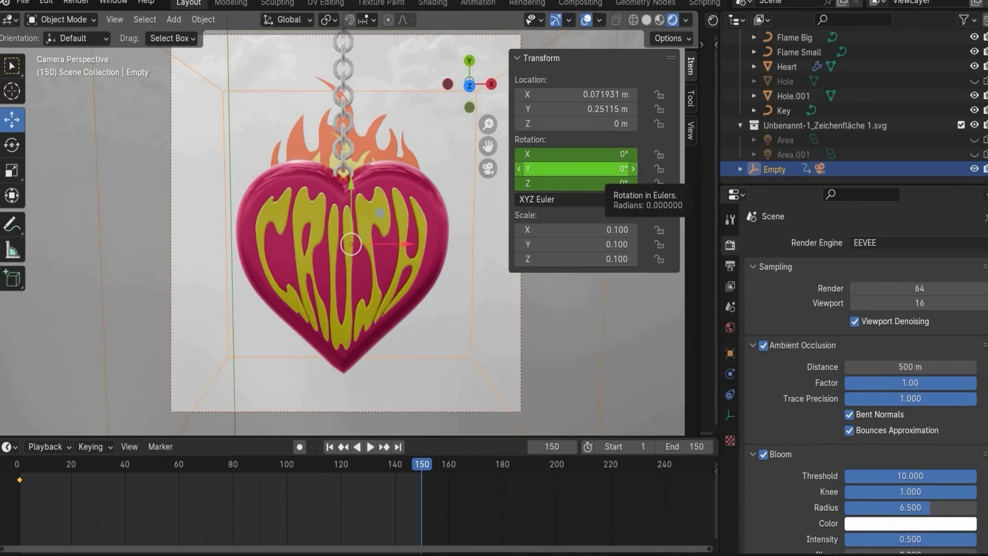
click(609, 169)
text(360)
key(Return)
key(i)
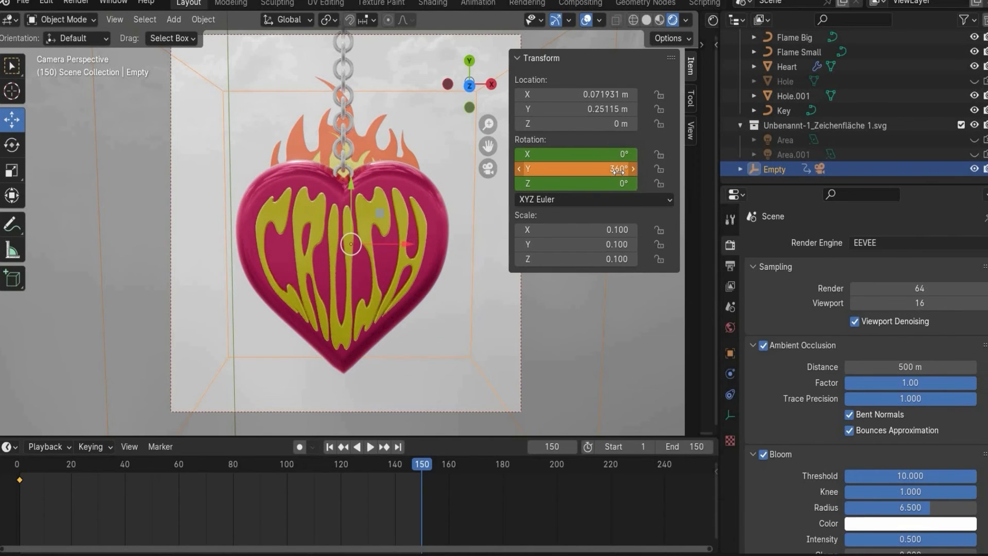
right_click(617, 172)
click(623, 108)
click(417, 471)
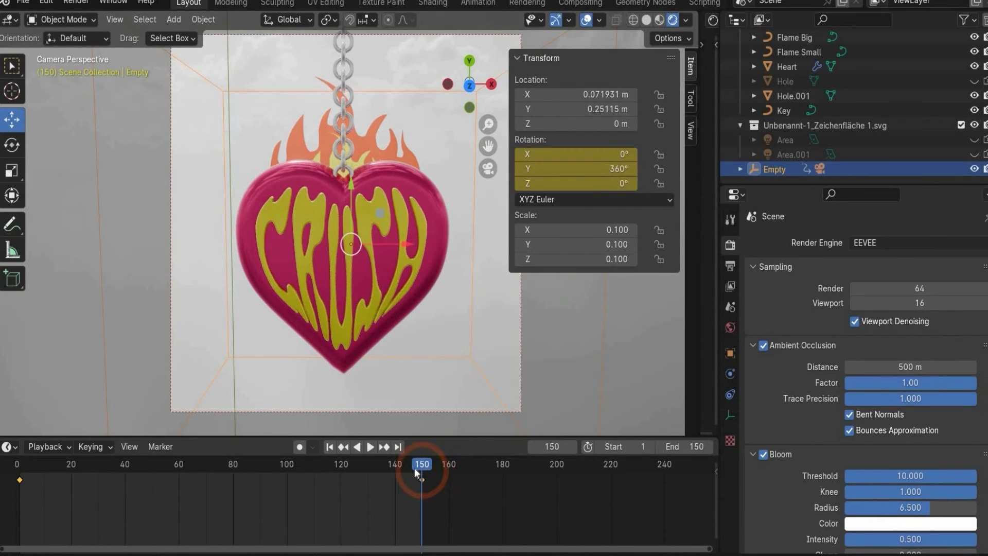
Play the camera's orbit around the heart from frame 1 and return to the first frame.
drag(417, 471, 20, 473)
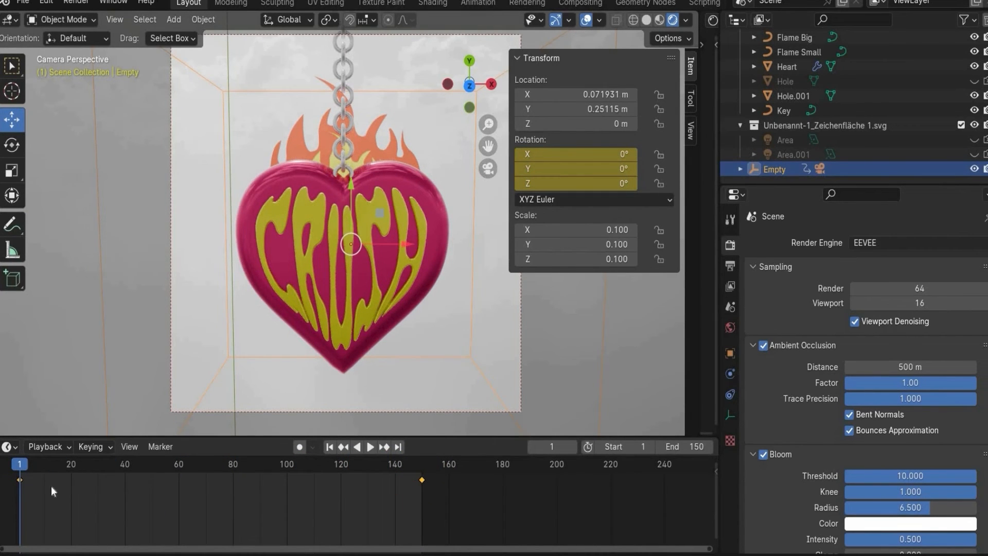
key(space)
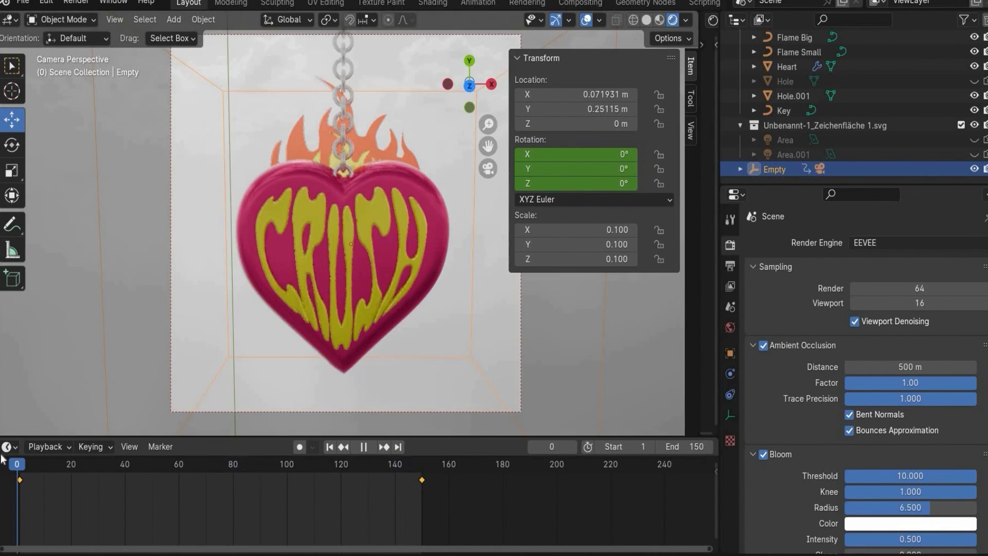
drag(1, 455, 19, 467)
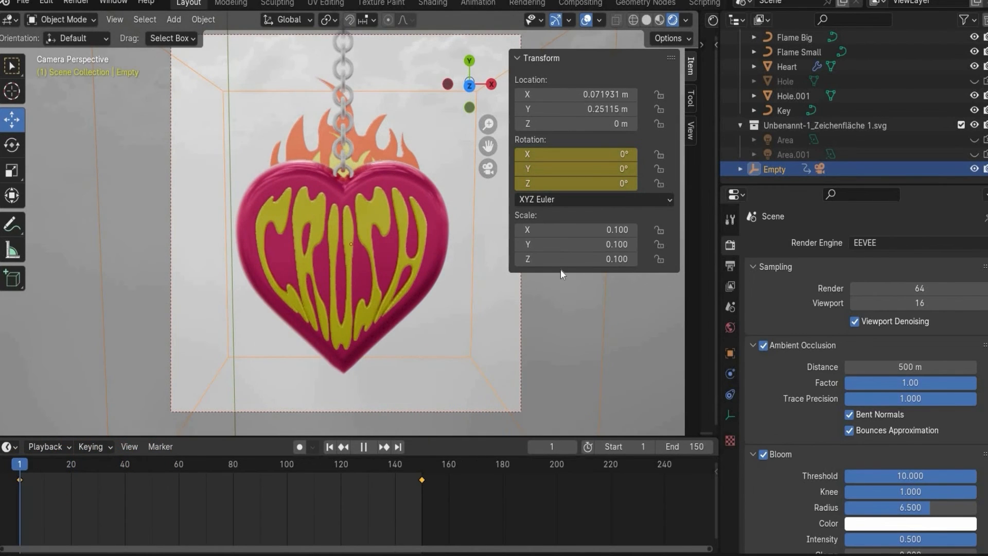
Keyframe the Key object's rotation with Z at -90° on frame 1 and at 270° on frame 150.
scroll(777, 119, up, 2)
click(786, 144)
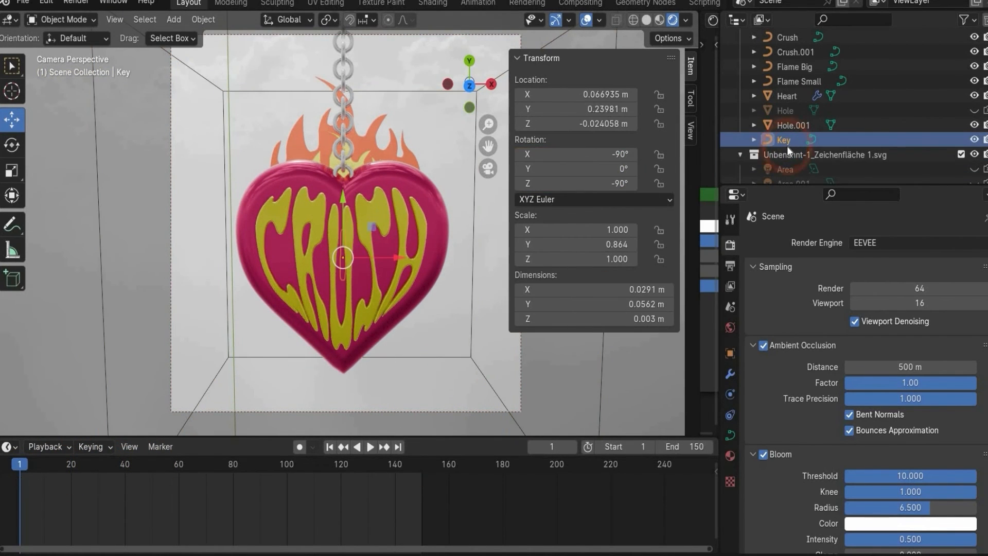
right_click(574, 164)
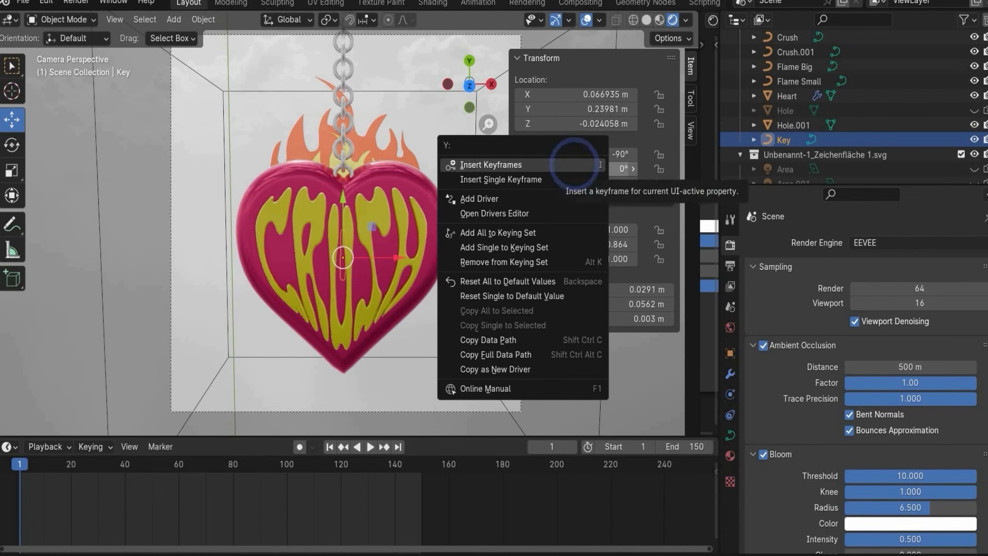
click(574, 164)
drag(21, 463, 421, 447)
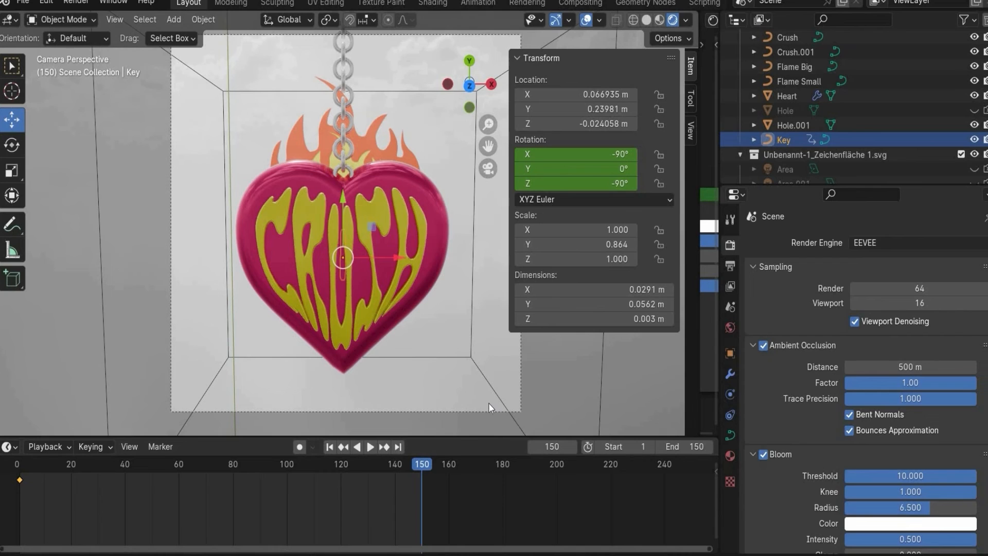
click(588, 178)
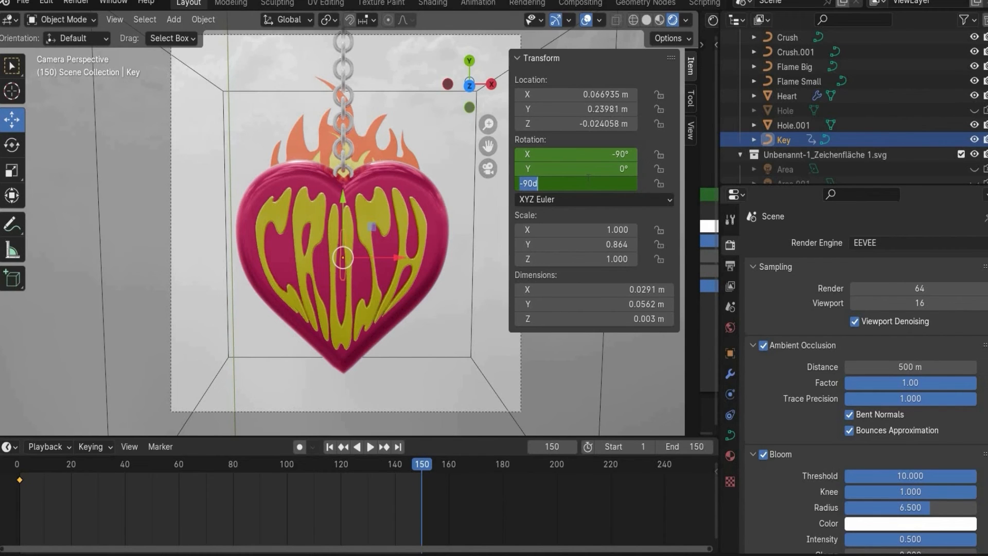
text(270)
key(Return)
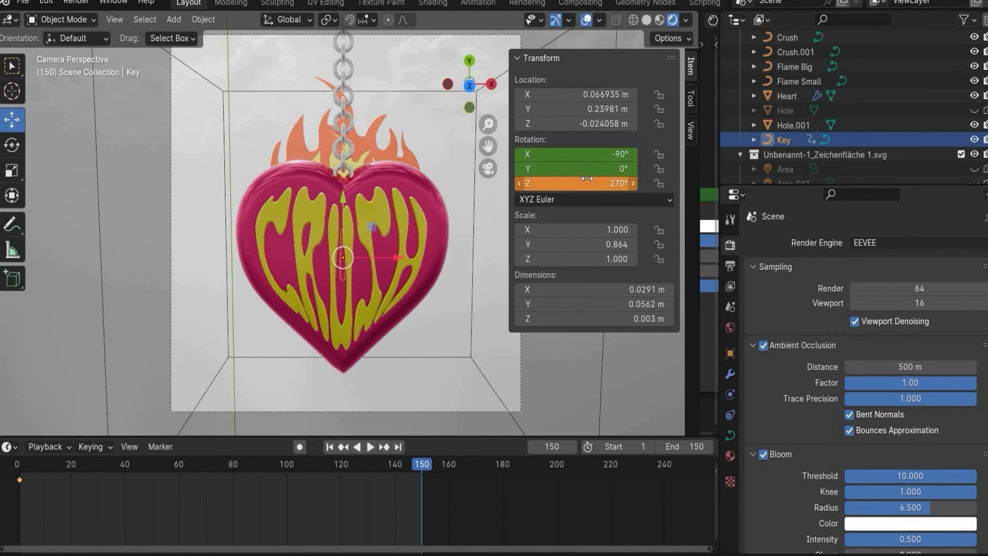
right_click(587, 179)
click(586, 179)
Play back the animation to check the key's rotation and return to frame 1.
drag(409, 465, 30, 514)
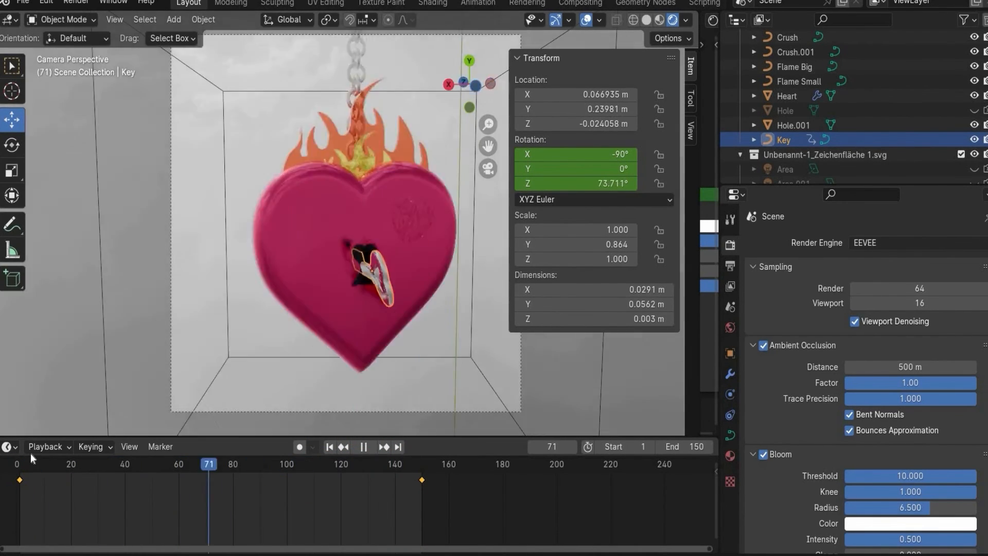
click(18, 453)
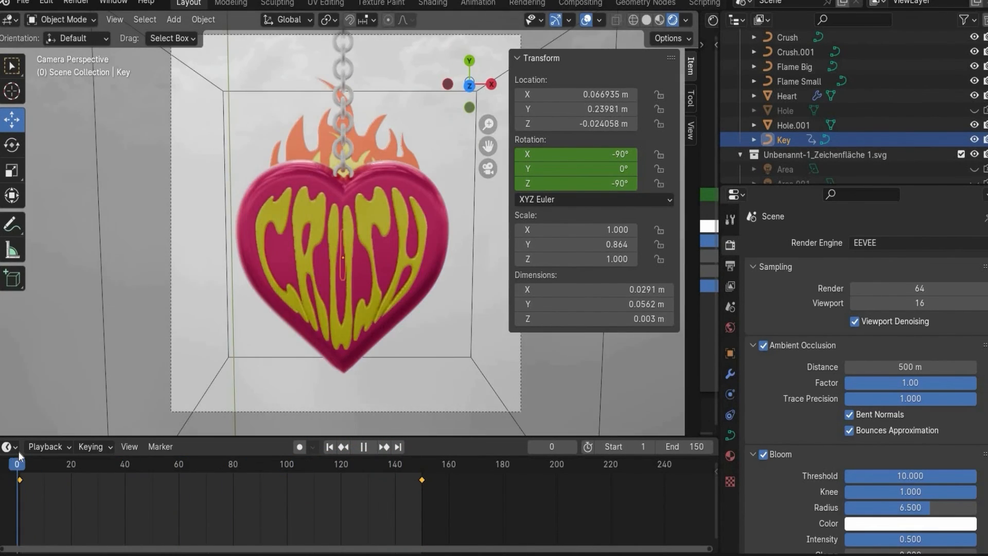
key(space)
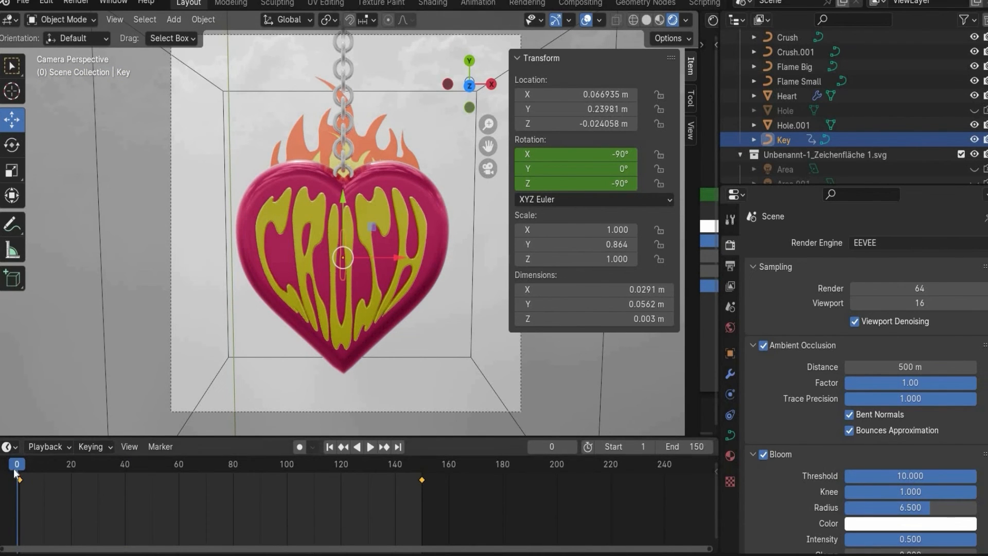
key(space)
key(space)
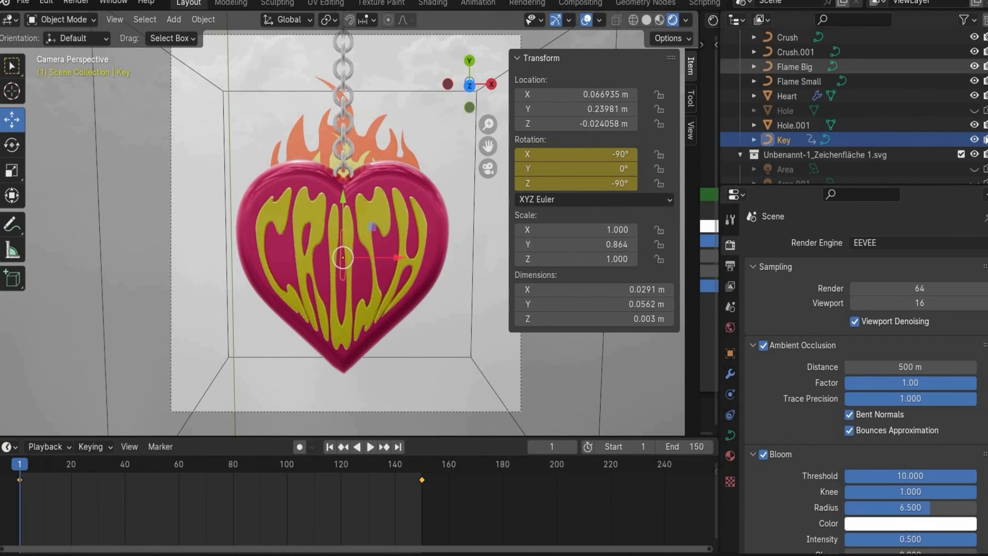
Unhide the two area lights, Area and Area.001, in the viewport.
scroll(977, 159, down, 2)
click(974, 154)
click(974, 140)
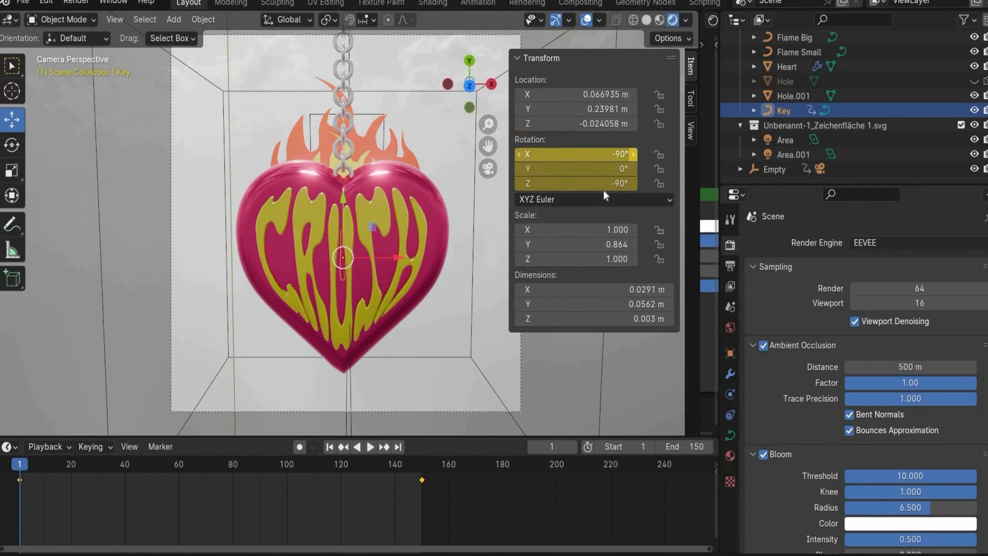
Examine how the two area lights are placed around the heart and inspect the light settings of Area.001.
scroll(338, 231, down, 5)
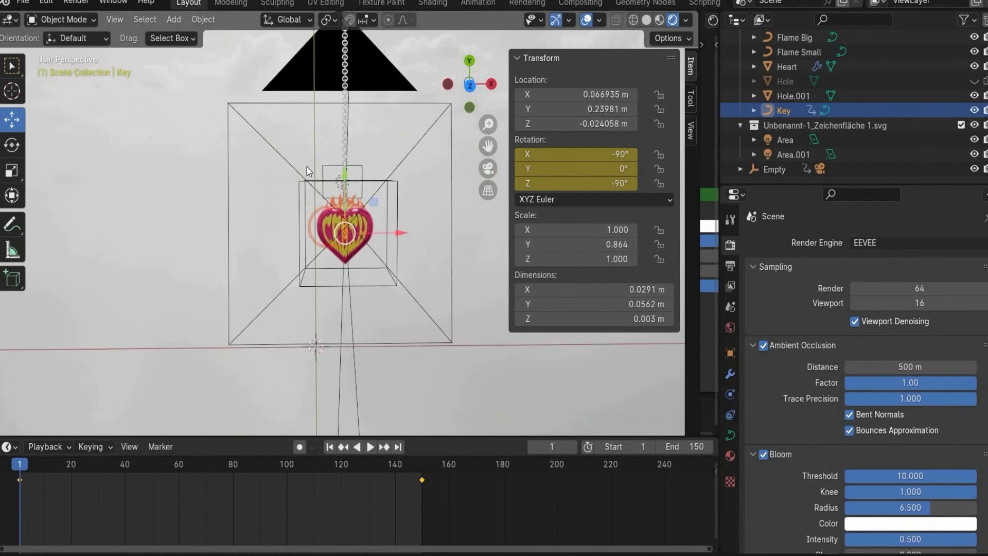
drag(469, 84, 460, 206)
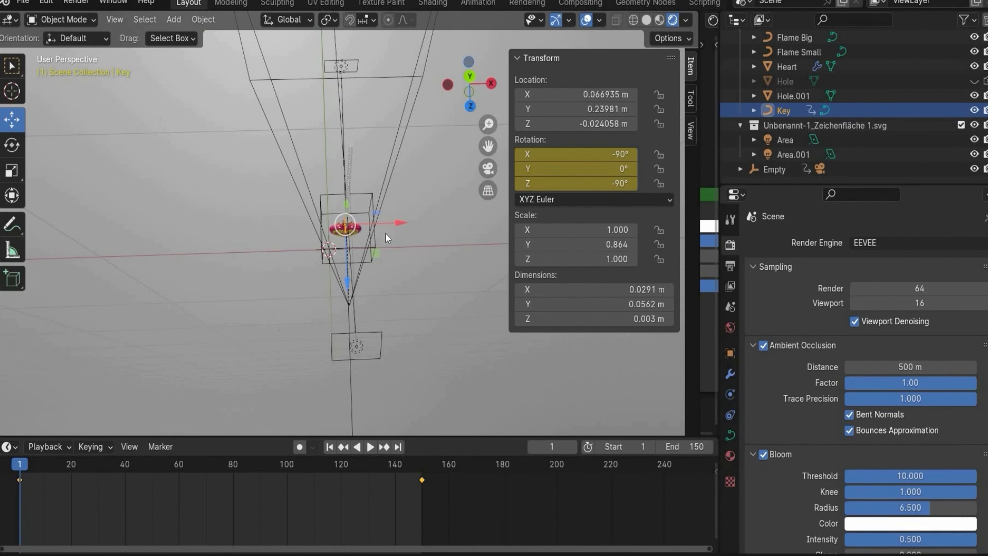
scroll(355, 197, up, 2)
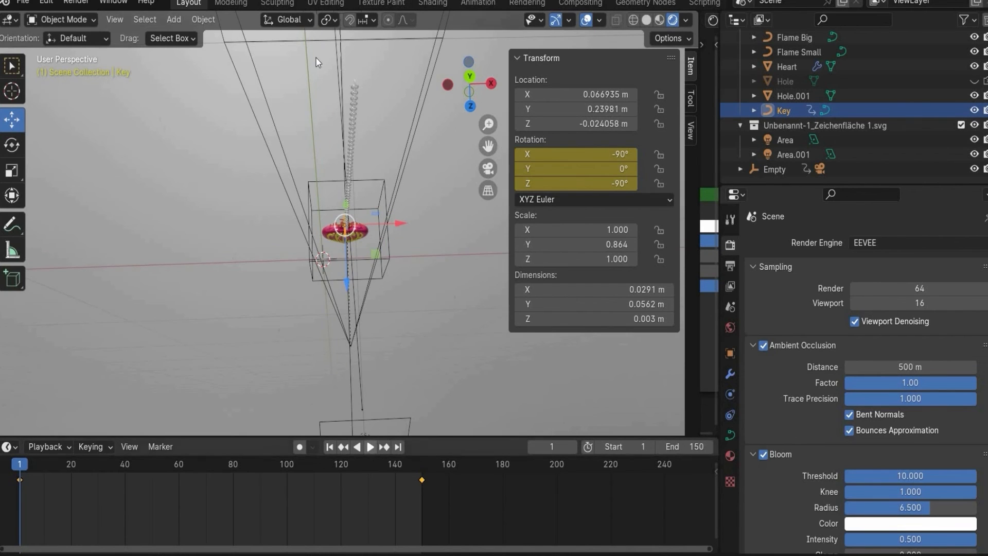
scroll(371, 91, down, 2)
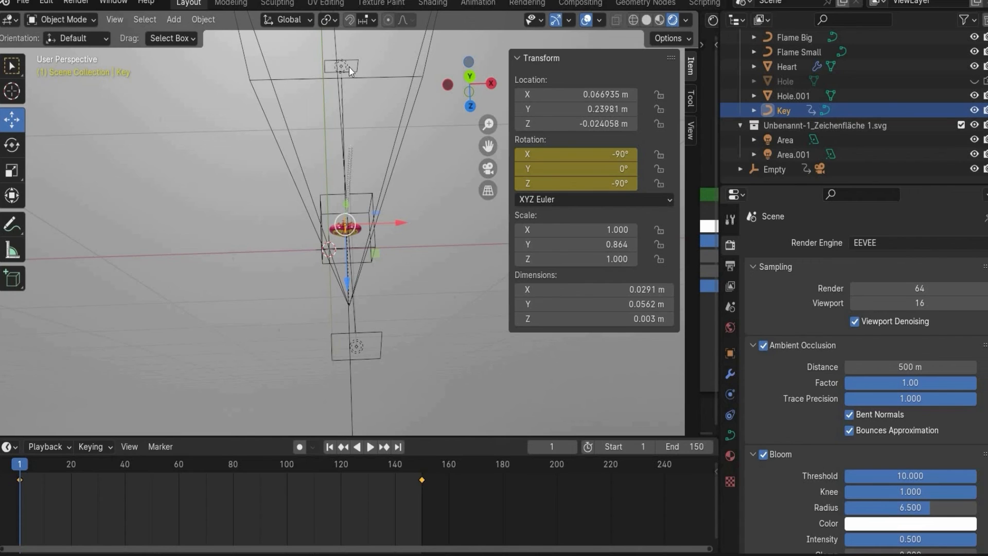
click(793, 154)
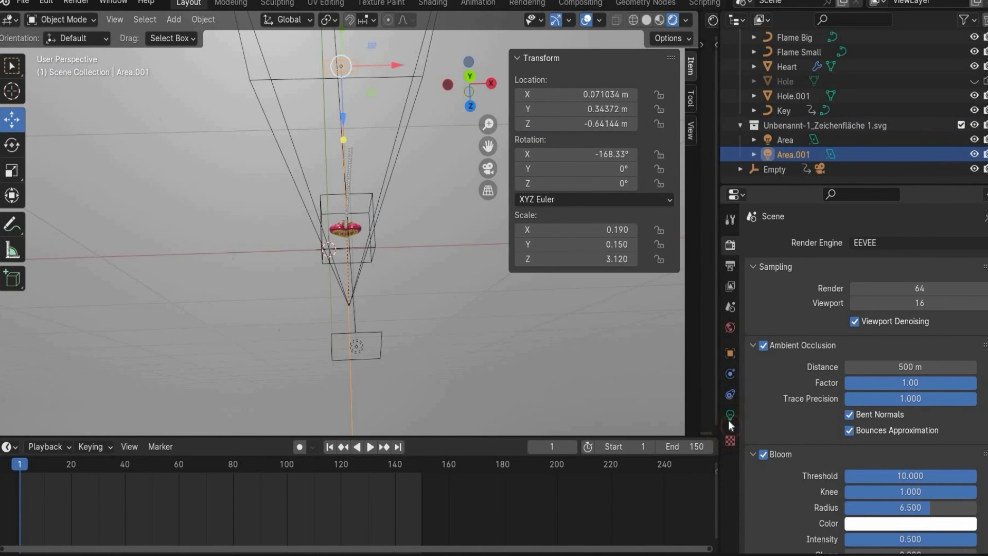
click(730, 416)
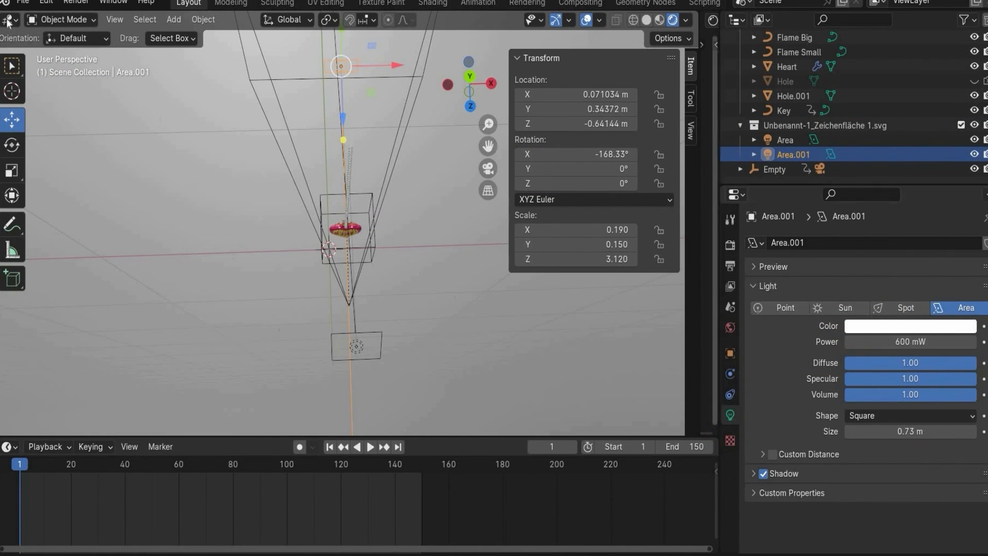
click(173, 19)
click(227, 214)
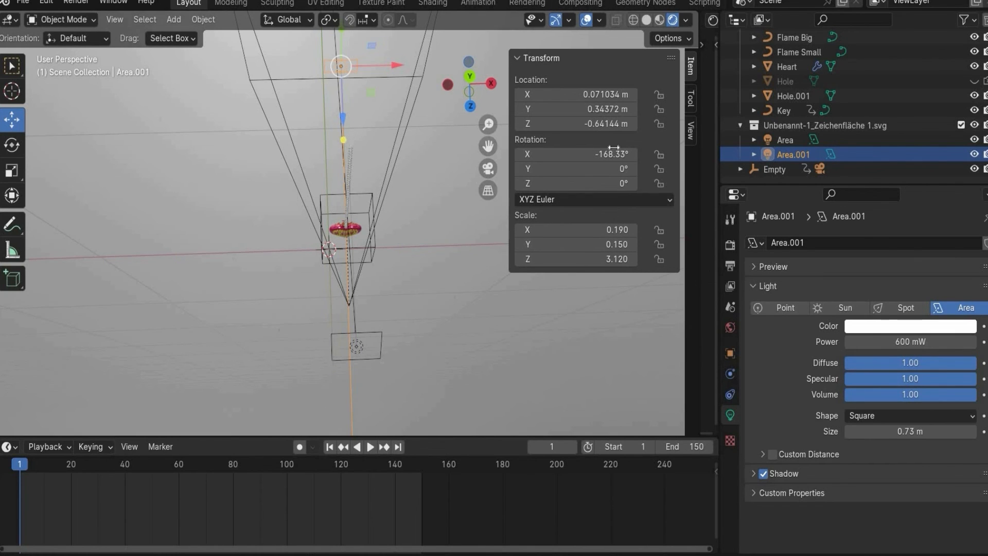
Scrub through the animation in camera view to check the area lighting on the heart, returning to the start.
scroll(451, 288, up, 3)
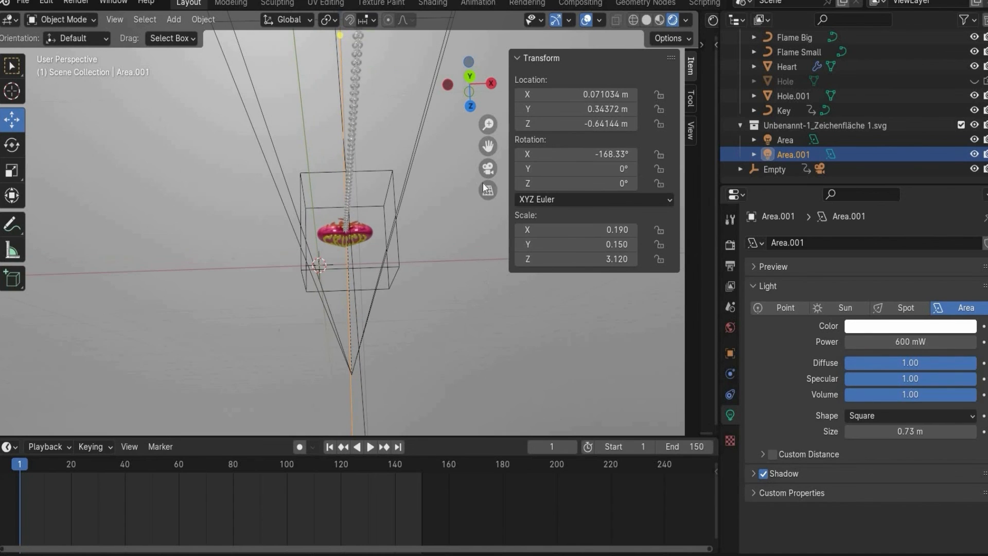
click(483, 174)
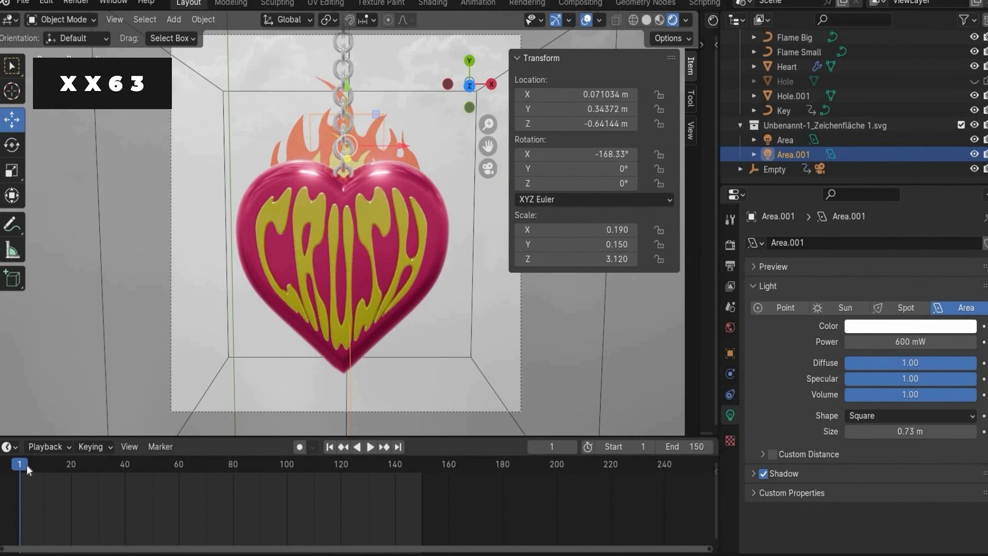
drag(37, 464, 239, 442)
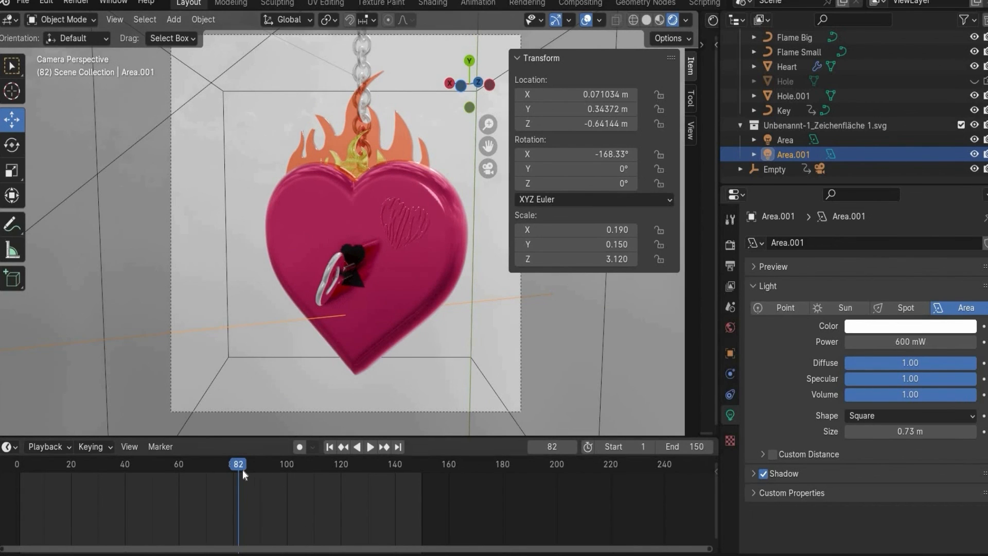
drag(379, 474, 17, 466)
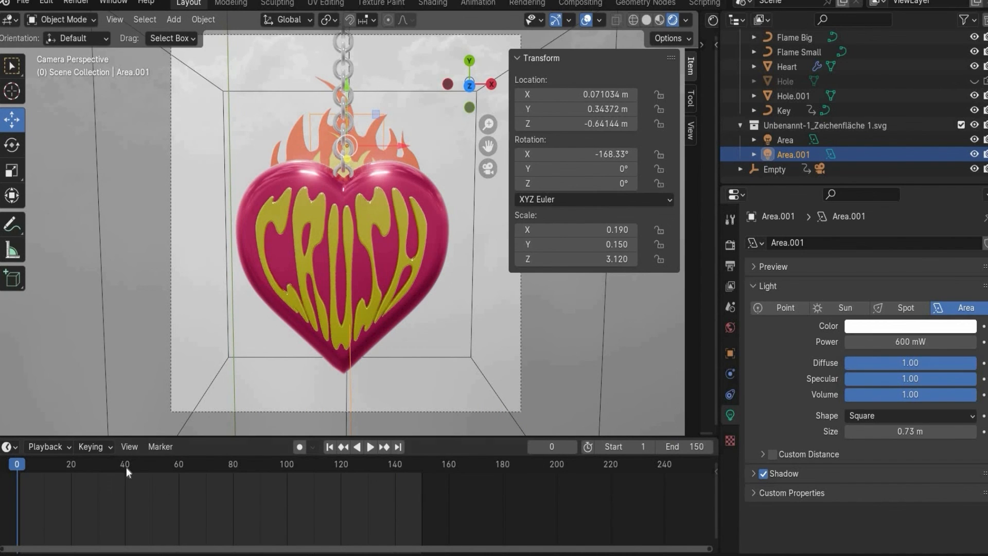
Preview Camera.001's background image s.png at frame 1, check its display settings and turn background images off again.
click(21, 462)
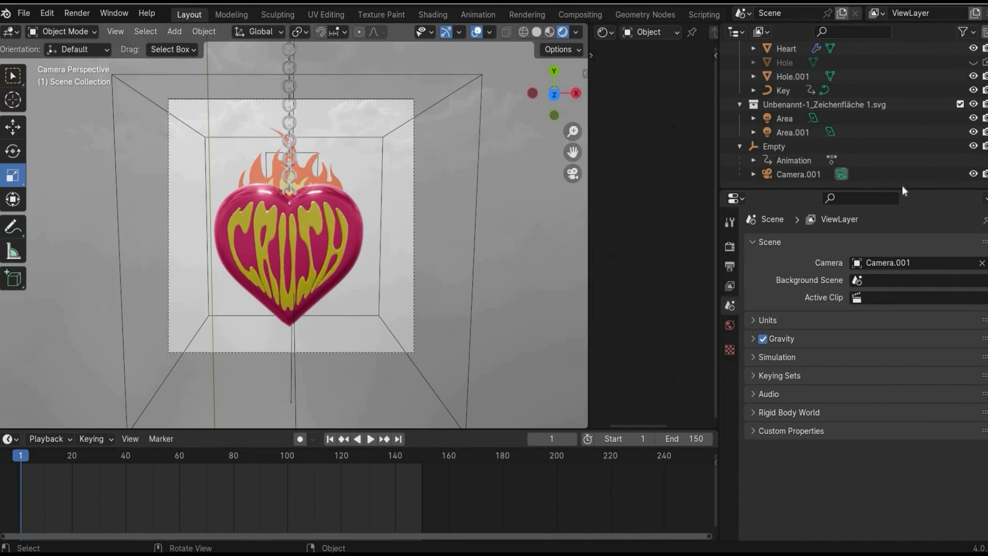
click(841, 174)
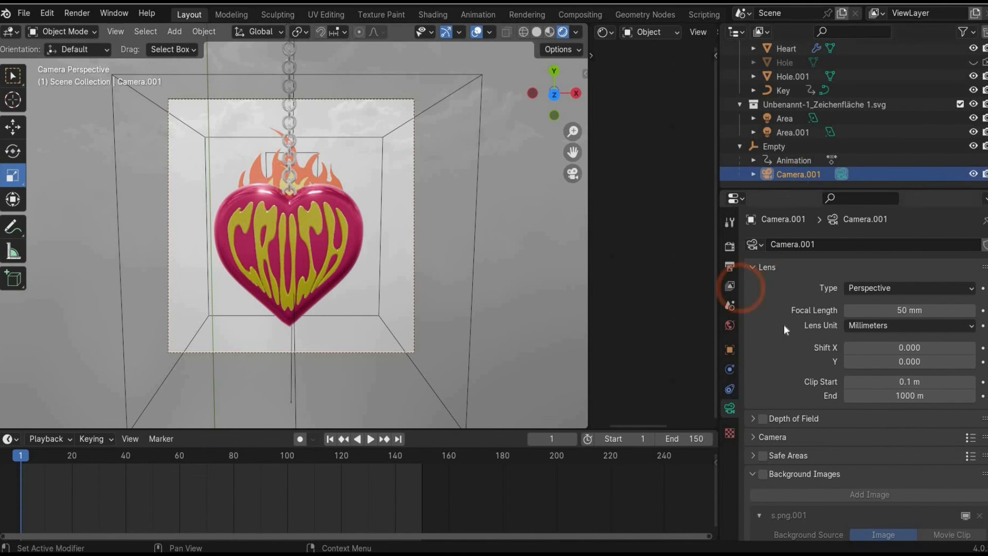
scroll(784, 326, down, 2)
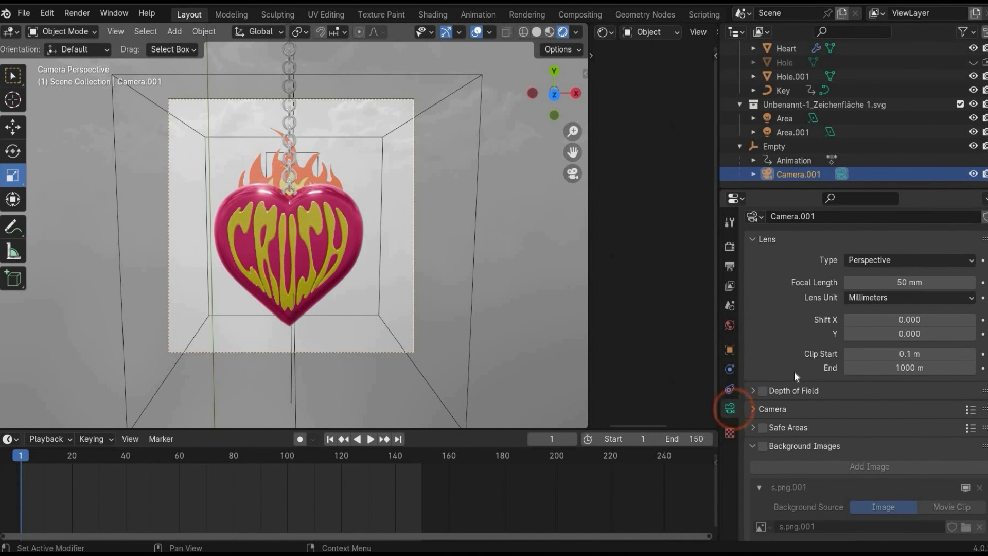
scroll(794, 372, down, 5)
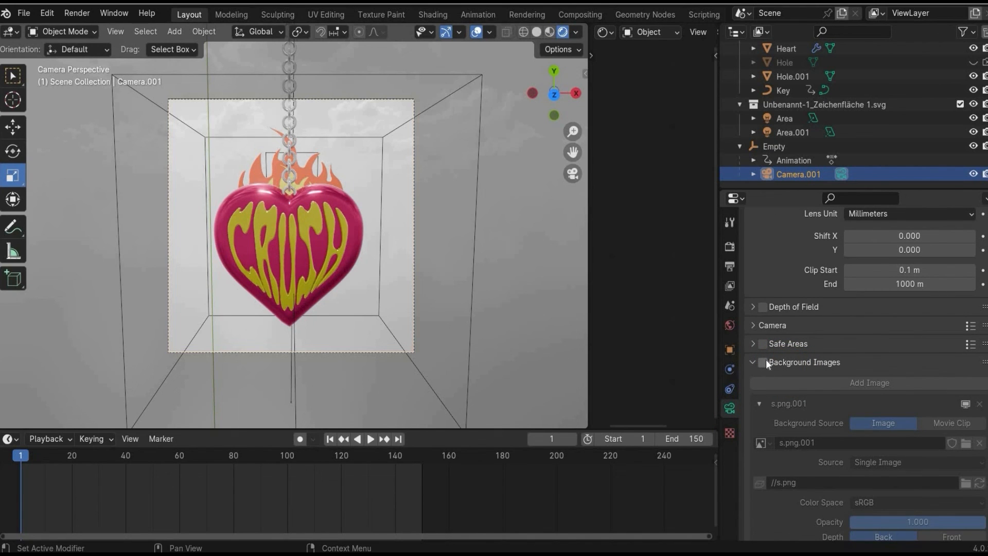
click(763, 363)
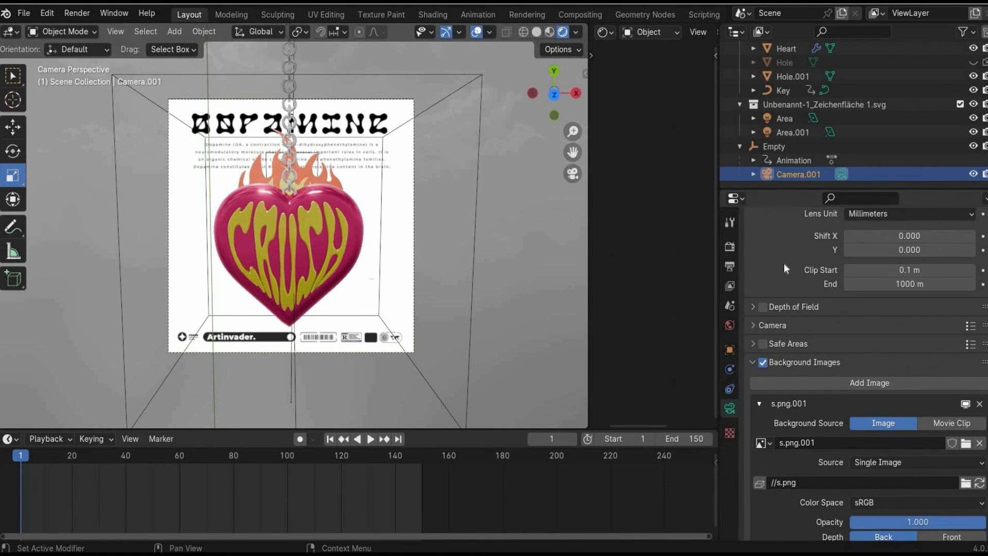
scroll(916, 380, down, 2)
scroll(937, 377, down, 2)
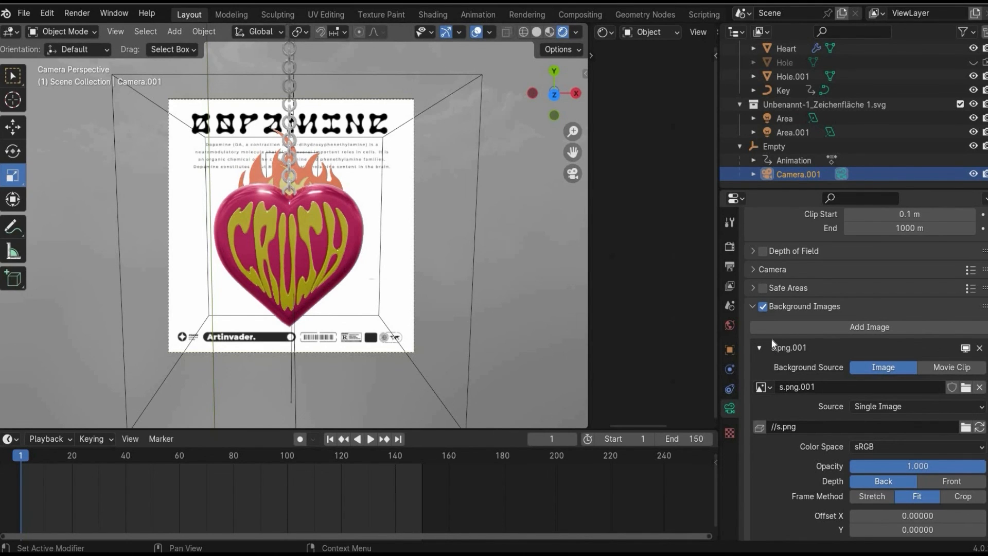
click(762, 306)
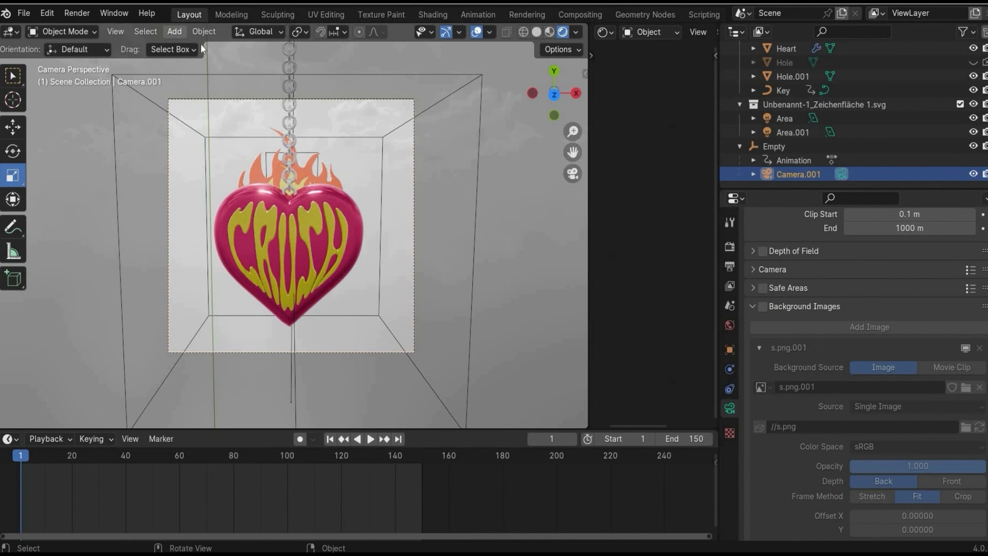
Add a torus with a 1 m major radius and 0.25 m minor radius, rotate it to 90° on X and return to camera view.
click(175, 32)
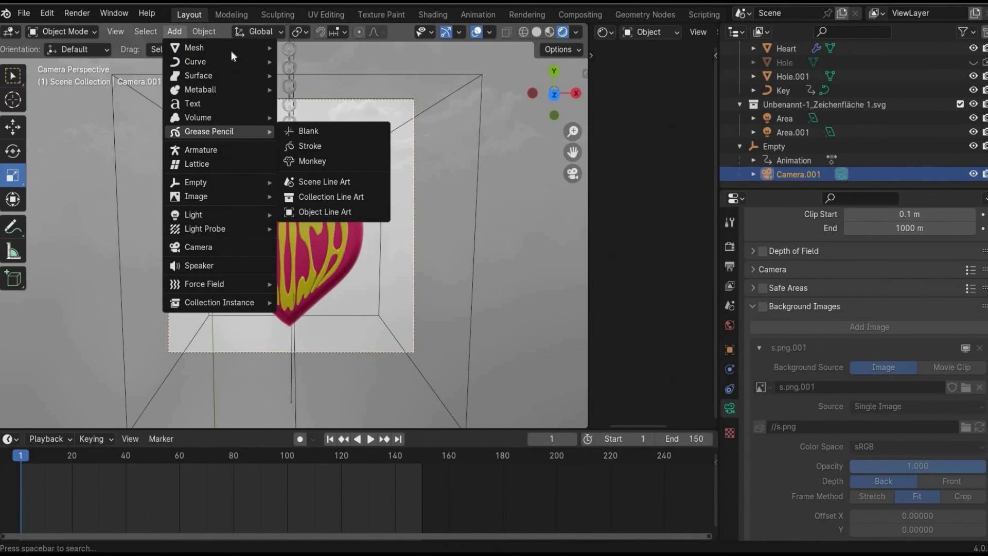
mouse_move(227, 48)
click(323, 146)
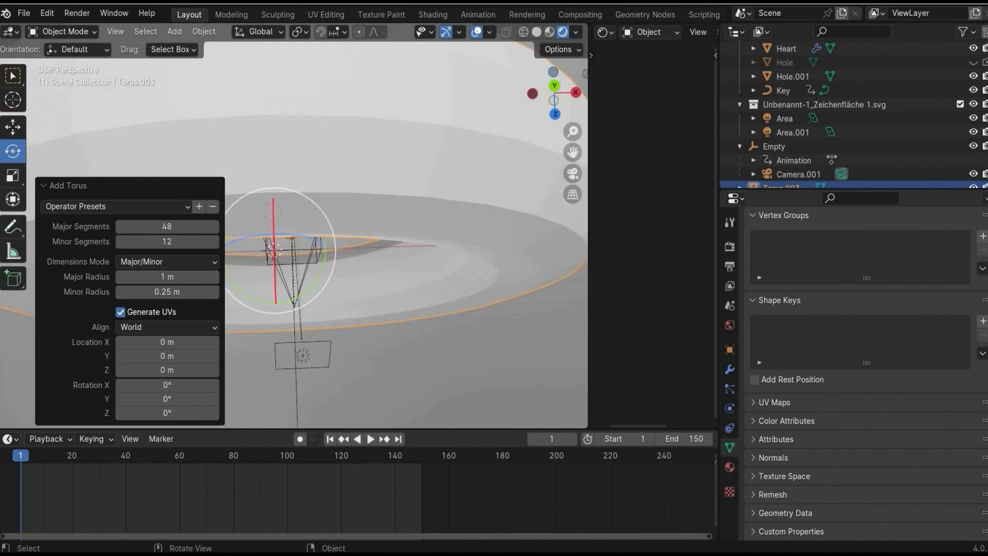
mouse_move(275, 227)
mouse_down()
mouse_move(276, 274)
mouse_move(286, 233)
mouse_move(280, 242)
mouse_up()
click(585, 75)
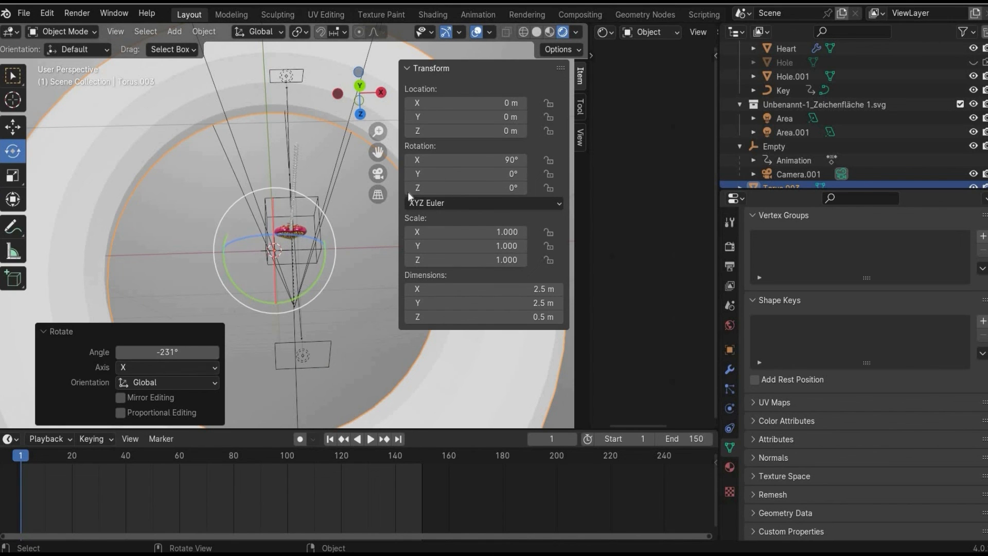
click(379, 174)
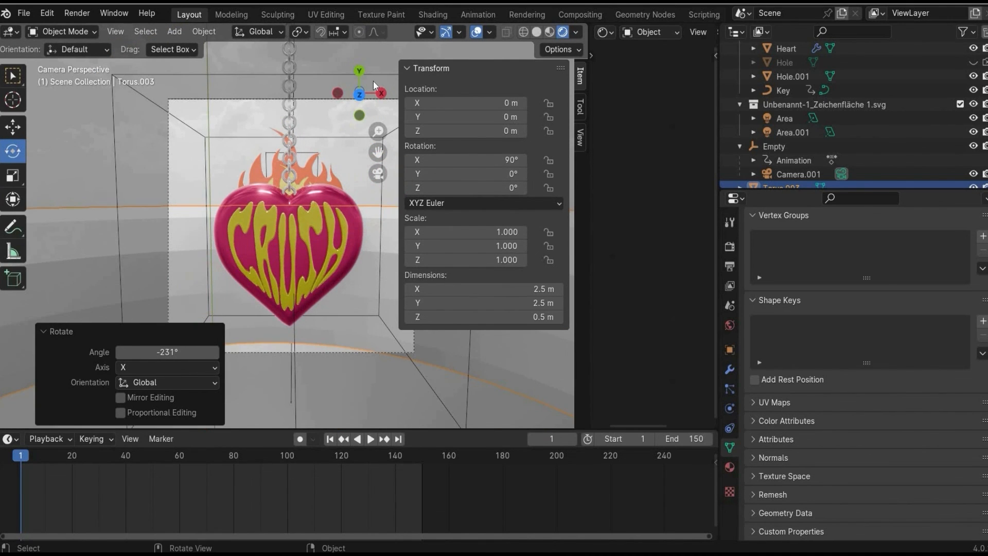
key(n)
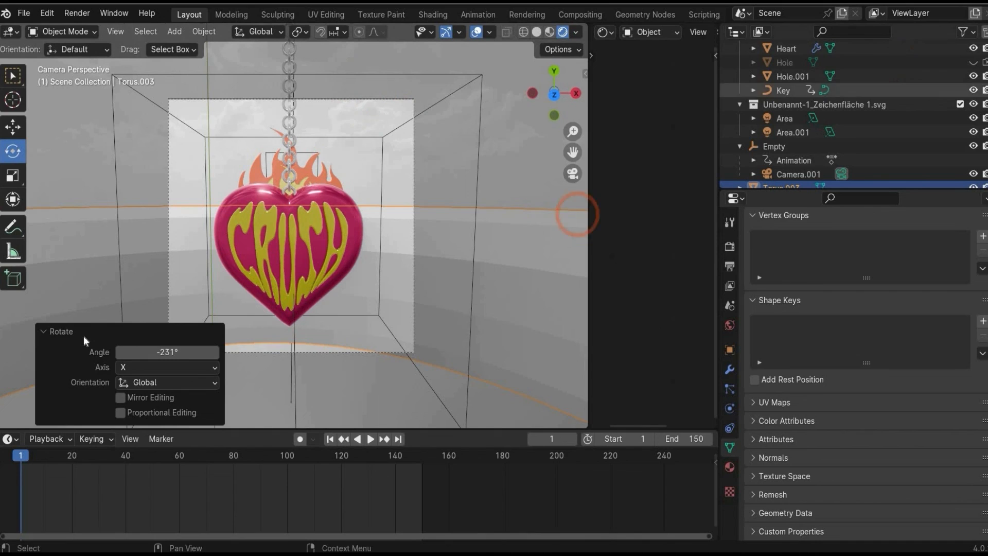
click(41, 333)
Stretch the torus along its Y axis until its edge lies above the camera frame around the heart.
scroll(141, 256, down, 1)
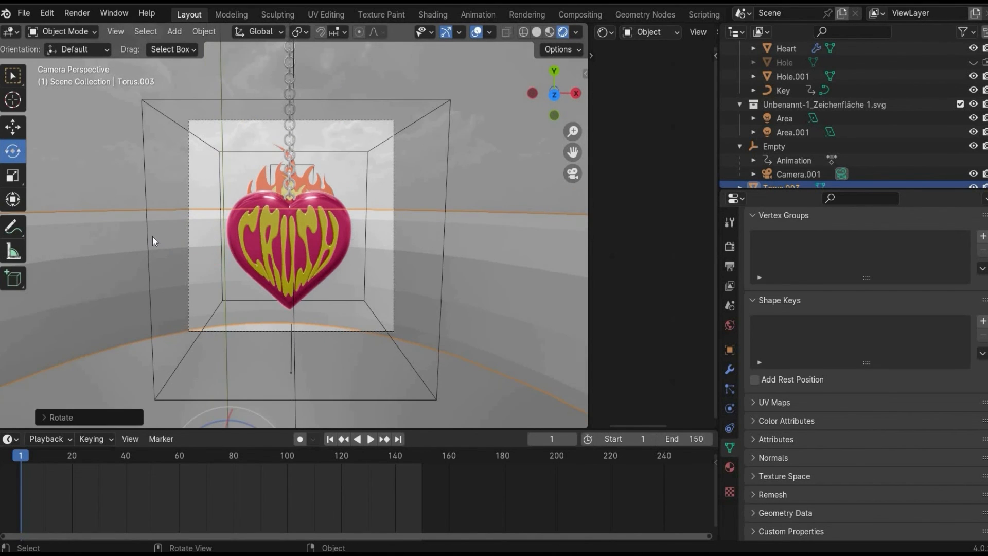
click(152, 236)
scroll(237, 386, down, 2)
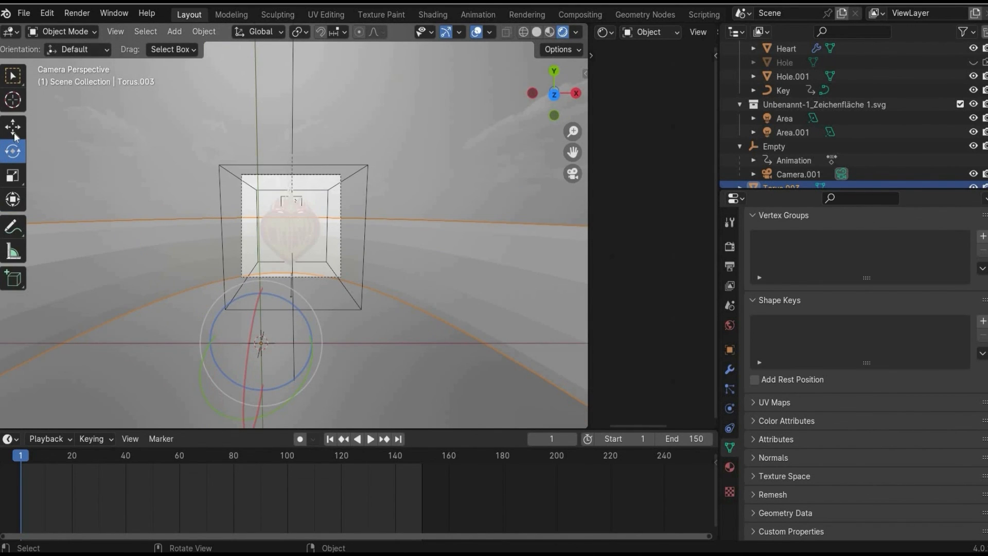
click(15, 175)
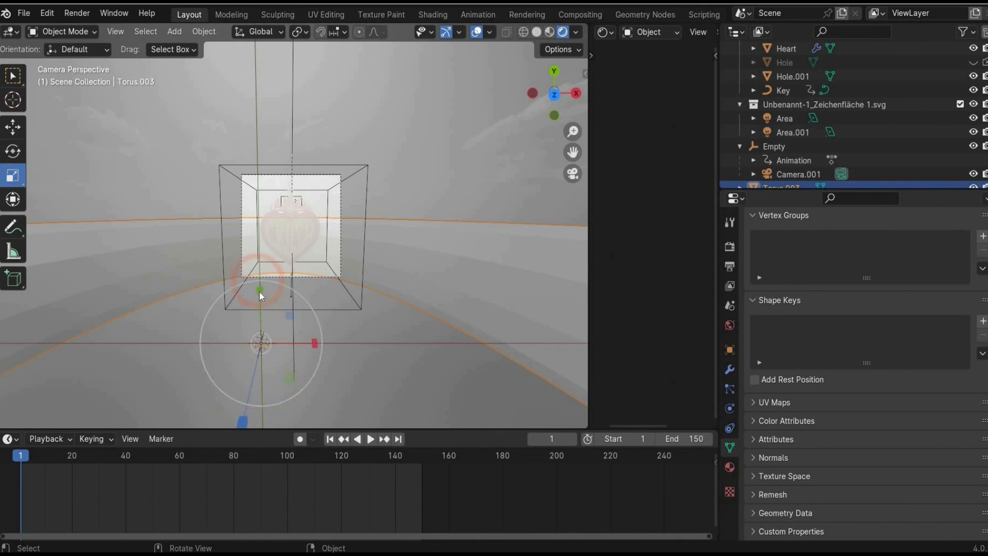
drag(260, 292, 276, 152)
scroll(305, 230, up, 4)
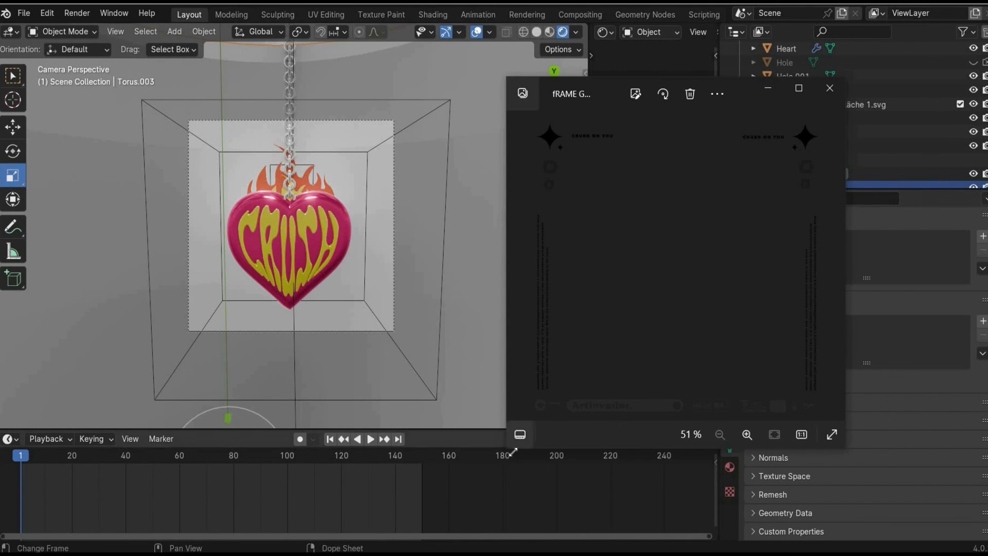
Enlarge the image viewer window showing fRAME GF.png to examine the frame graphic.
drag(507, 448, 401, 551)
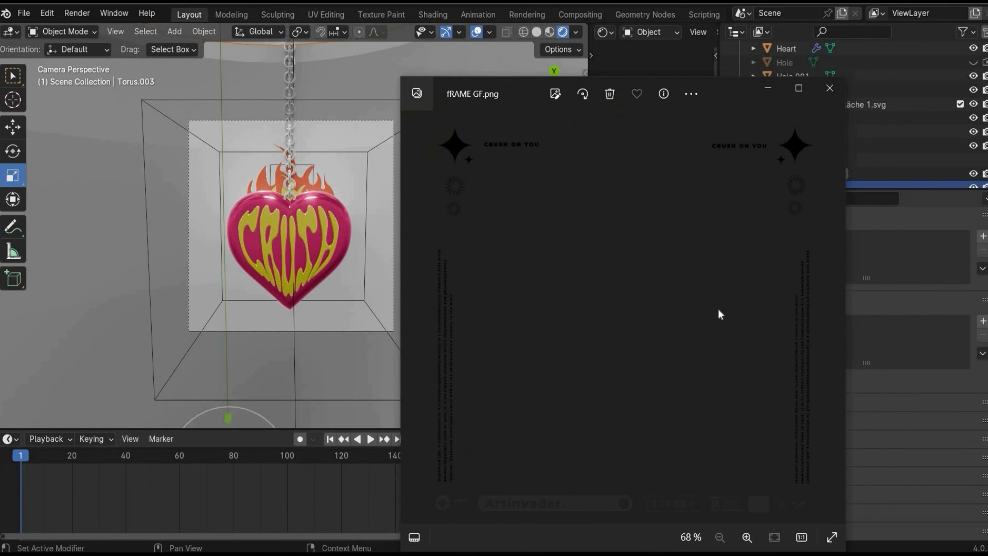